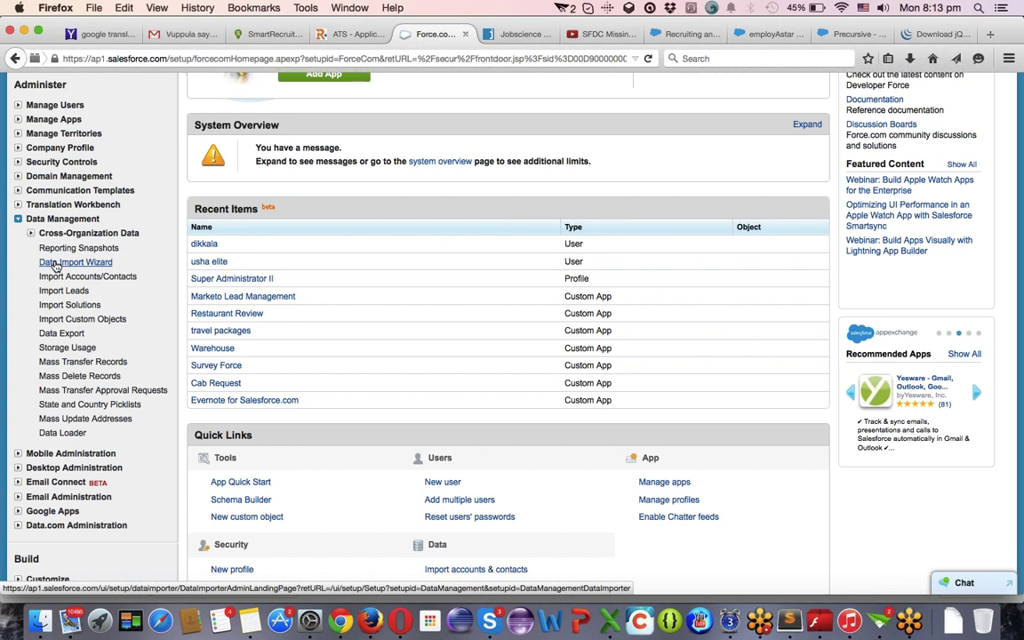
Open the Data Import Wizard page under Data Management and launch the wizard.
{"action": "left_click", "coordinate": [55, 264]}
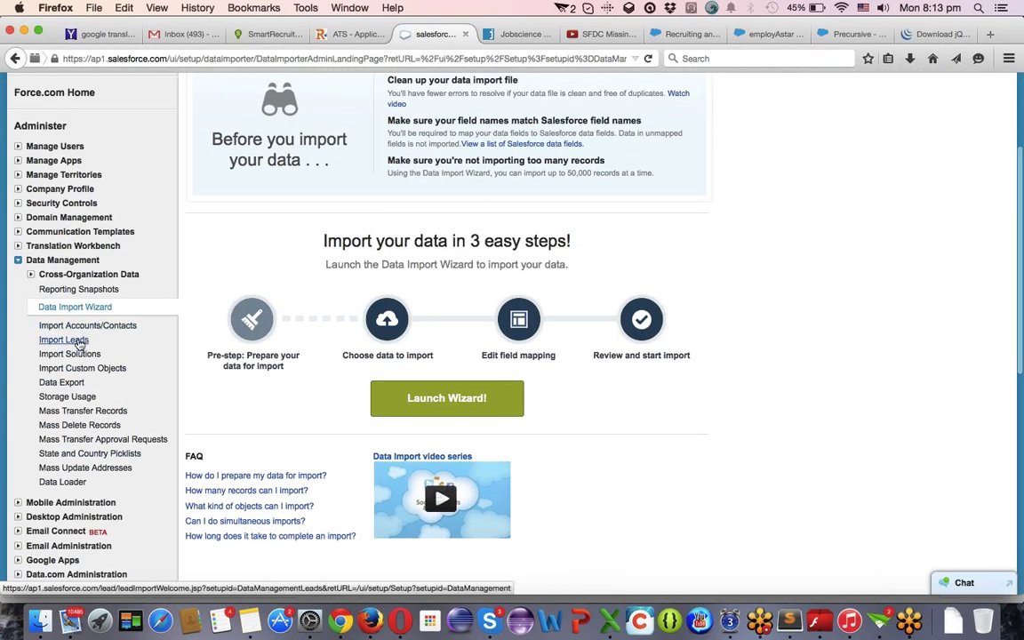
{"action": "scroll", "coordinate": [409, 276], "scroll_direction": "up", "scroll_amount": 1}
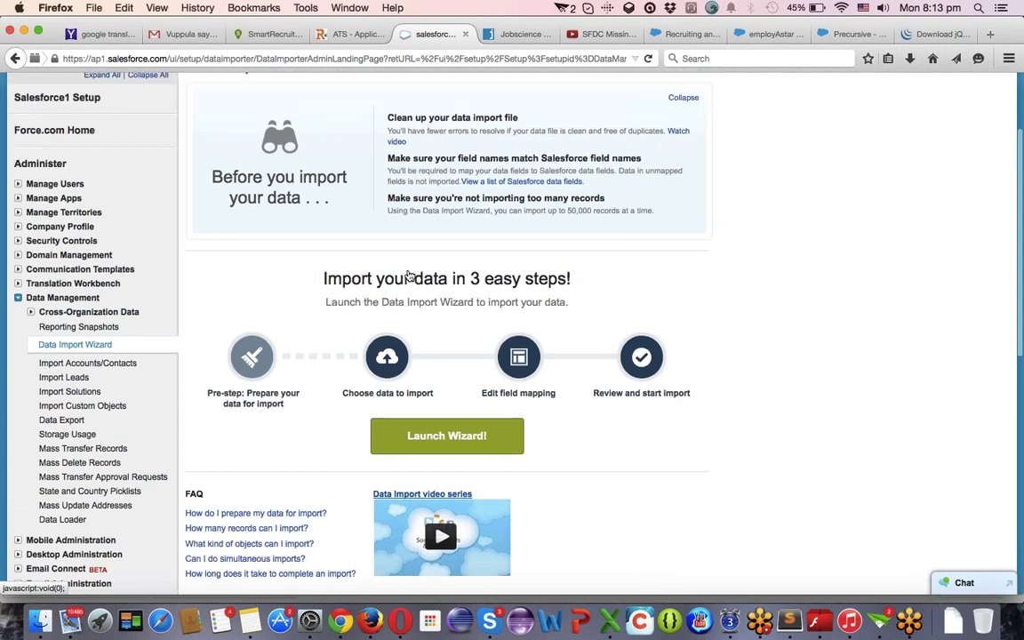
{"action": "scroll", "coordinate": [409, 276], "scroll_direction": "up", "scroll_amount": 3}
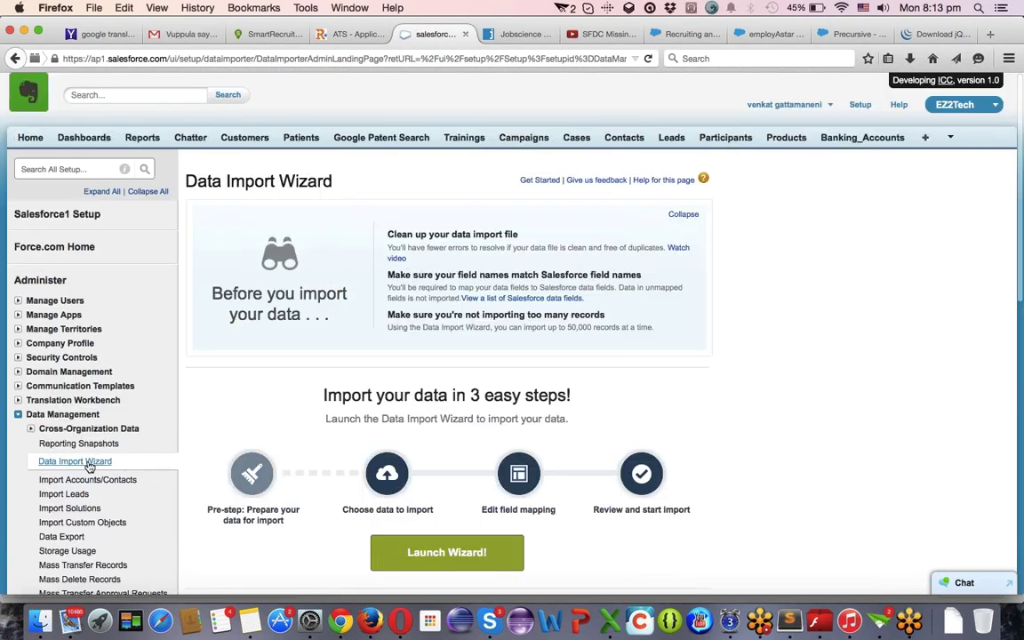
{"action": "left_click", "coordinate": [458, 565]}
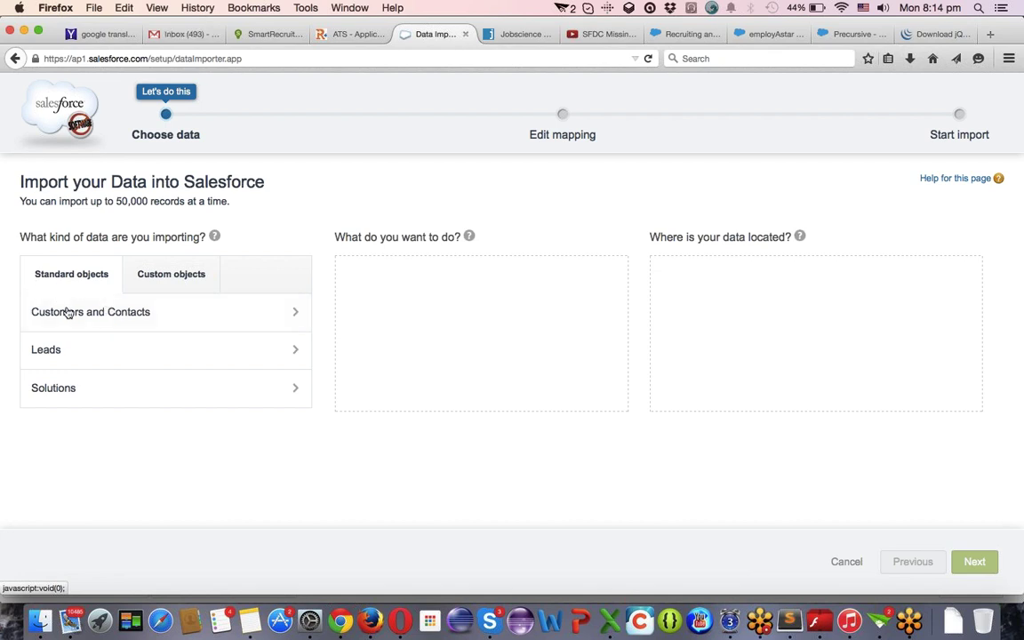
Choose Customers and Contacts as the data to import, with the operation Add new and update existing records.
{"action": "left_click", "coordinate": [87, 318]}
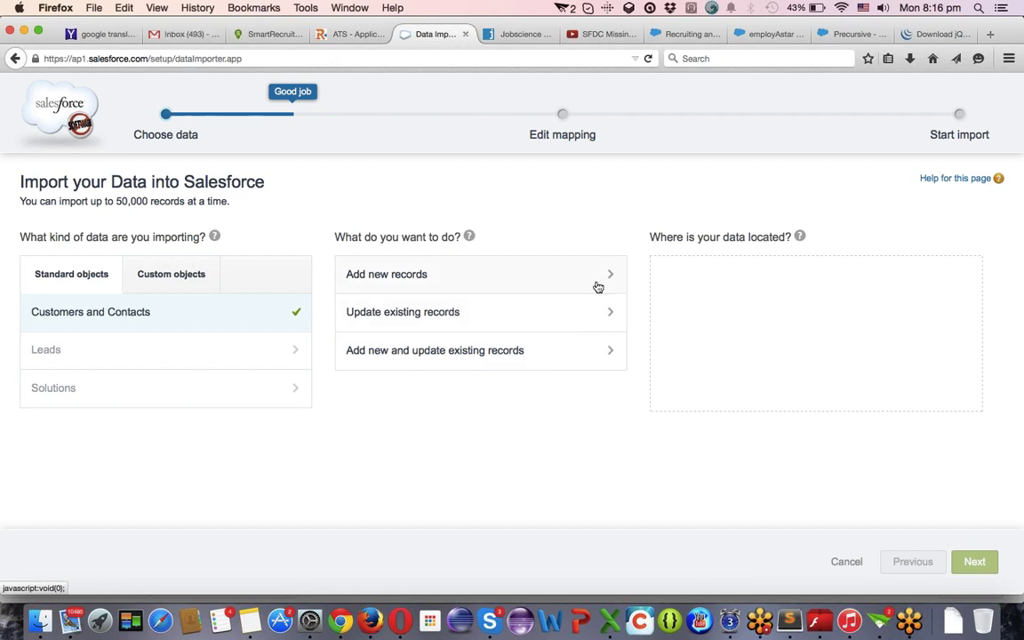
{"action": "left_click", "coordinate": [1011, 59]}
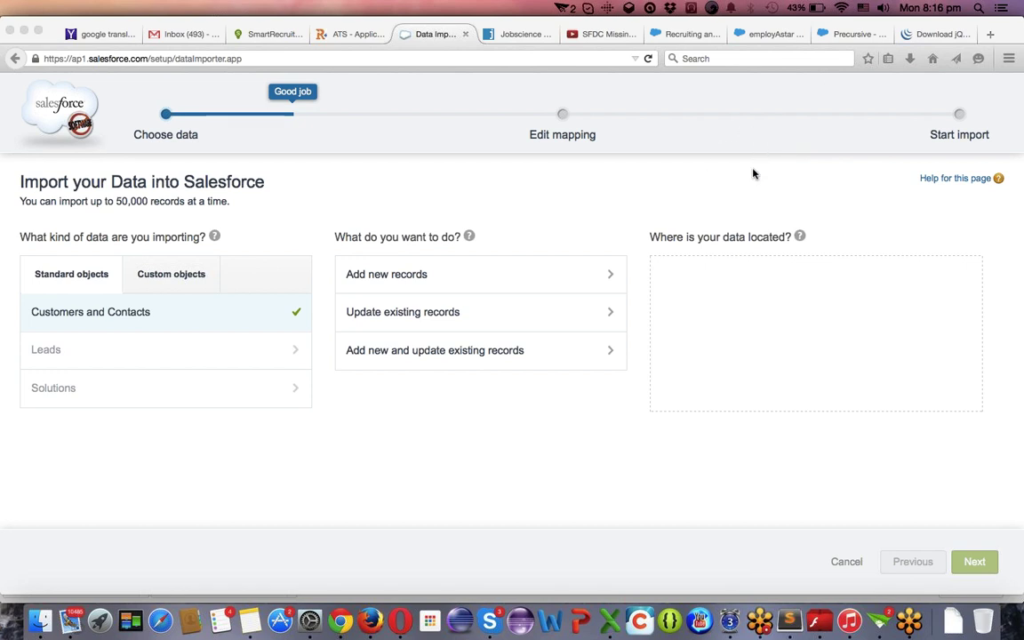
{"action": "left_click", "coordinate": [415, 353]}
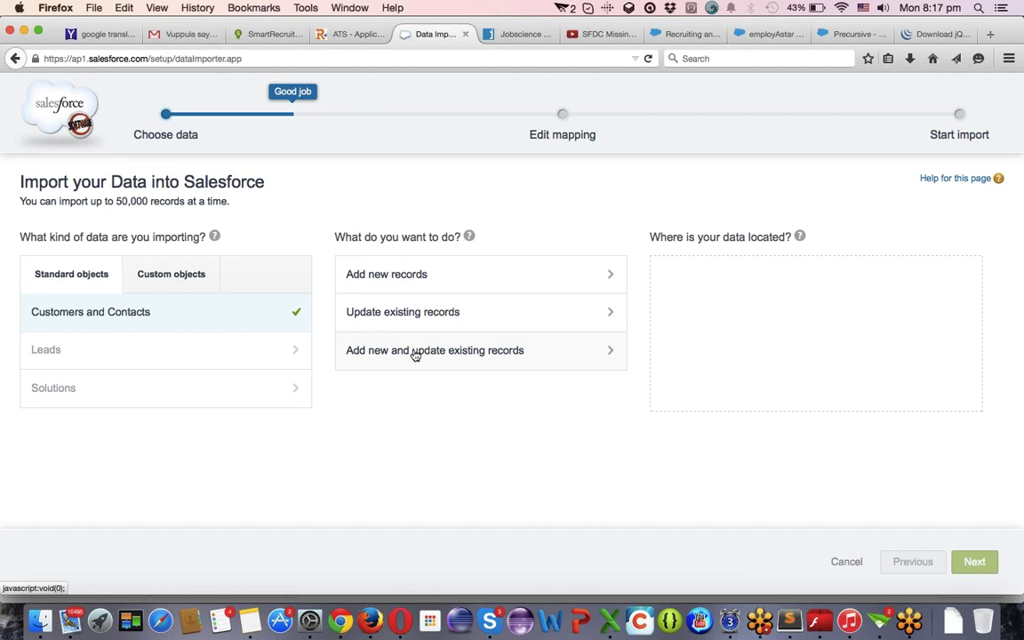
{"action": "left_click", "coordinate": [415, 352]}
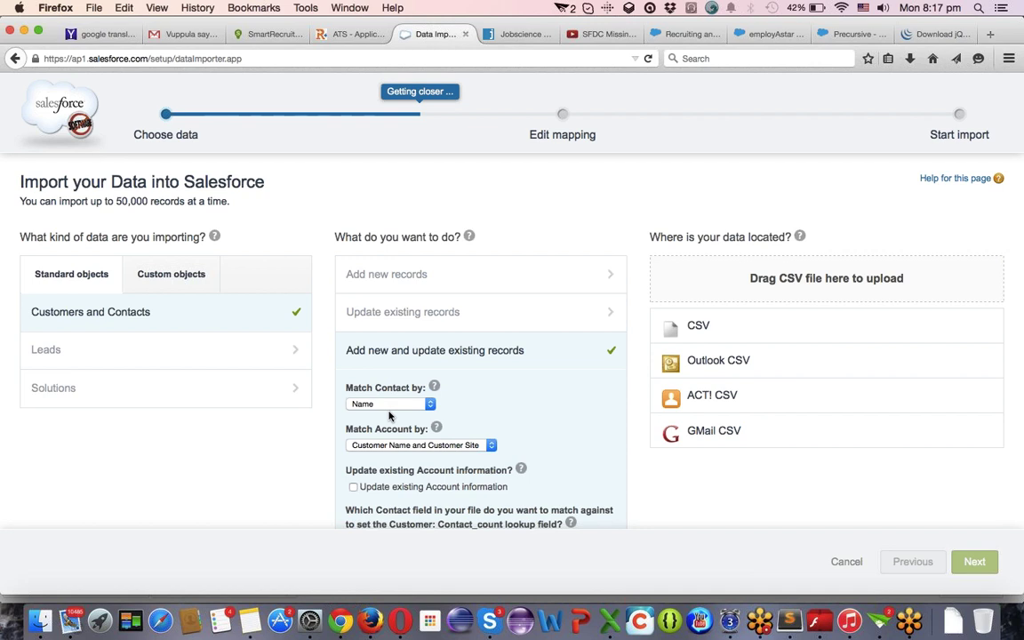
Set the contact matching field to Email for the add and update operation.
{"action": "left_click", "coordinate": [389, 405]}
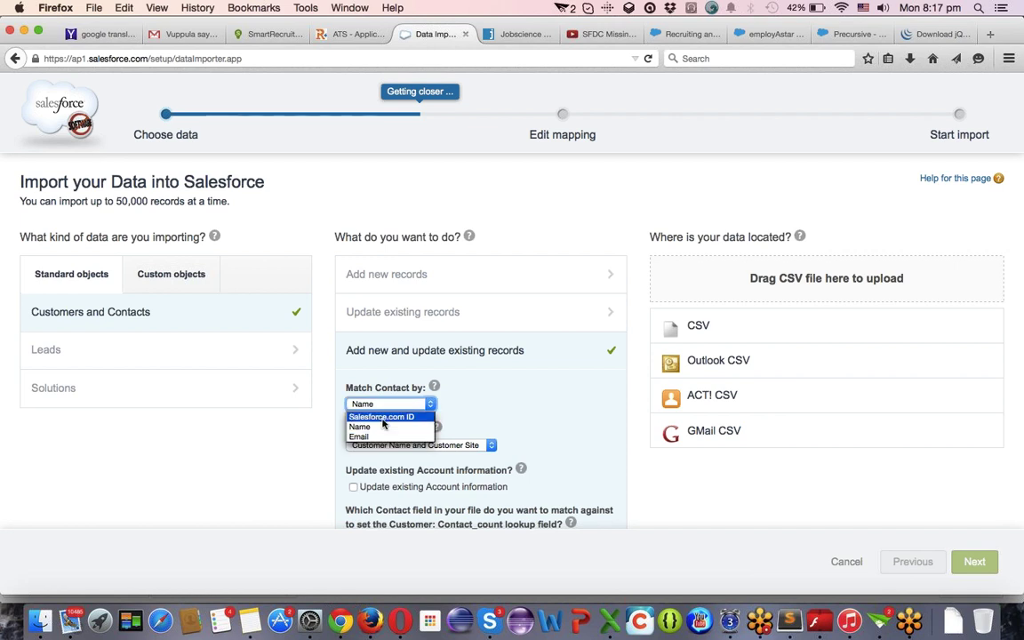
{"action": "left_click", "coordinate": [380, 417]}
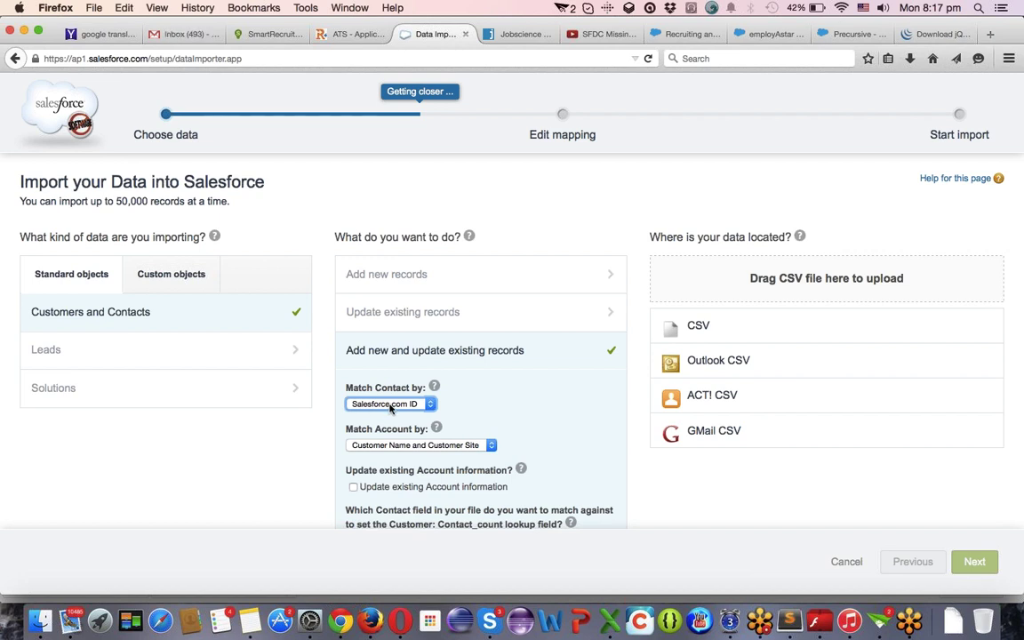
{"action": "left_click", "coordinate": [390, 405]}
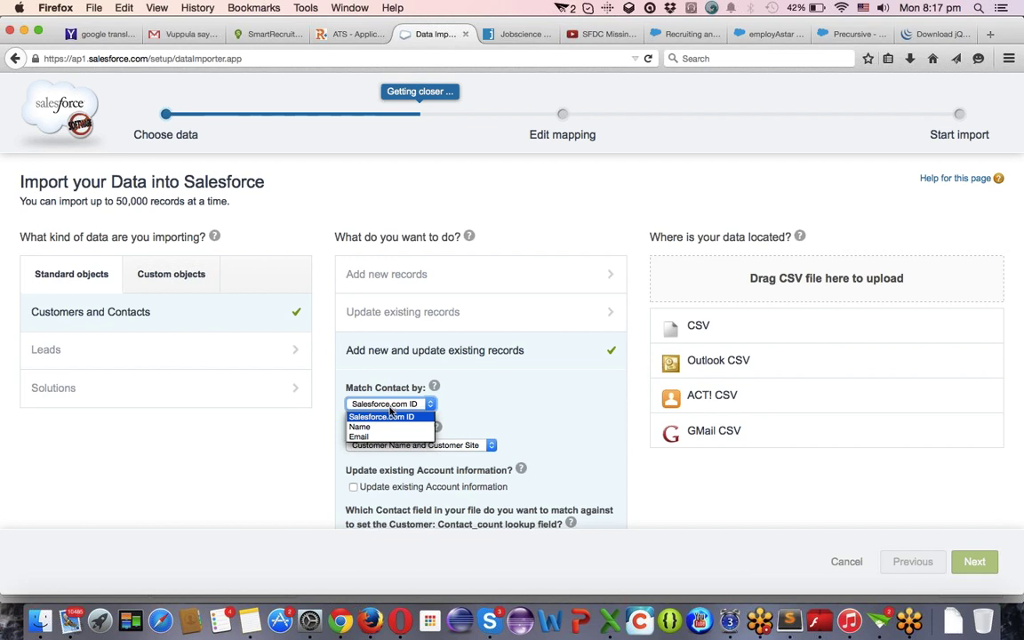
{"action": "left_click", "coordinate": [361, 426]}
{"action": "left_click", "coordinate": [371, 405]}
{"action": "left_click", "coordinate": [365, 436]}
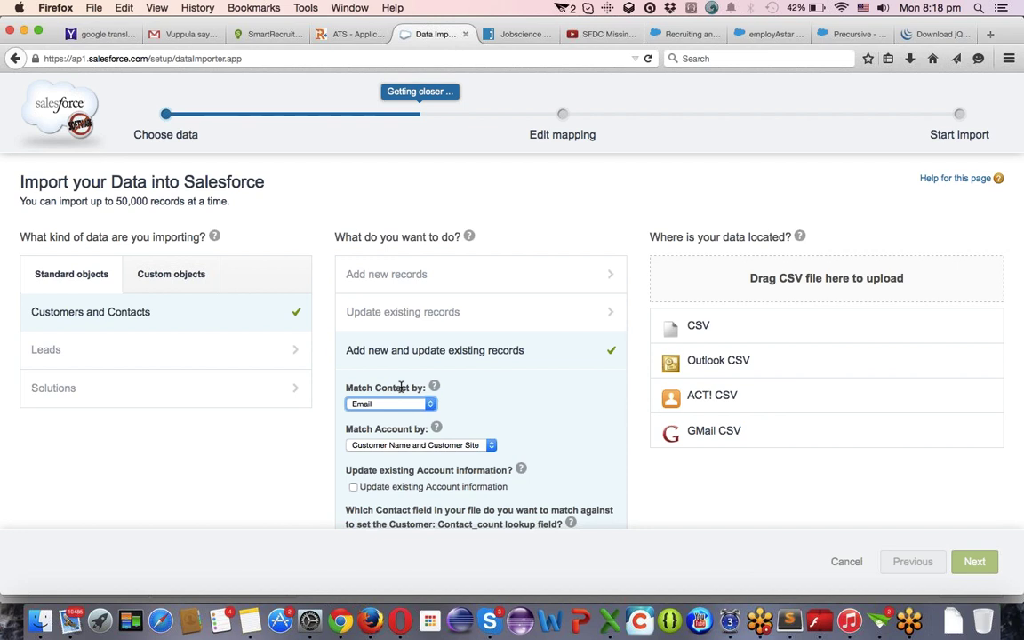
{"action": "left_click", "coordinate": [386, 405]}
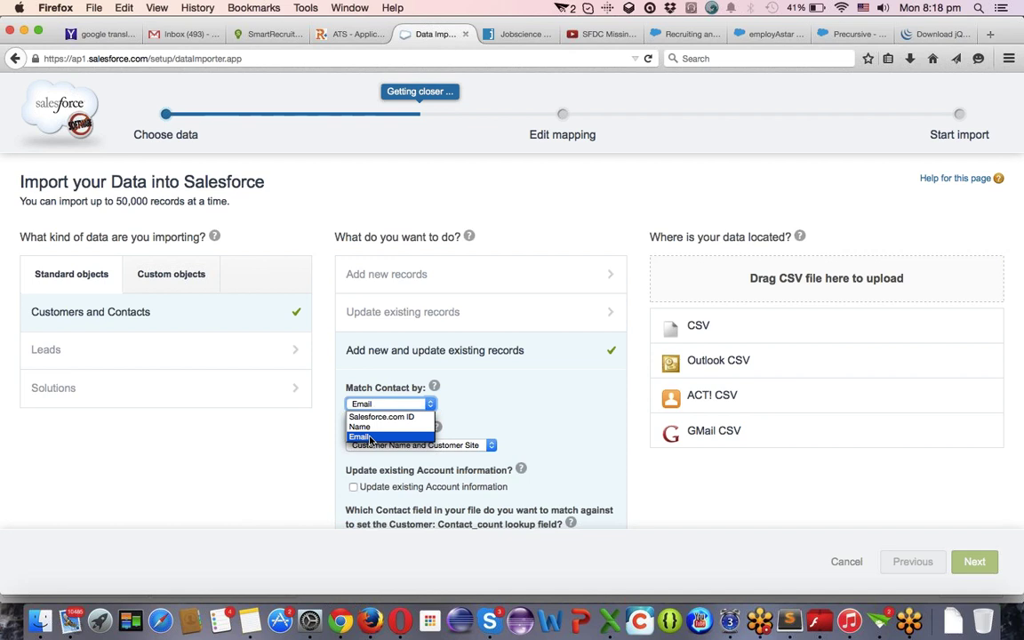
{"action": "left_click", "coordinate": [370, 438]}
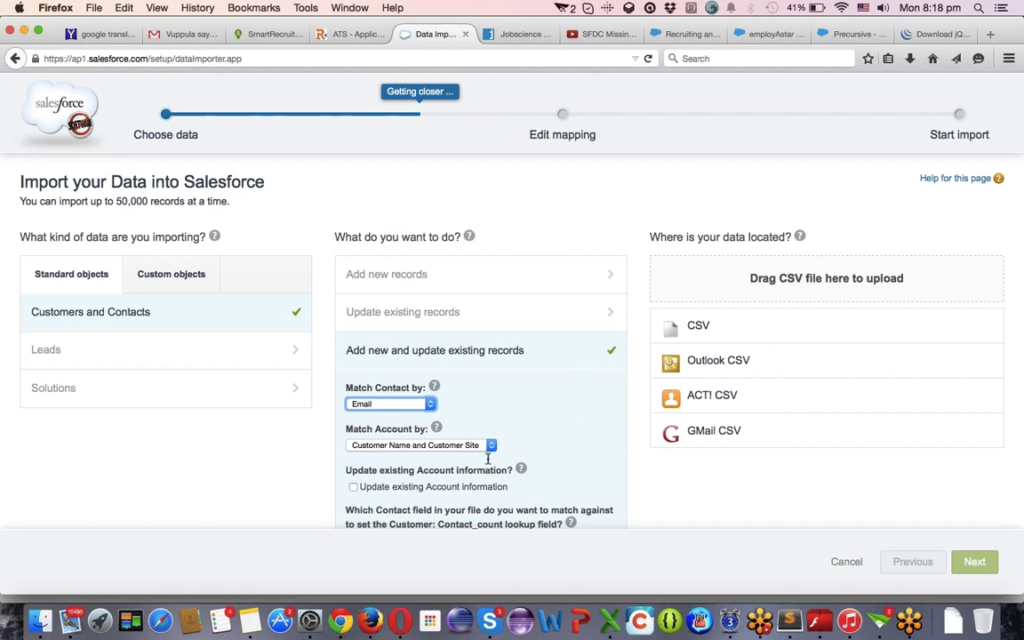
Choose CSV as the data source and search this Mac for .csv files to upload.
{"action": "left_click", "coordinate": [721, 327]}
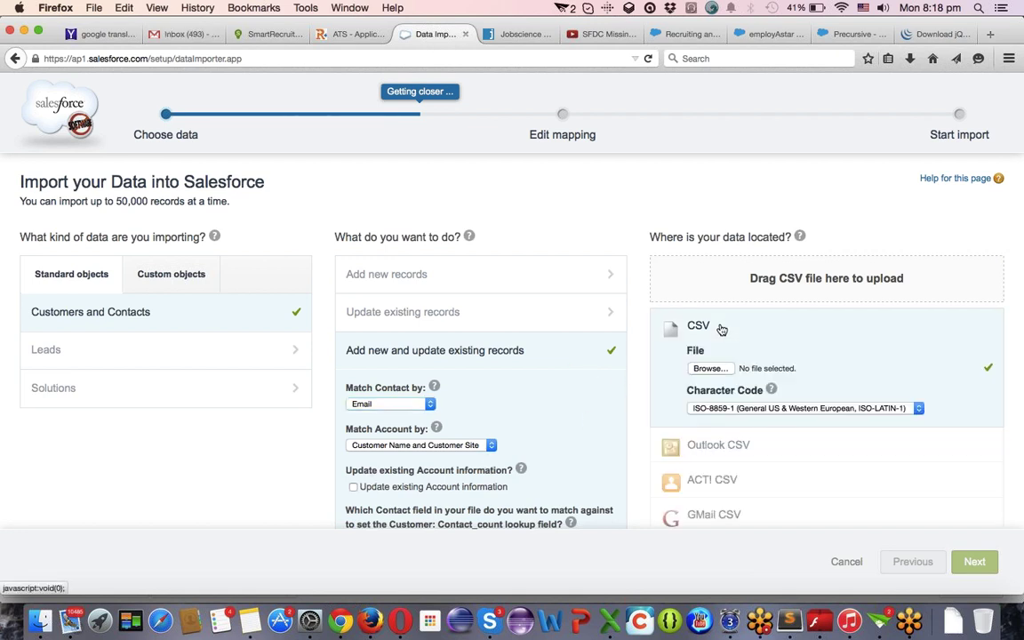
{"action": "left_click", "coordinate": [708, 370]}
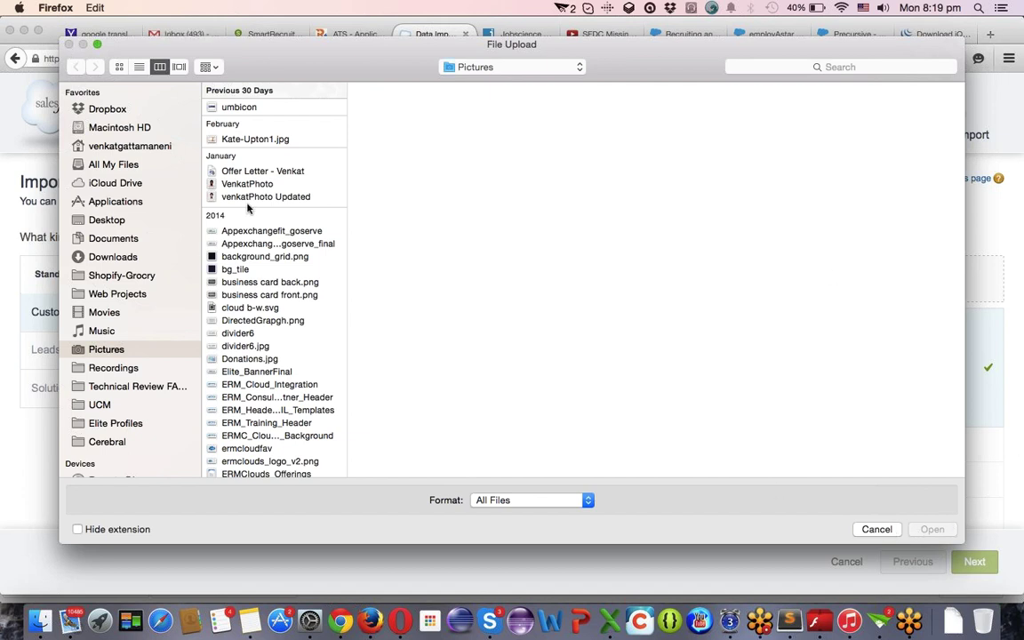
{"action": "left_click", "coordinate": [811, 72]}
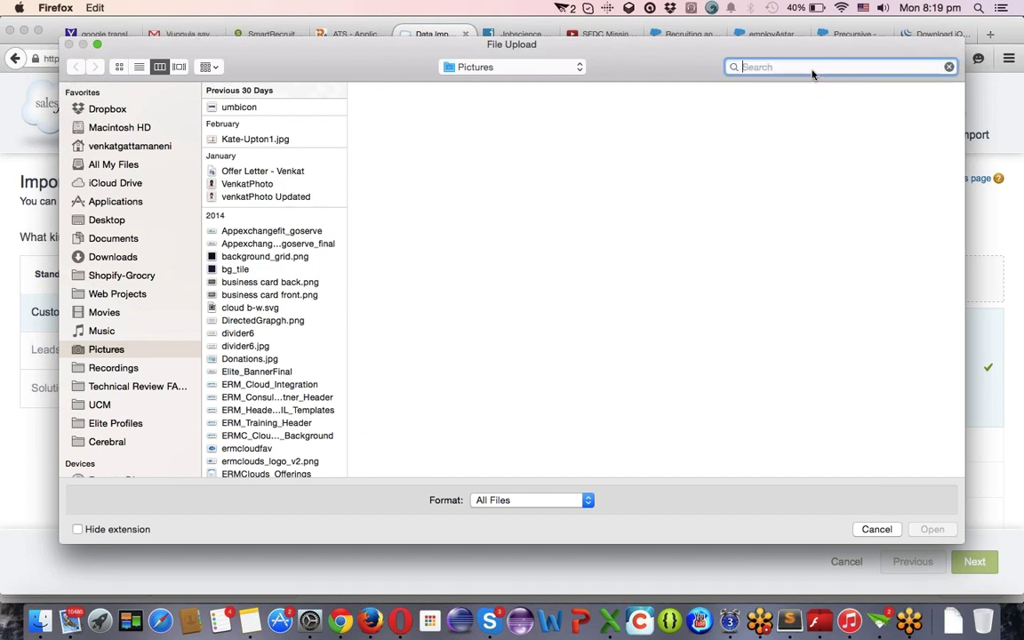
{"action": "type", "text": ".s"}
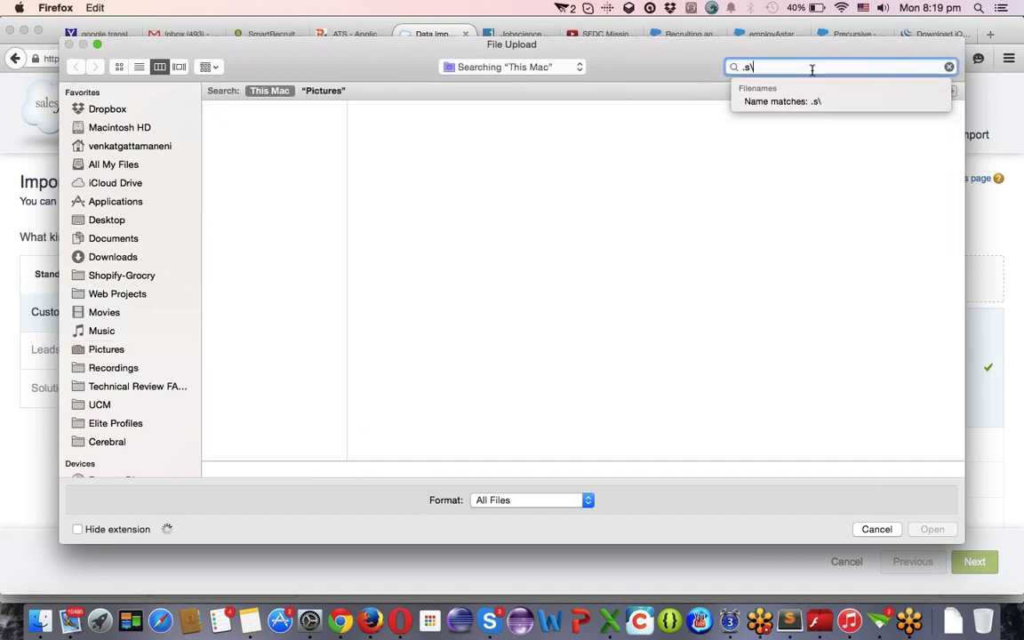
{"action": "key", "text": "BackSpace"}
{"action": "type", "text": "csv"}
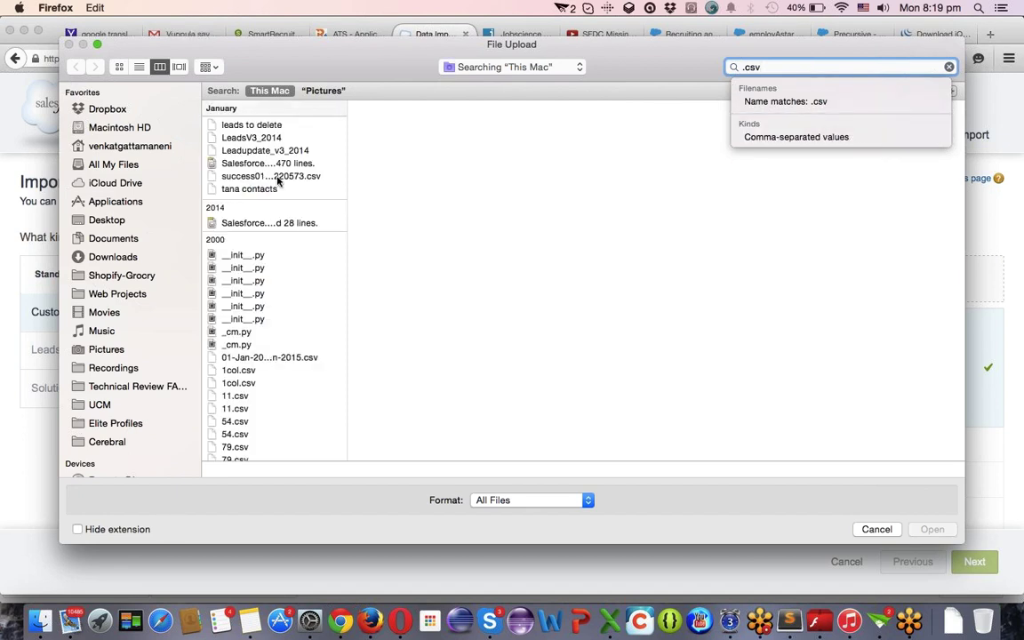
Select Account.csv as the upload file and continue to the field mapping.
{"action": "scroll", "coordinate": [256, 337], "scroll_direction": "down", "scroll_amount": 5}
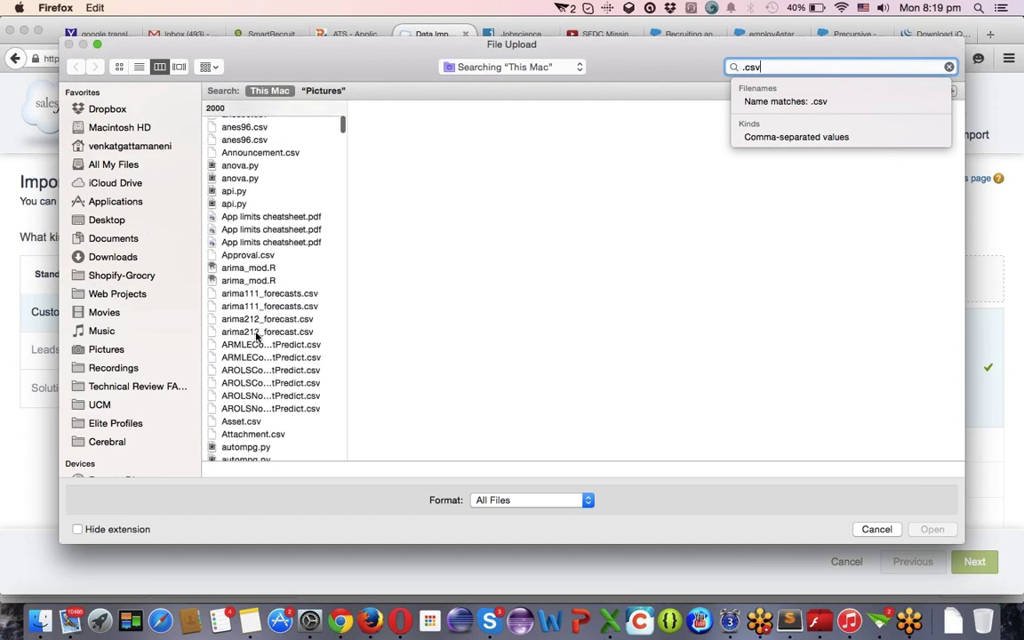
{"action": "scroll", "coordinate": [256, 337], "scroll_direction": "up", "scroll_amount": 3}
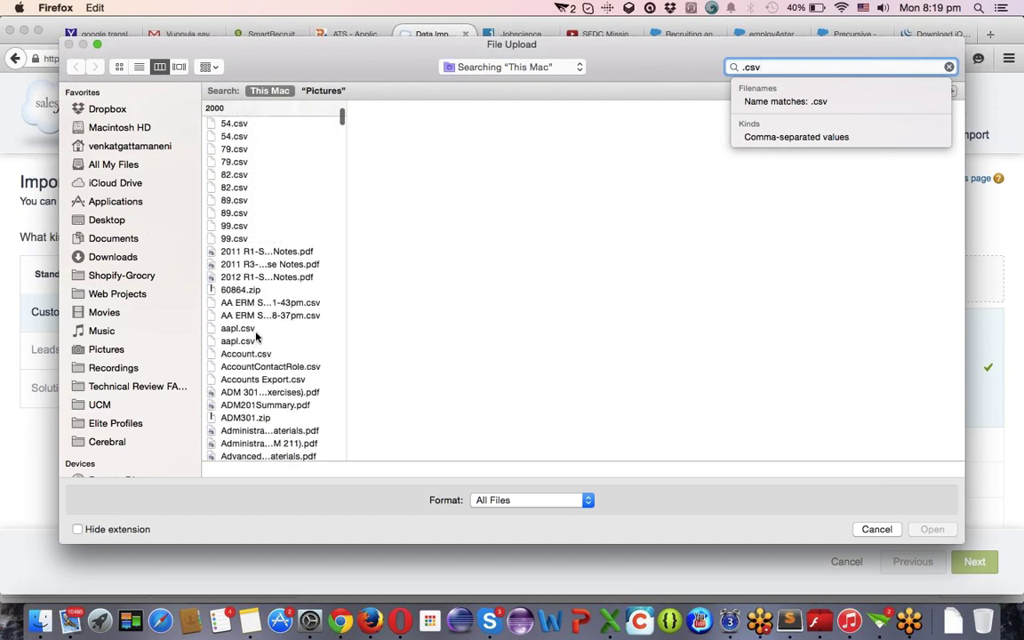
{"action": "left_click", "coordinate": [247, 354]}
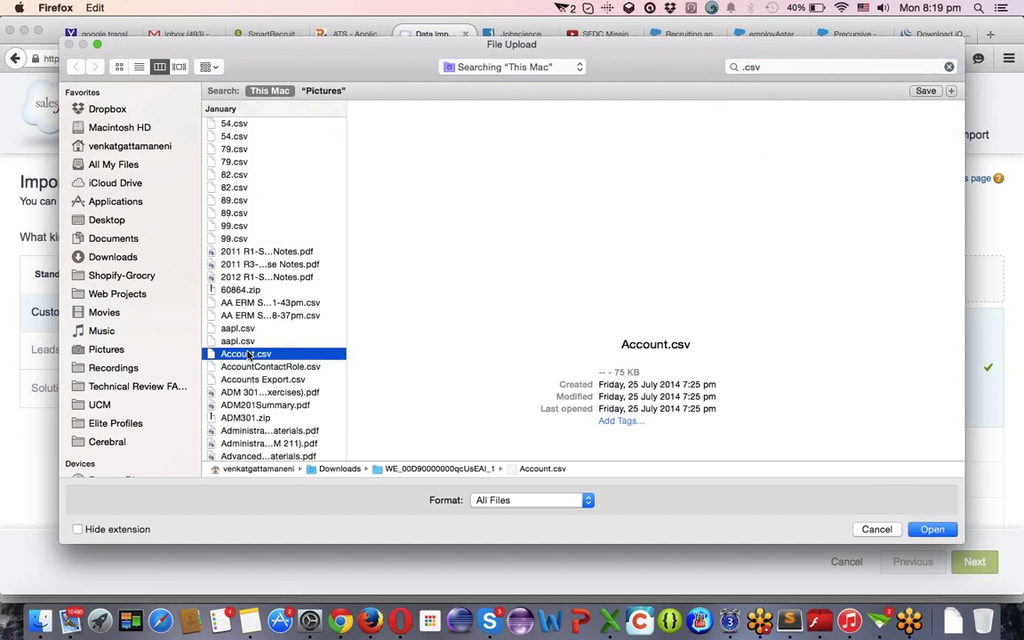
{"action": "double_click", "coordinate": [247, 353]}
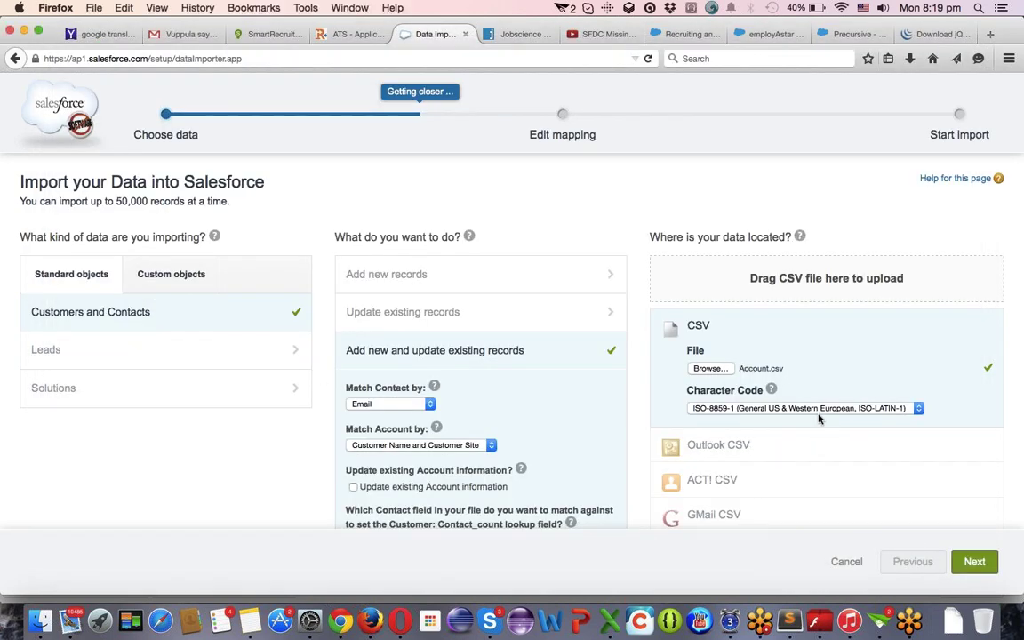
{"action": "mouse_move", "coordinate": [770, 389]}
{"action": "left_click", "coordinate": [976, 563]}
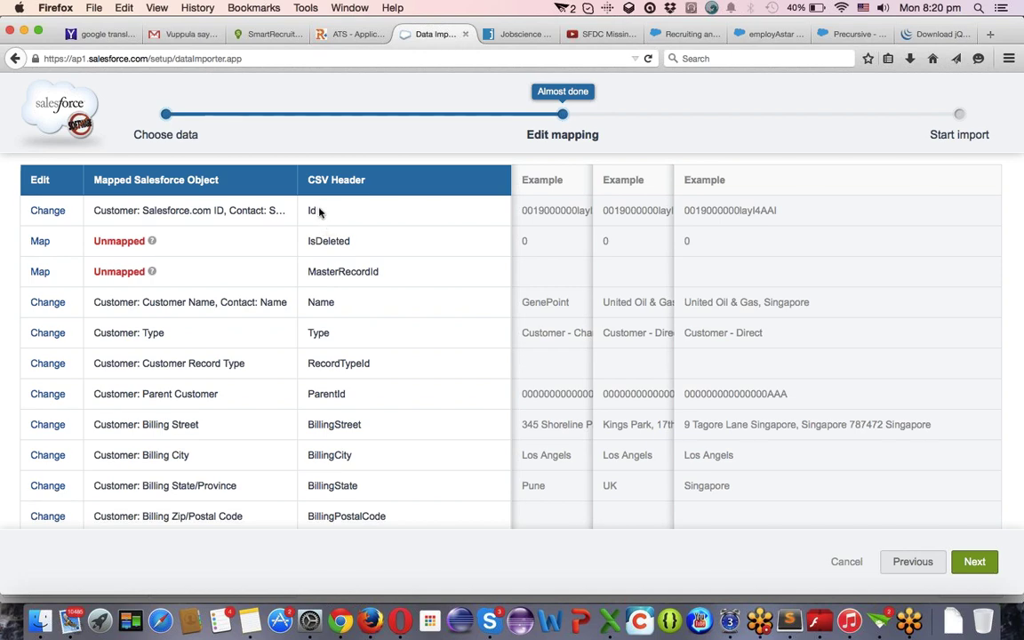
Examine how the CSV headers are mapped to Salesforce fields and try to proceed to the import stage.
{"action": "scroll", "coordinate": [337, 391], "scroll_direction": "down", "scroll_amount": 3}
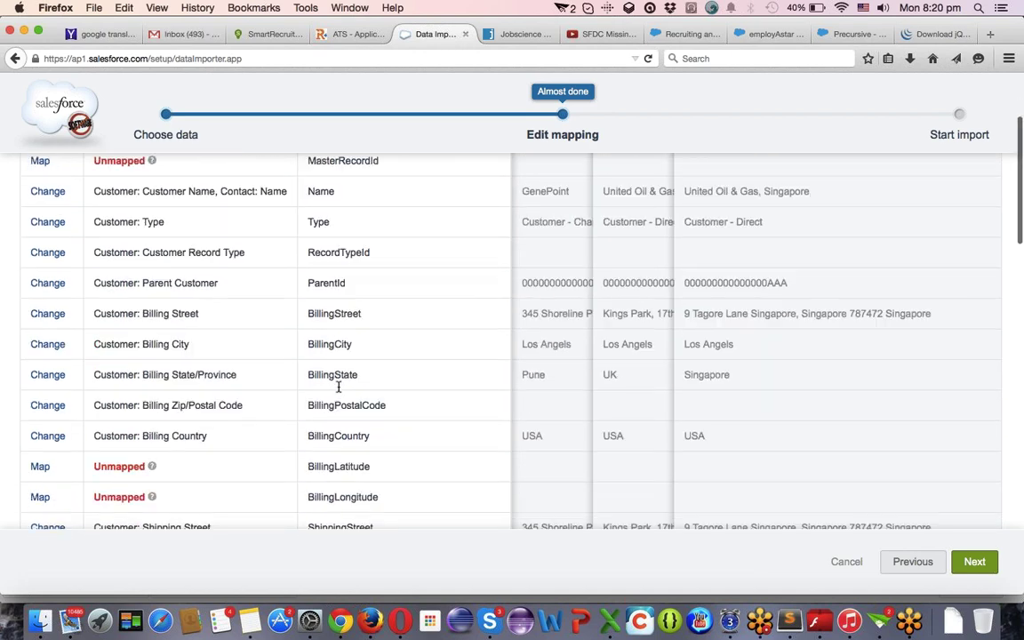
{"action": "scroll", "coordinate": [338, 391], "scroll_direction": "up", "scroll_amount": 2}
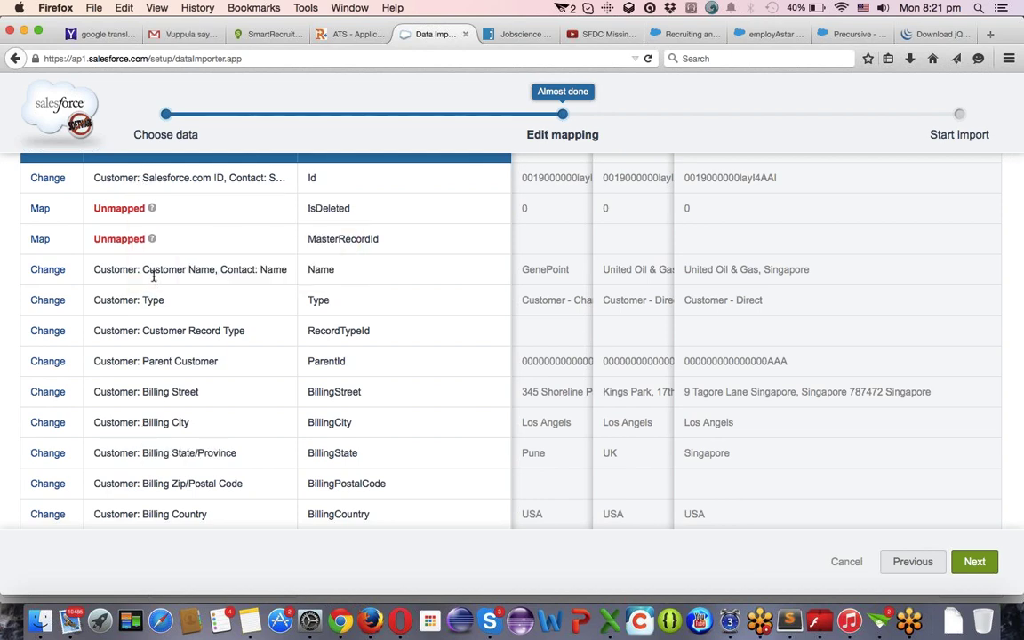
{"action": "scroll", "coordinate": [153, 276], "scroll_direction": "down", "scroll_amount": 4}
{"action": "scroll", "coordinate": [153, 275], "scroll_direction": "down", "scroll_amount": 4}
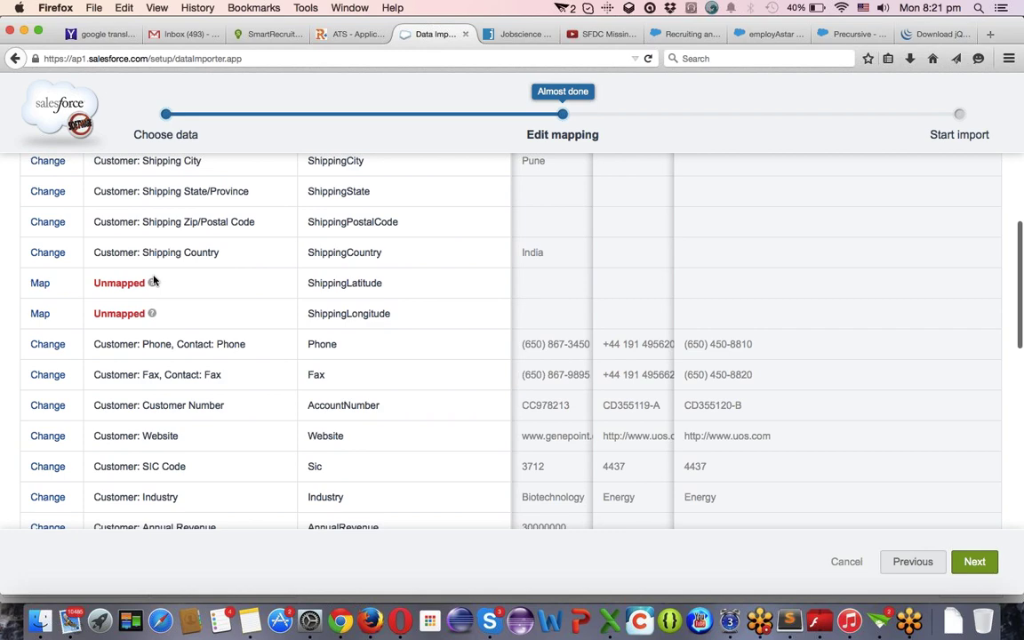
{"action": "scroll", "coordinate": [153, 275], "scroll_direction": "up", "scroll_amount": 9}
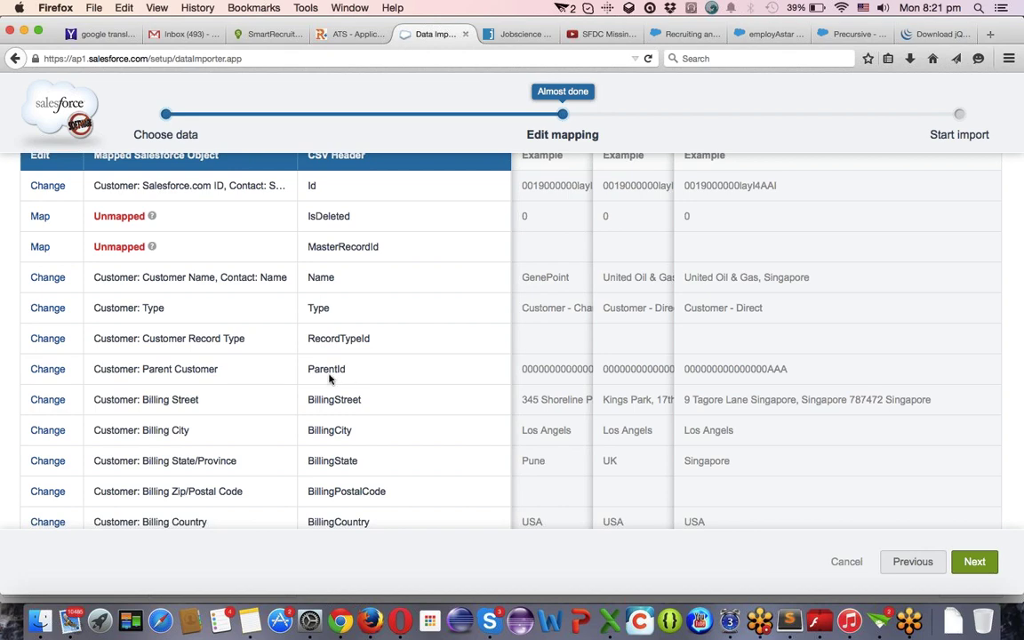
{"action": "scroll", "coordinate": [267, 388], "scroll_direction": "down", "scroll_amount": 5}
{"action": "scroll", "coordinate": [252, 389], "scroll_direction": "down", "scroll_amount": 2}
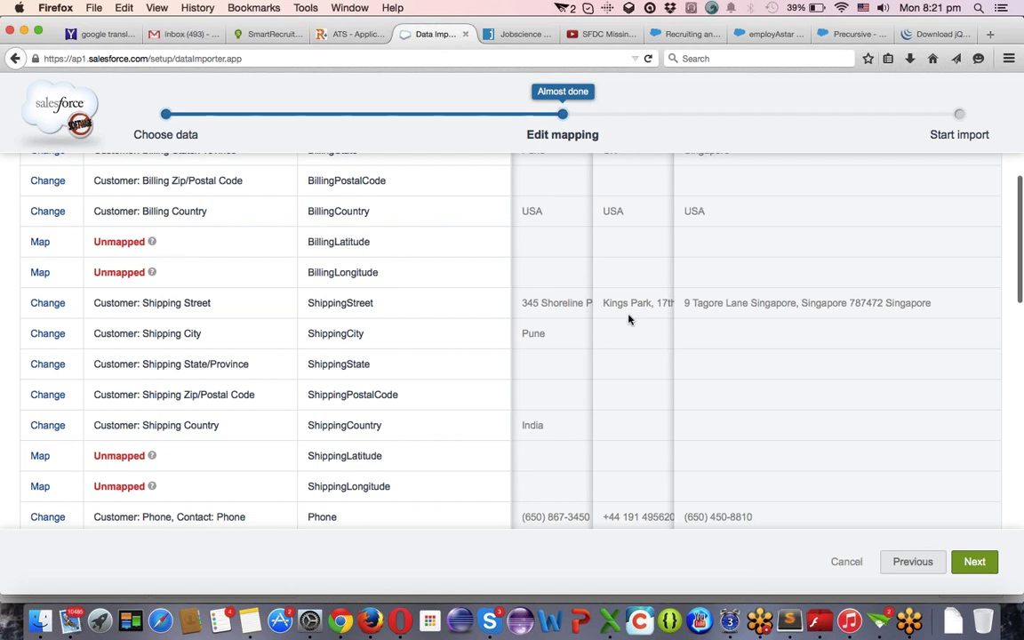
{"action": "left_click", "coordinate": [981, 567]}
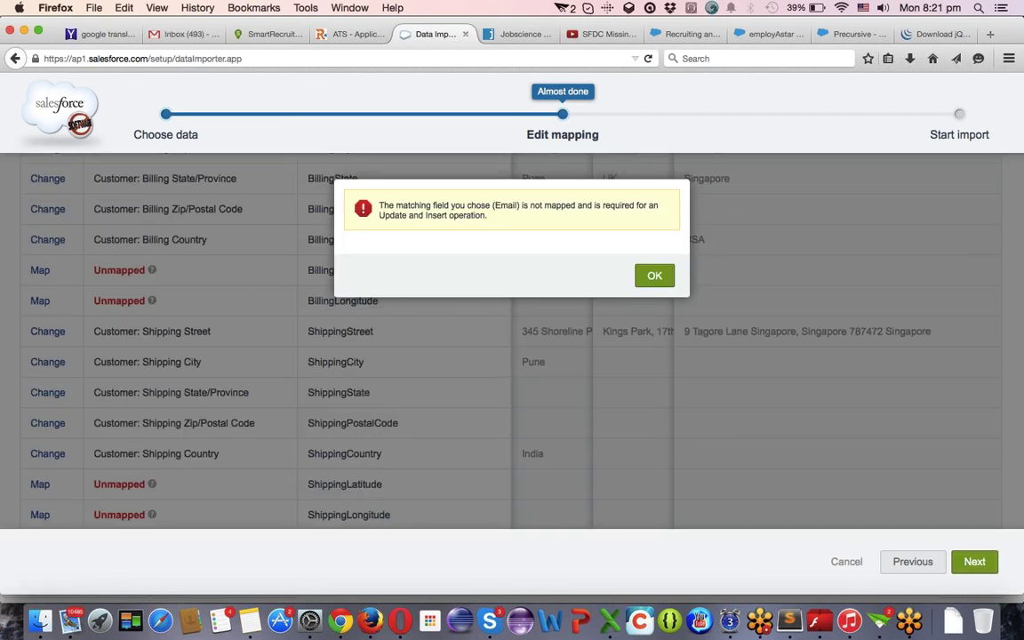
{"action": "left_click", "coordinate": [655, 277]}
Examine the full list of CSV headers and mapped Salesforce fields for an Email mapping.
{"action": "scroll", "coordinate": [265, 416], "scroll_direction": "down", "scroll_amount": 5}
{"action": "scroll", "coordinate": [264, 415], "scroll_direction": "up", "scroll_amount": 6}
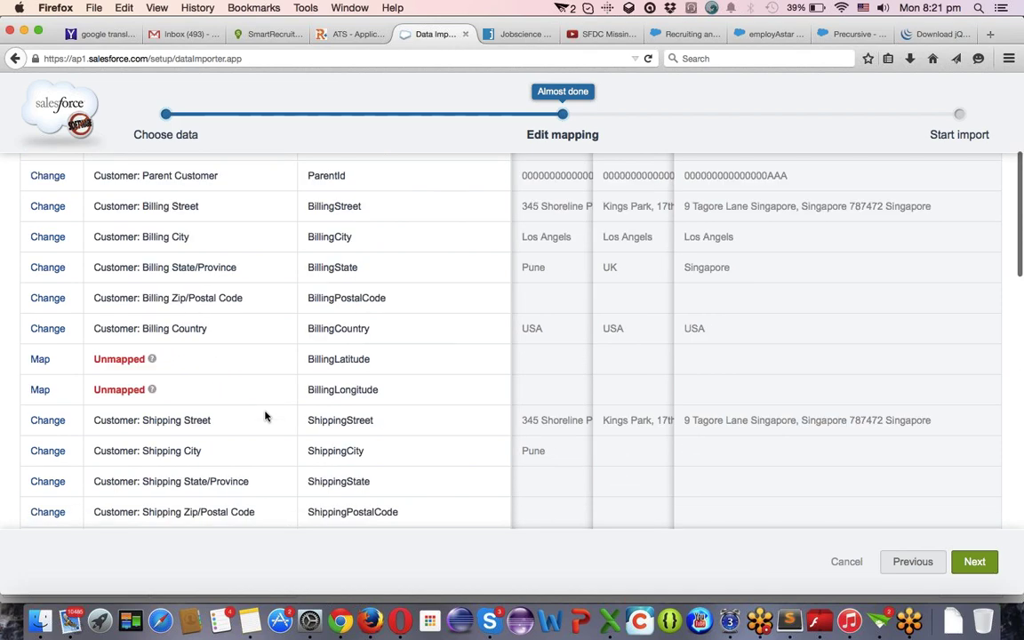
{"action": "scroll", "coordinate": [265, 416], "scroll_direction": "up", "scroll_amount": 4}
{"action": "scroll", "coordinate": [265, 416], "scroll_direction": "down", "scroll_amount": 7}
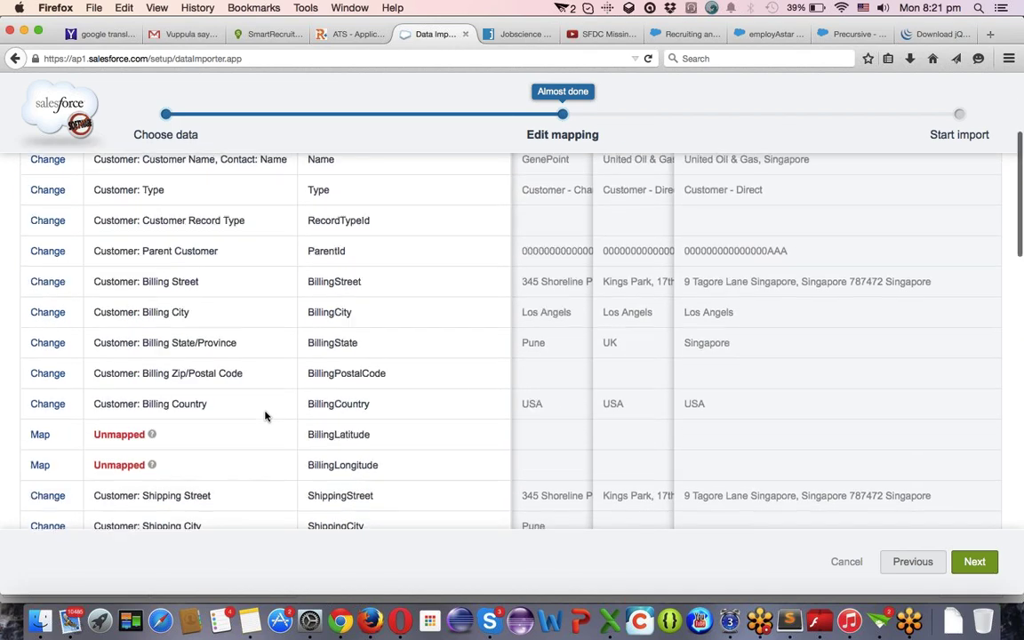
{"action": "scroll", "coordinate": [265, 415], "scroll_direction": "down", "scroll_amount": 5}
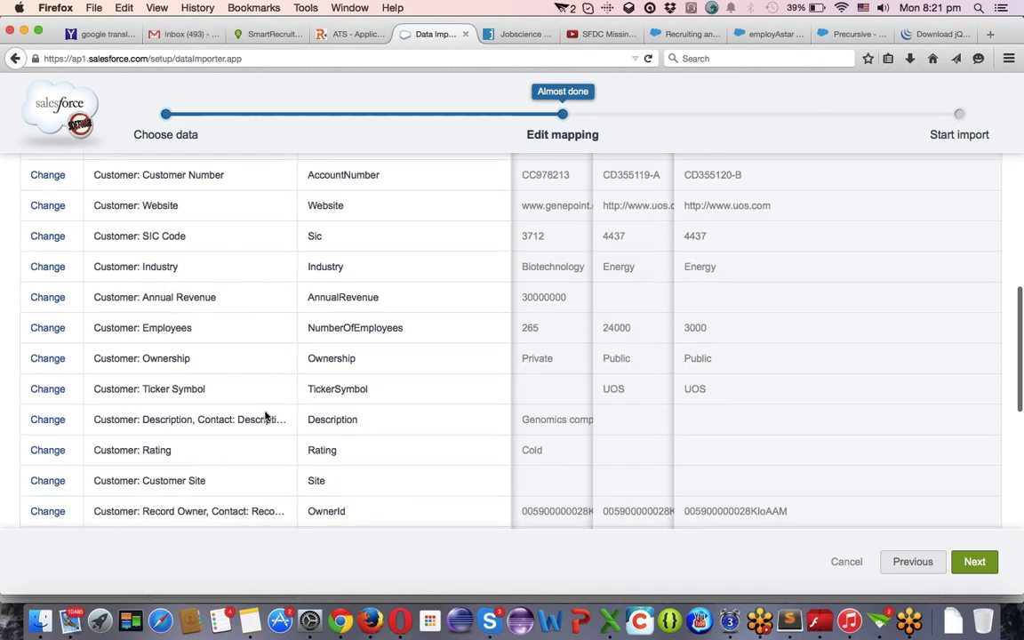
{"action": "scroll", "coordinate": [265, 415], "scroll_direction": "down", "scroll_amount": 10}
{"action": "scroll", "coordinate": [265, 415], "scroll_direction": "down", "scroll_amount": 6}
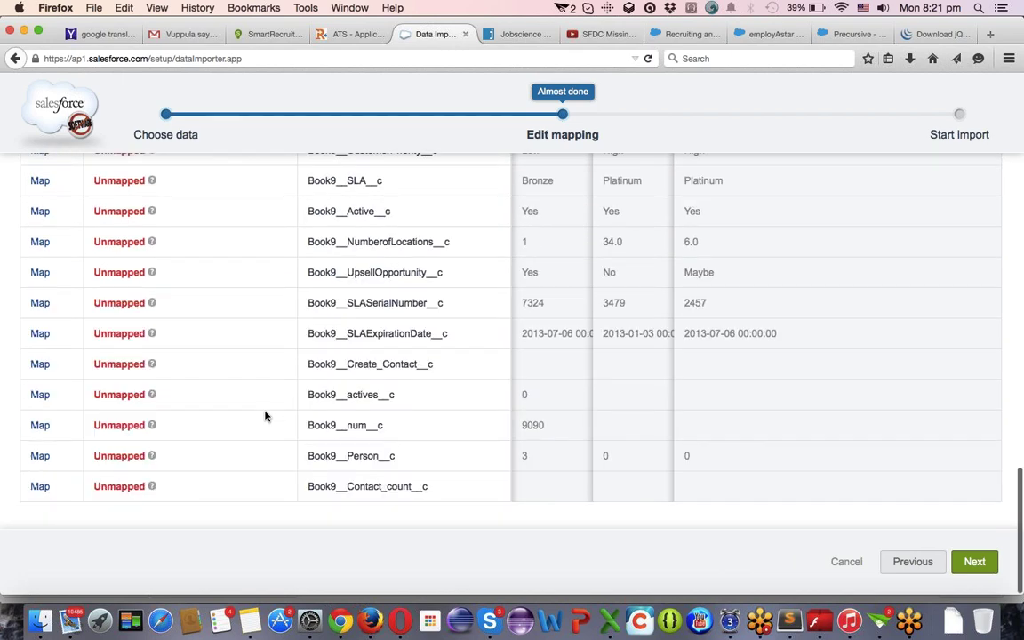
{"action": "scroll", "coordinate": [265, 415], "scroll_direction": "up", "scroll_amount": 15}
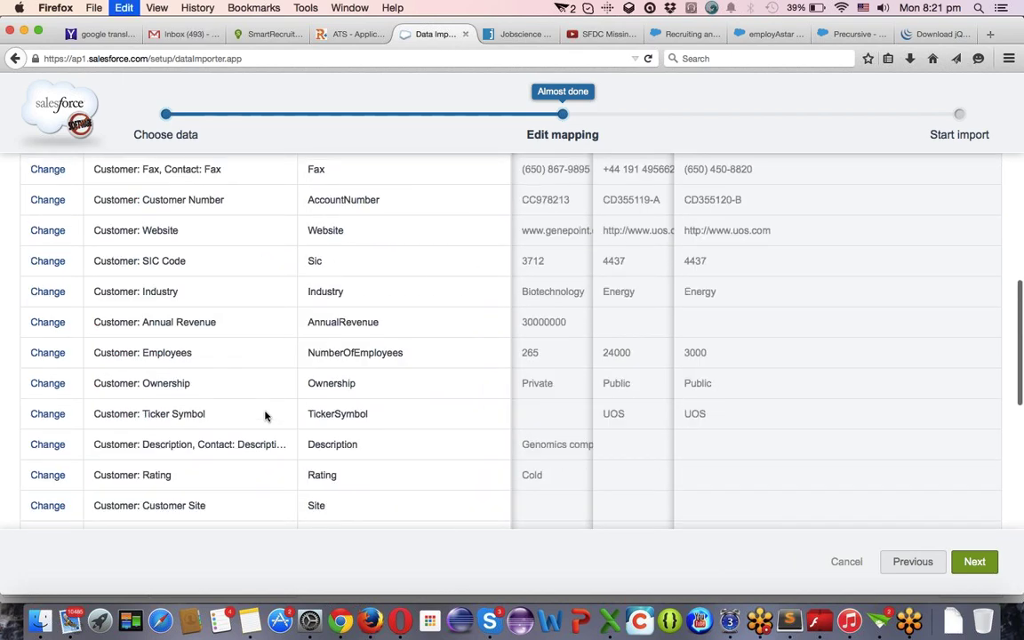
Search the field mapping page for "emai" and clear the search text.
{"action": "key", "text": "super+f"}
{"action": "type", "text": "ema"}
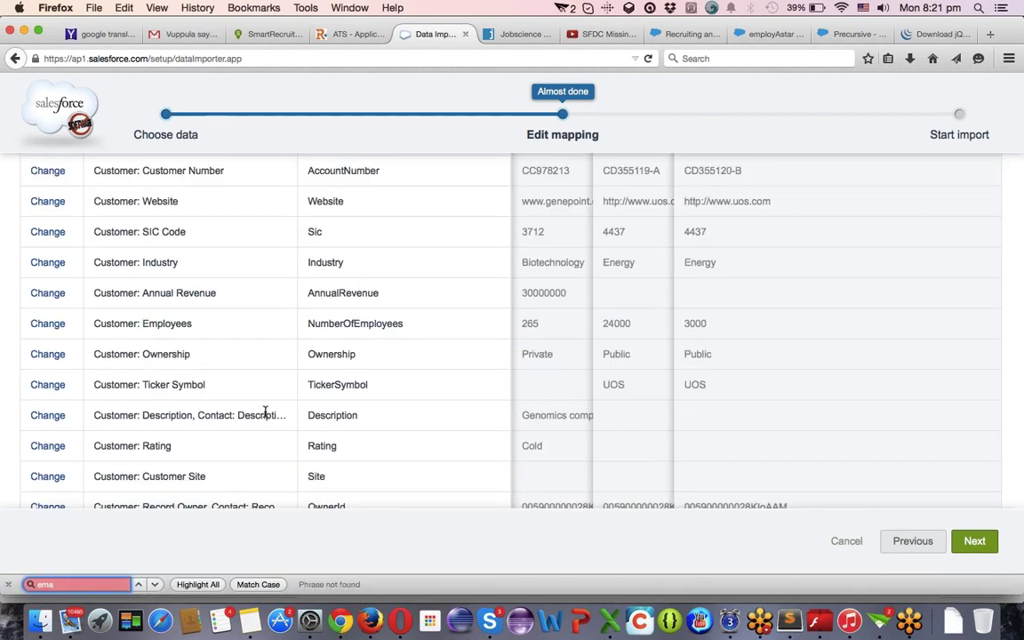
{"action": "key", "text": "BackSpace"}
{"action": "key", "text": "BackSpace"}
{"action": "key", "text": "BackSpace"}
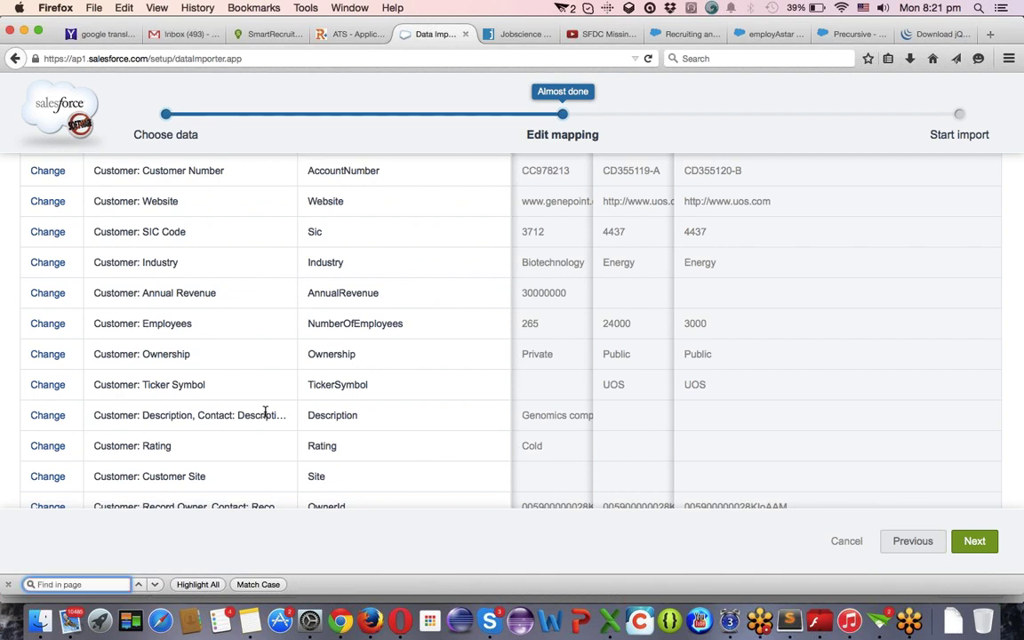
{"action": "type", "text": "emai"}
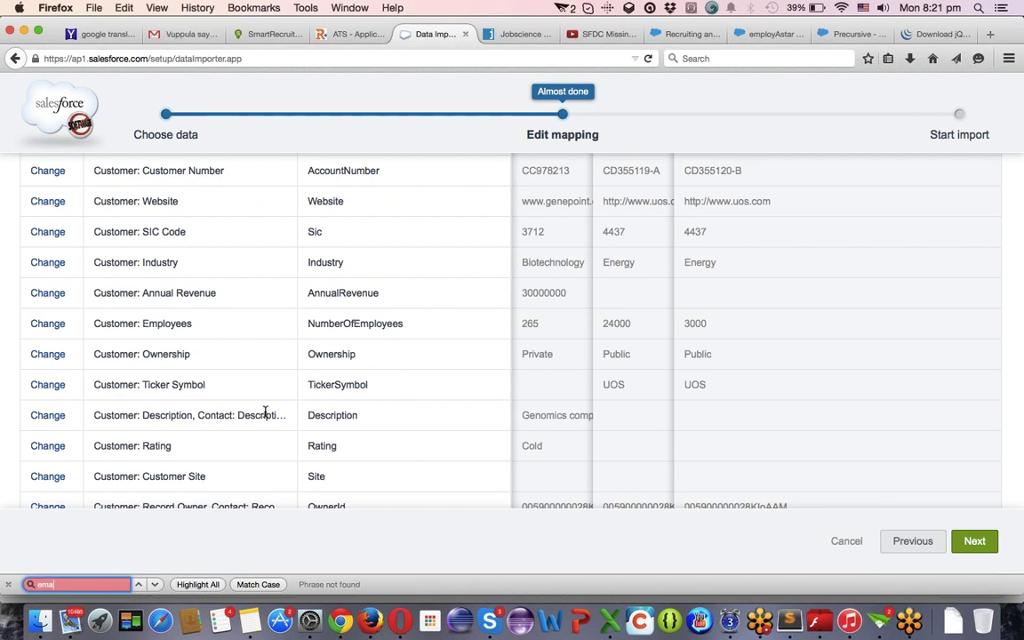
{"action": "key", "text": "BackSpace"}
{"action": "key", "text": "BackSpace"}
{"action": "key", "text": "BackSpace"}
{"action": "key", "text": "BackSpace"}
Recheck all CSV header mappings for an email field and try again to proceed to the import stage.
{"action": "scroll", "coordinate": [264, 411], "scroll_direction": "up", "scroll_amount": 5}
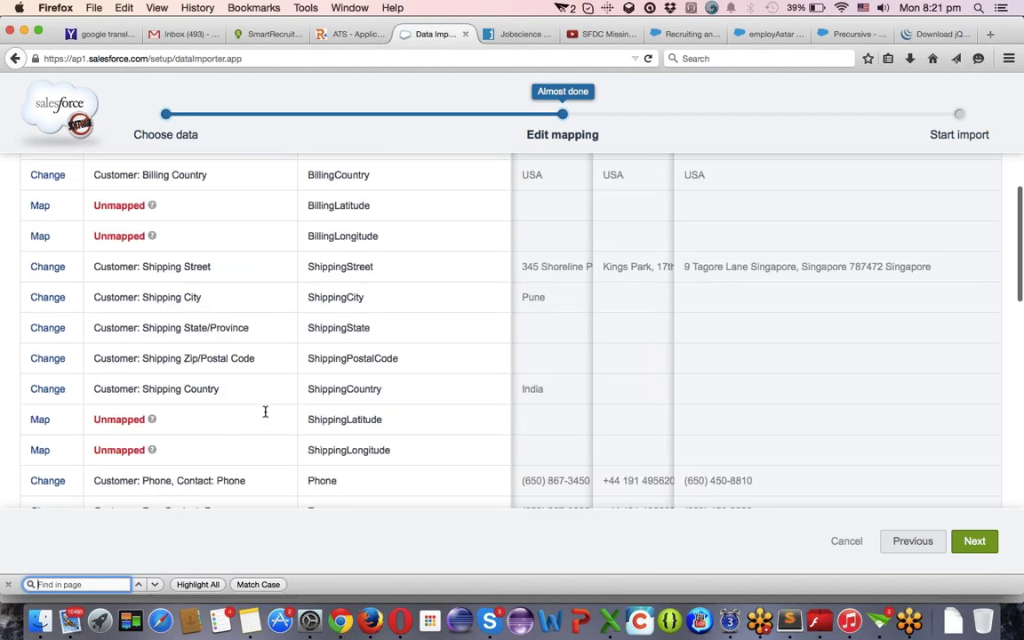
{"action": "scroll", "coordinate": [265, 411], "scroll_direction": "up", "scroll_amount": 6}
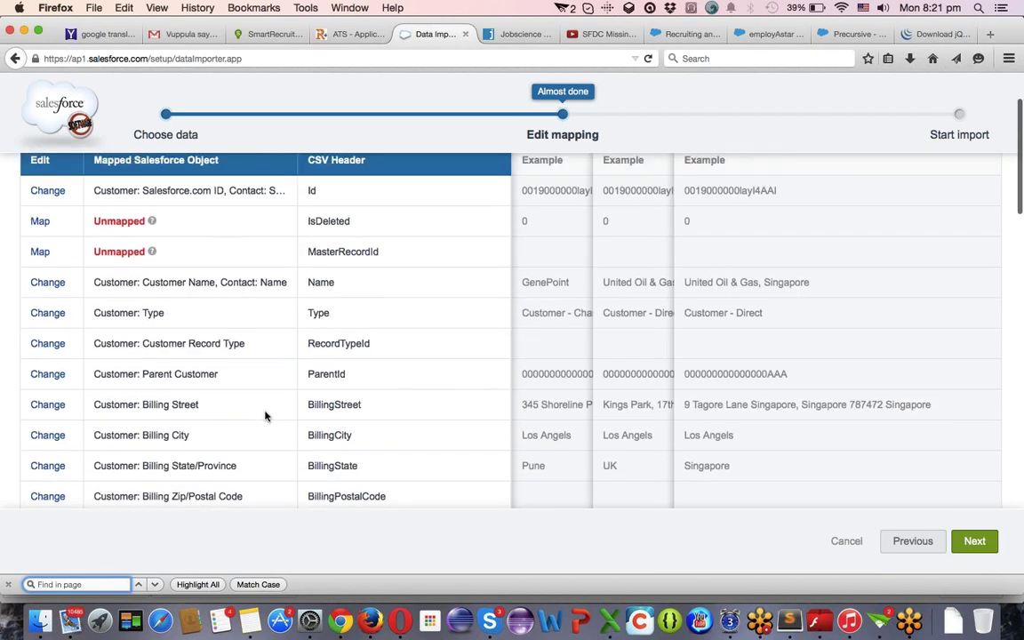
{"action": "scroll", "coordinate": [265, 415], "scroll_direction": "down", "scroll_amount": 5}
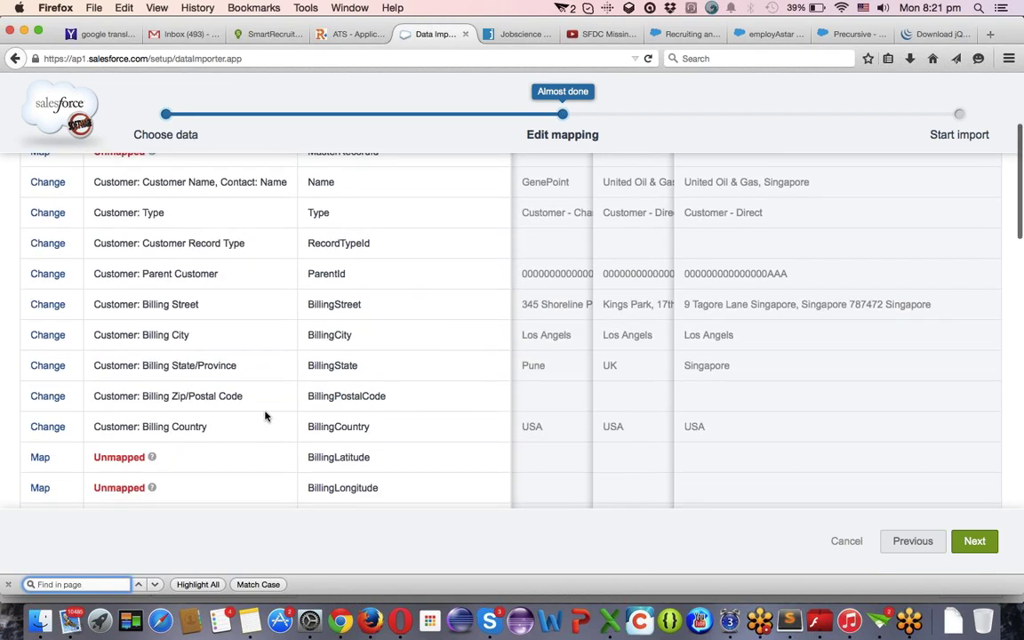
{"action": "scroll", "coordinate": [265, 415], "scroll_direction": "down", "scroll_amount": 4}
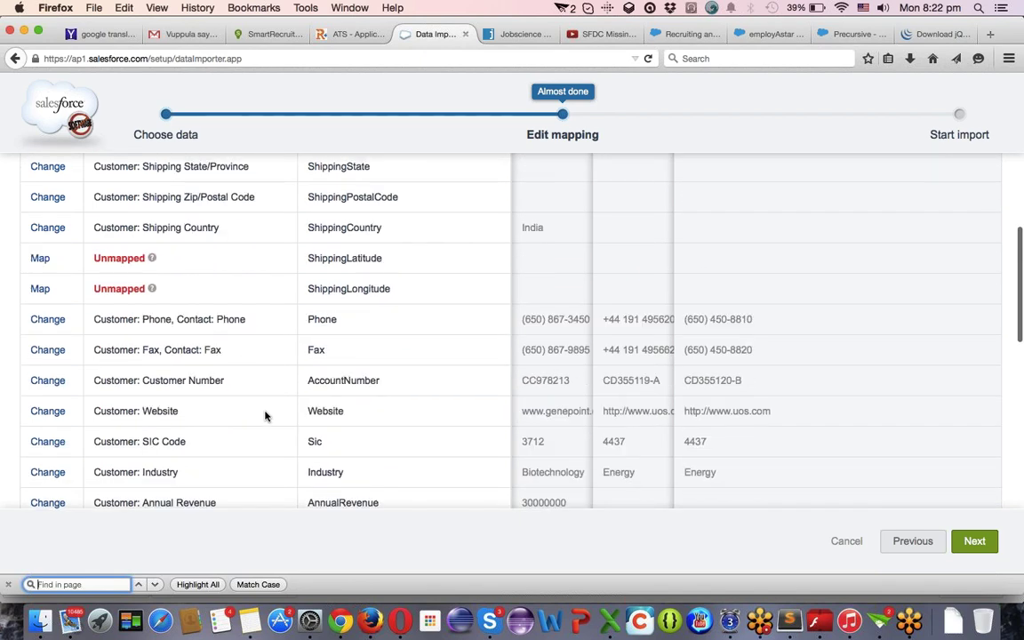
{"action": "scroll", "coordinate": [265, 416], "scroll_direction": "down", "scroll_amount": 2}
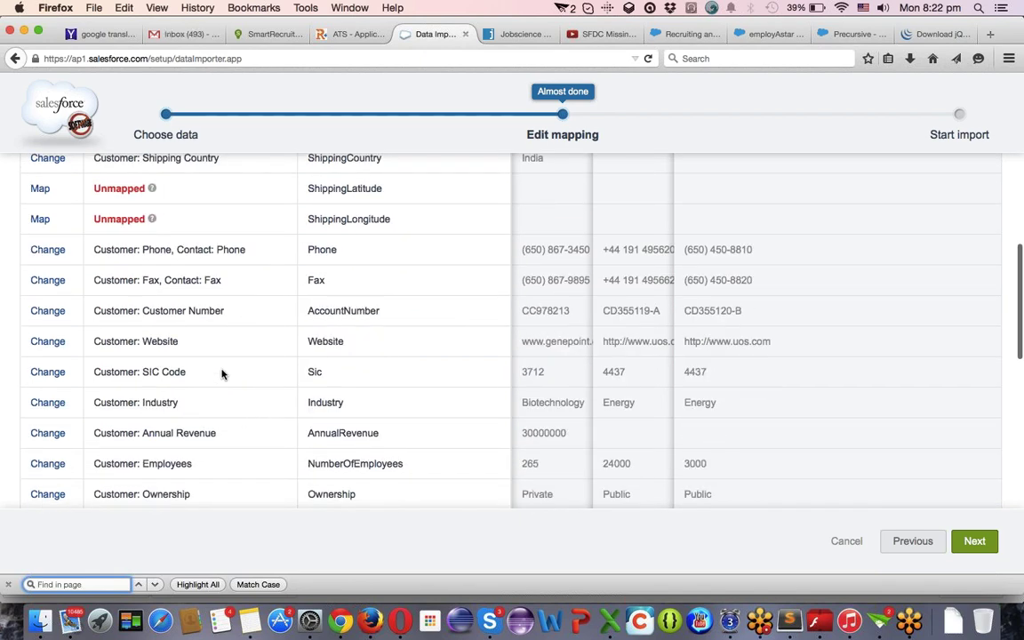
{"action": "scroll", "coordinate": [223, 374], "scroll_direction": "down", "scroll_amount": 6}
{"action": "scroll", "coordinate": [223, 374], "scroll_direction": "down", "scroll_amount": 7}
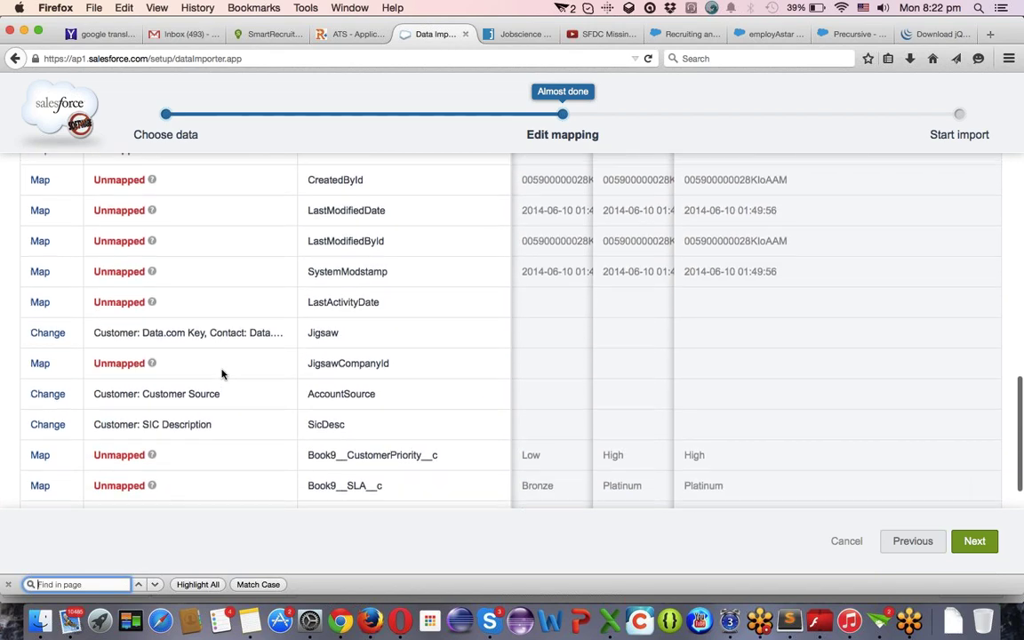
{"action": "scroll", "coordinate": [208, 380], "scroll_direction": "down", "scroll_amount": 6}
{"action": "scroll", "coordinate": [208, 380], "scroll_direction": "down", "scroll_amount": 1}
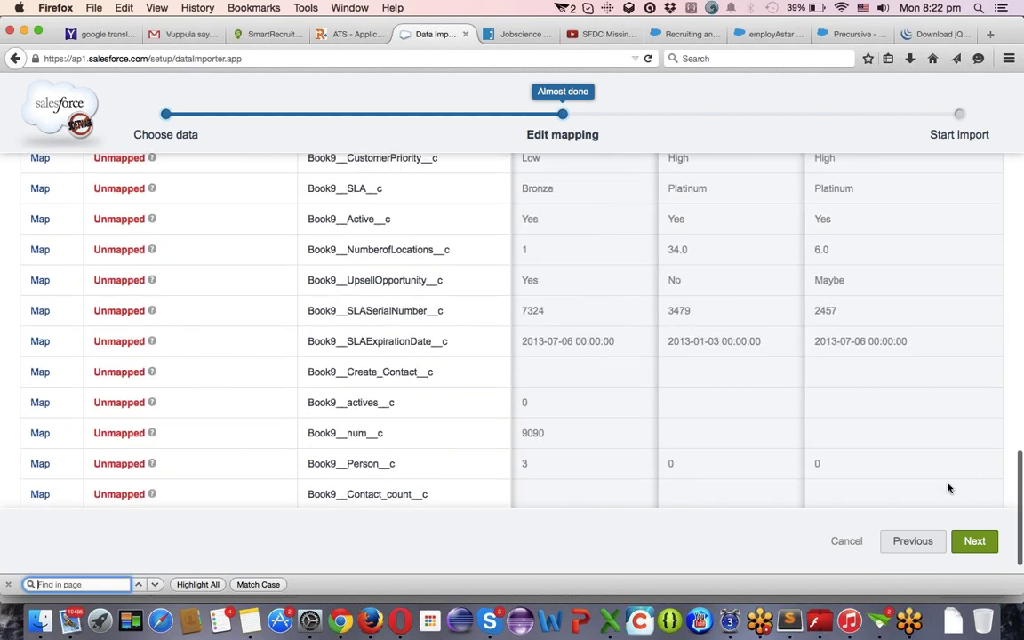
{"action": "scroll", "coordinate": [371, 289], "scroll_direction": "up", "scroll_amount": 20}
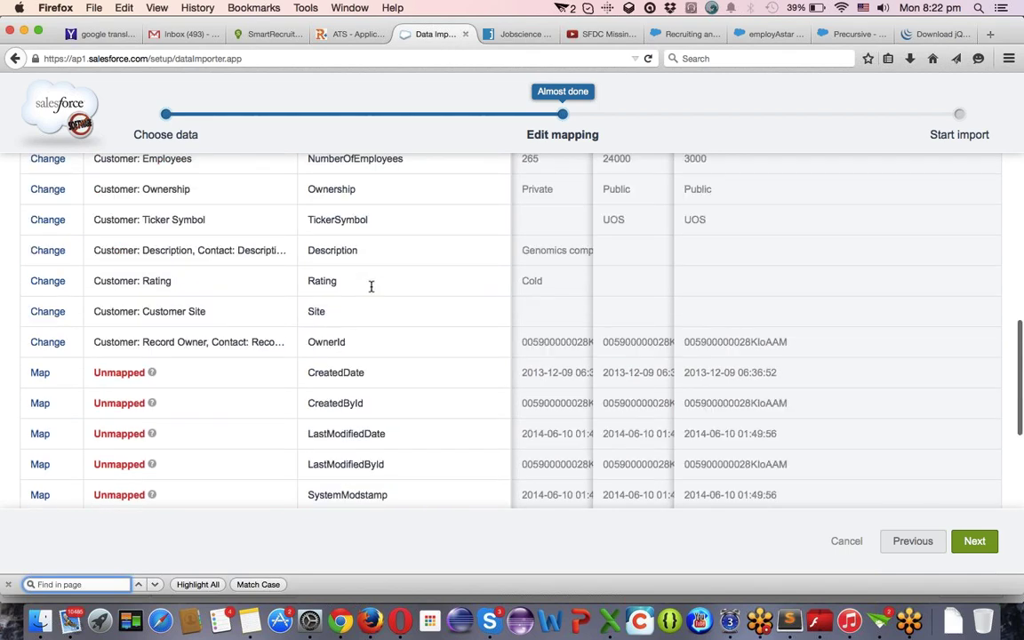
{"action": "left_click", "coordinate": [976, 551]}
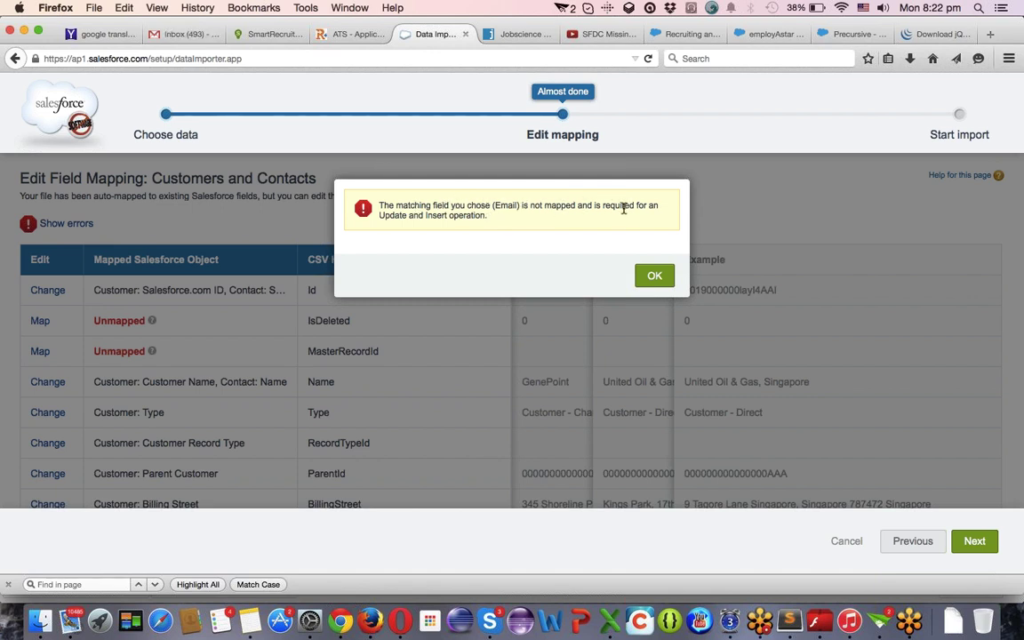
{"action": "left_click", "coordinate": [655, 276]}
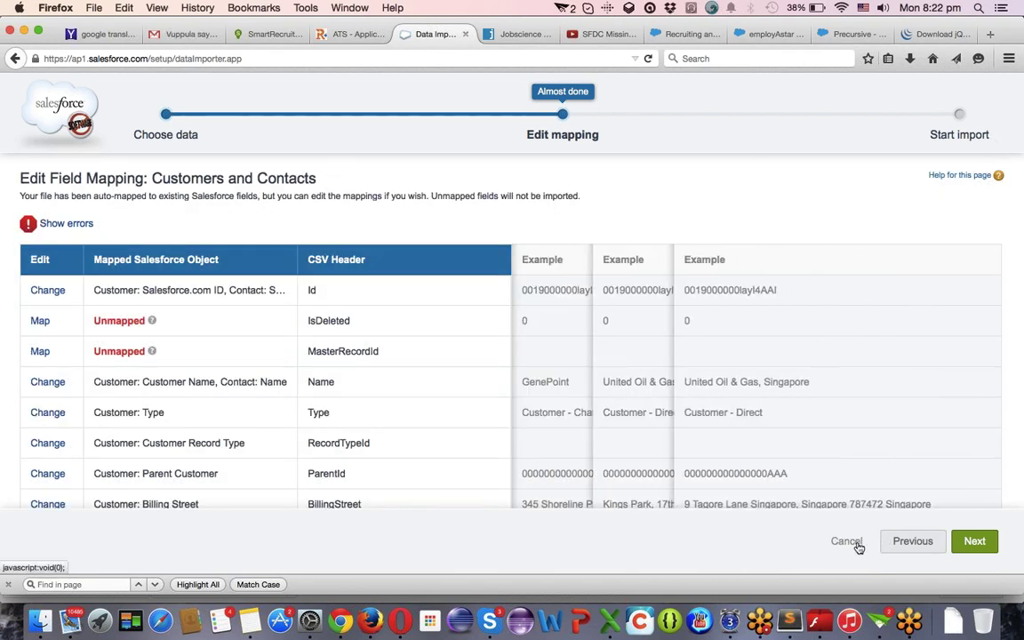
Return to the data selection stage and set the contact matching field to Name.
{"action": "left_click", "coordinate": [913, 541]}
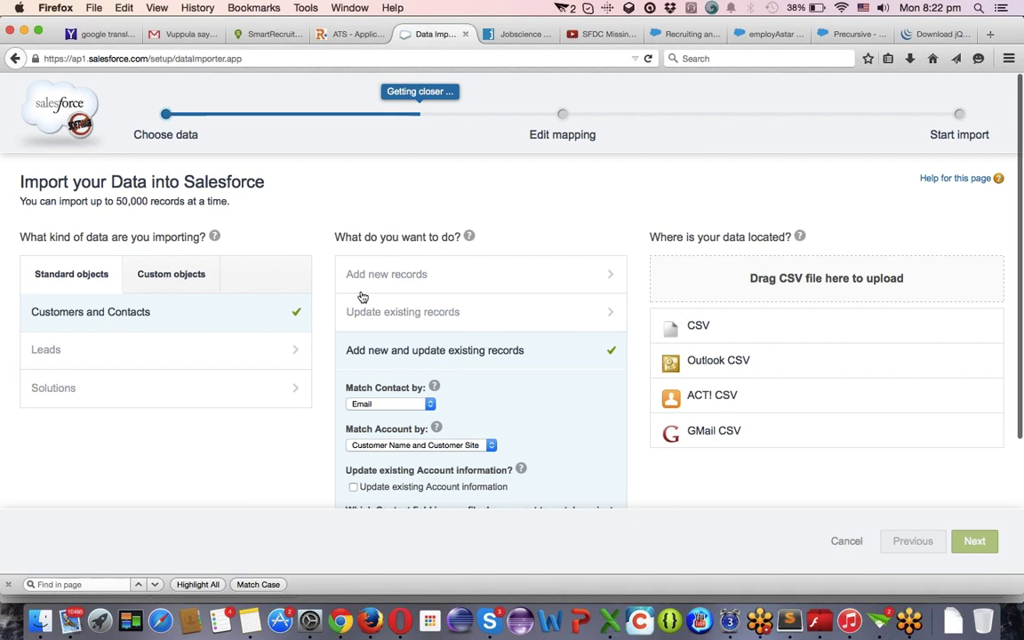
{"action": "left_click", "coordinate": [373, 403]}
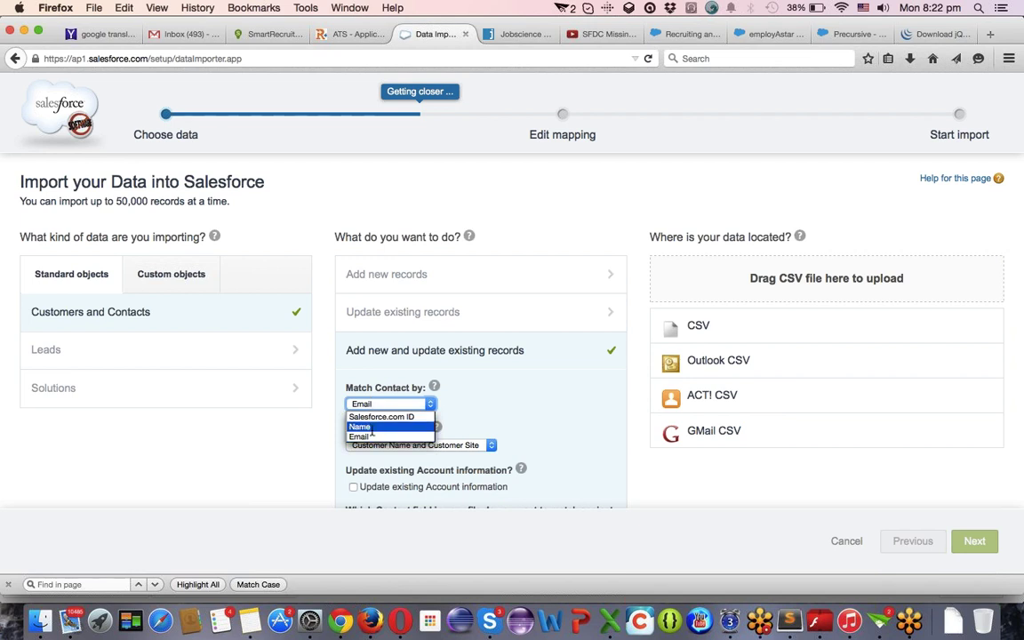
{"action": "left_click", "coordinate": [372, 430]}
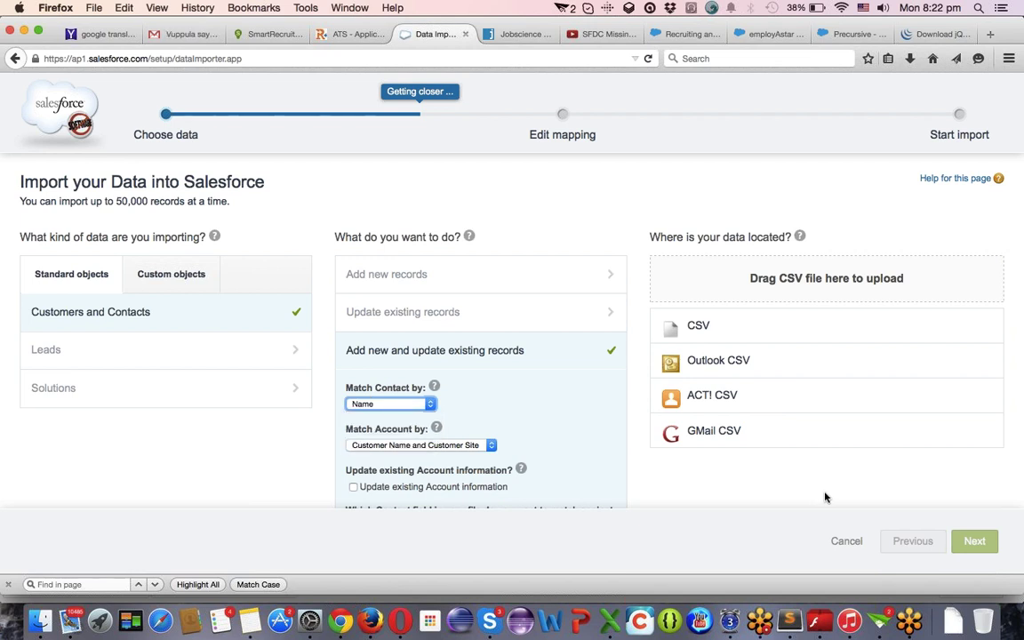
Choose CSV as the data source, select Account.csv as the upload file and continue to the field mapping.
{"action": "left_click", "coordinate": [838, 329]}
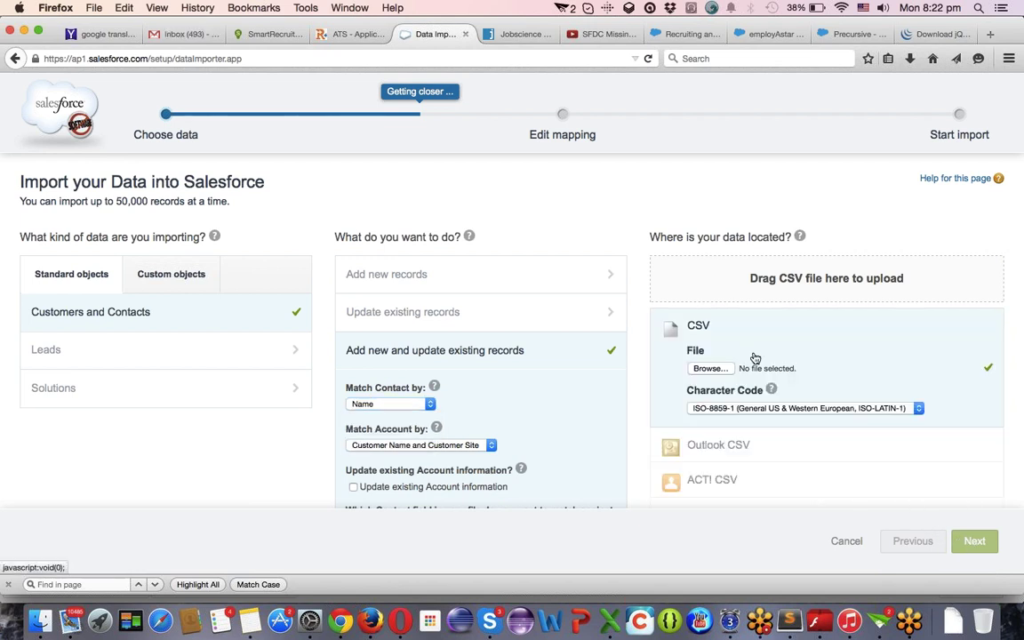
{"action": "left_click", "coordinate": [708, 368]}
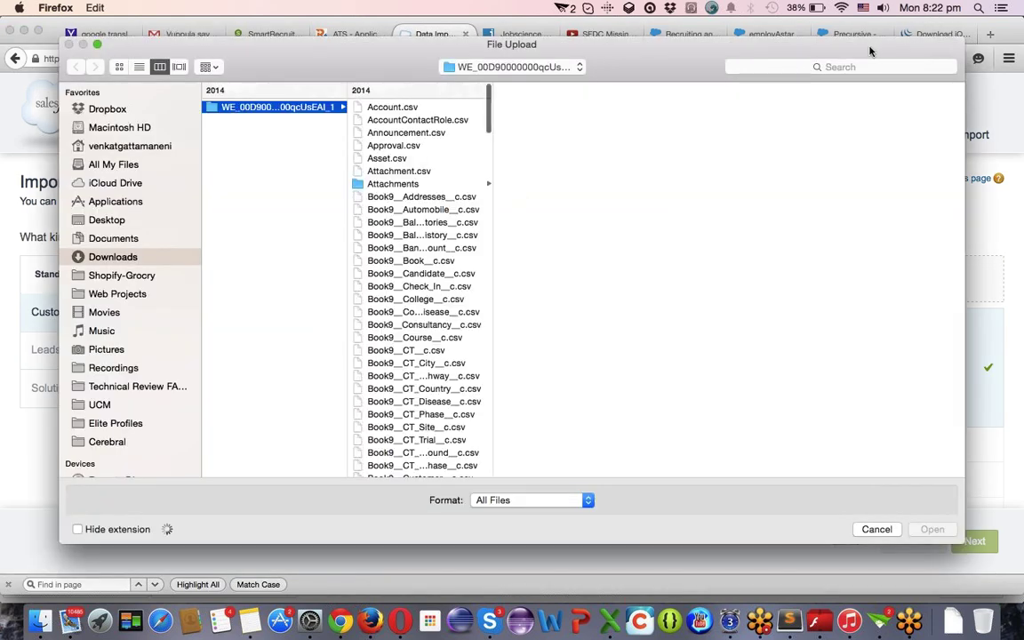
{"action": "left_click", "coordinate": [396, 107]}
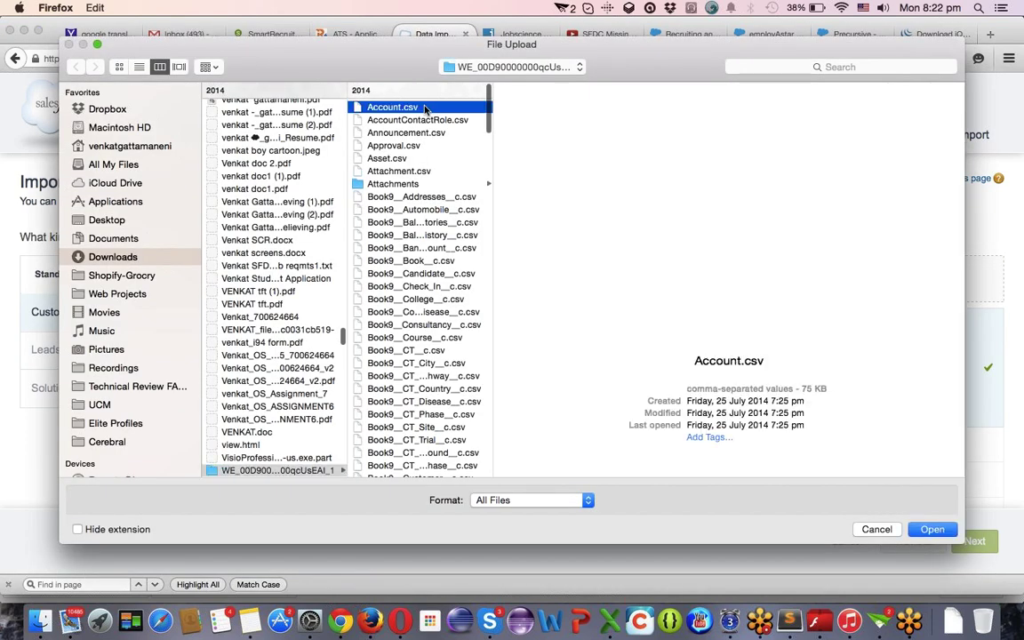
{"action": "double_click", "coordinate": [425, 108]}
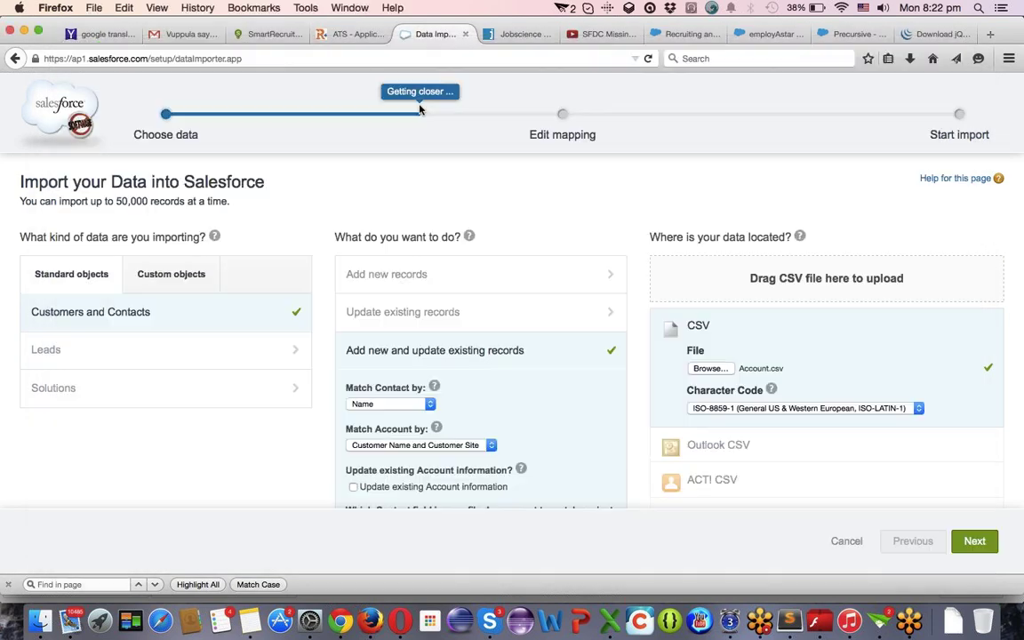
{"action": "left_click", "coordinate": [975, 541]}
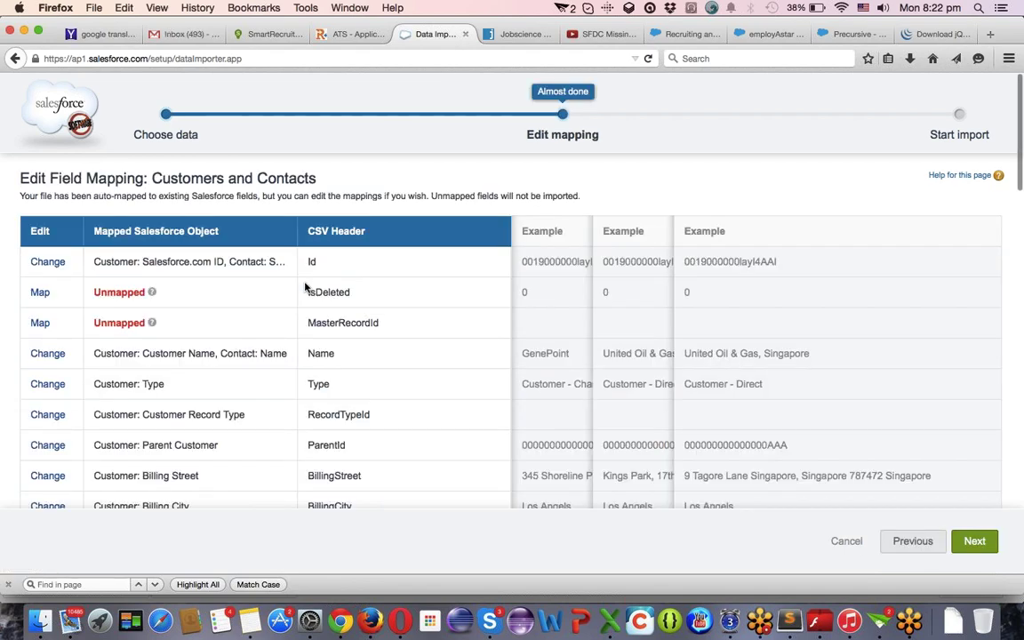
Accept the automatic field mapping and start the import, continuing to its Bulk Data Load Job page.
{"action": "left_click", "coordinate": [985, 542]}
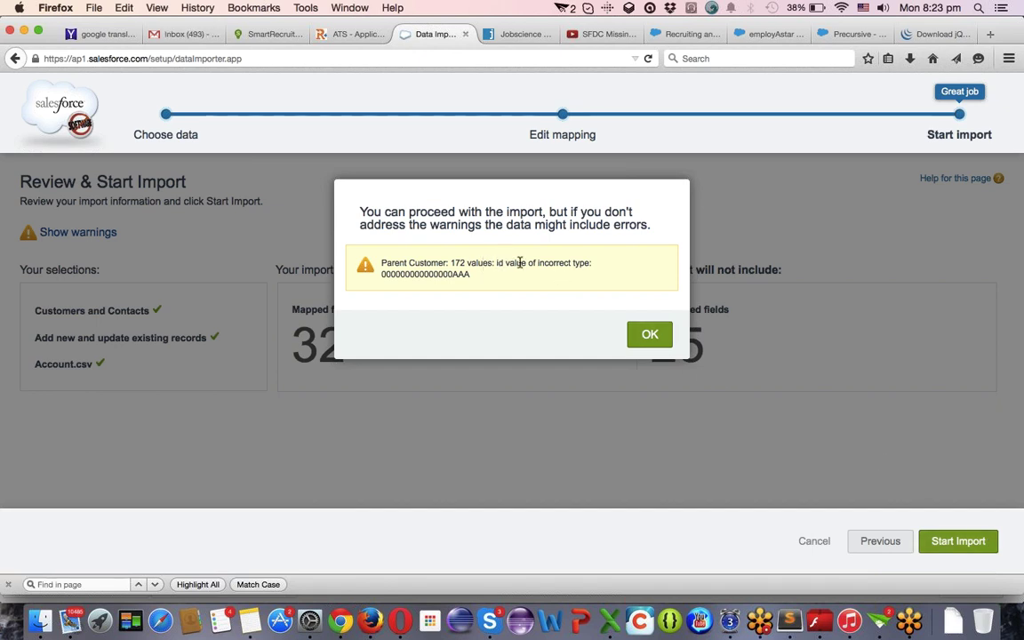
{"action": "left_click", "coordinate": [654, 336]}
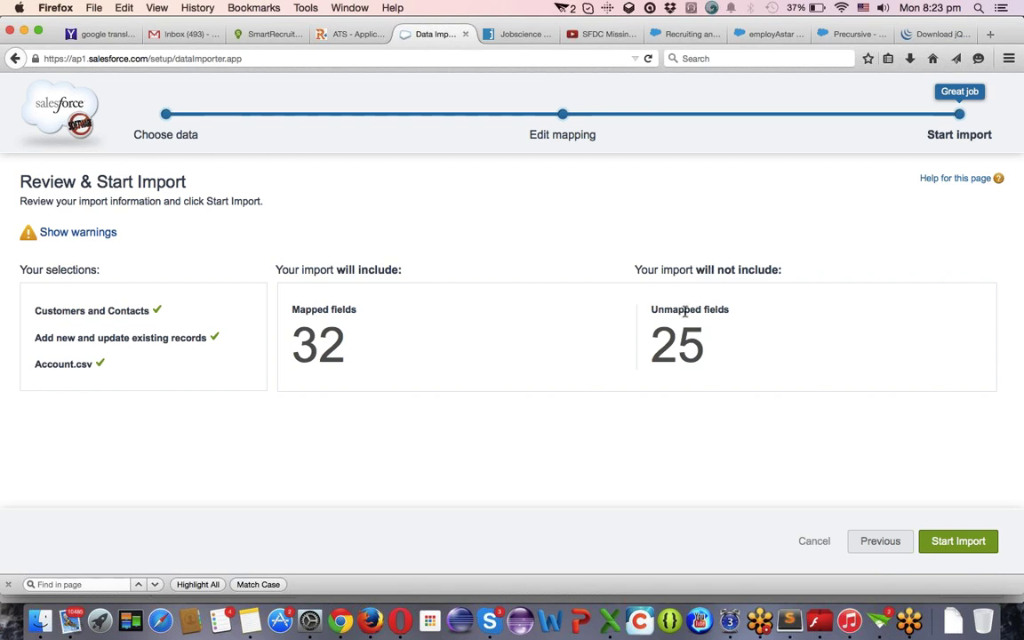
{"action": "left_click", "coordinate": [945, 547]}
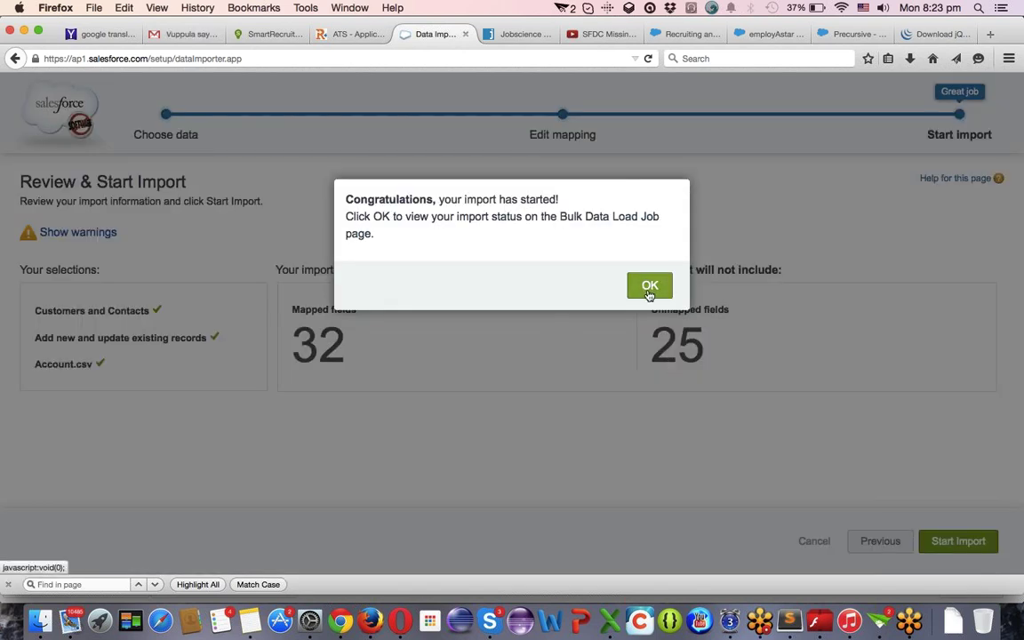
{"action": "left_click_drag", "start_coordinate": [649, 292], "coordinate": [635, 258]}
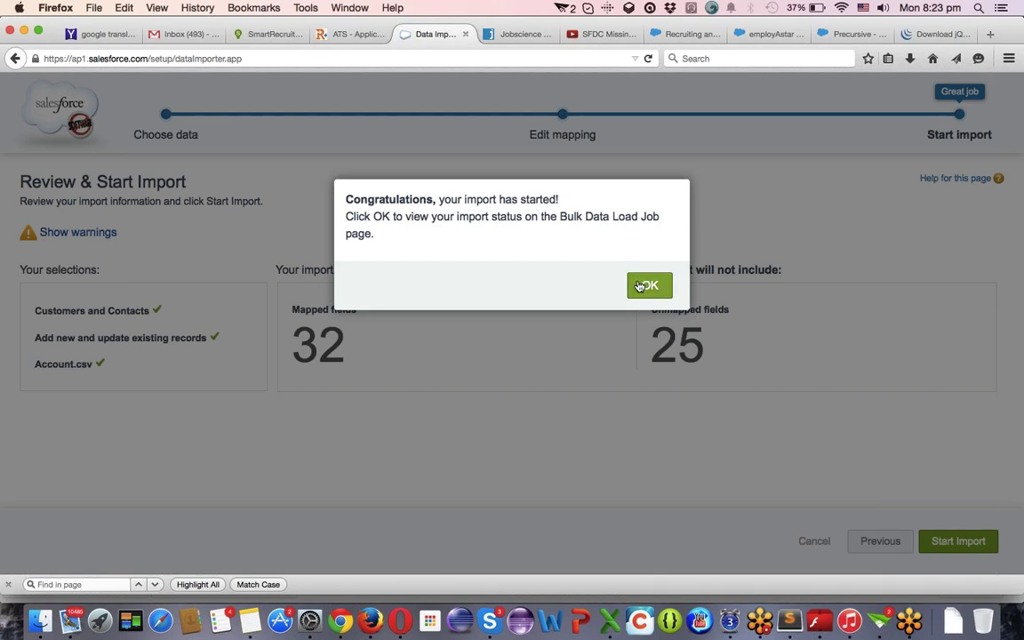
{"action": "left_click", "coordinate": [639, 286]}
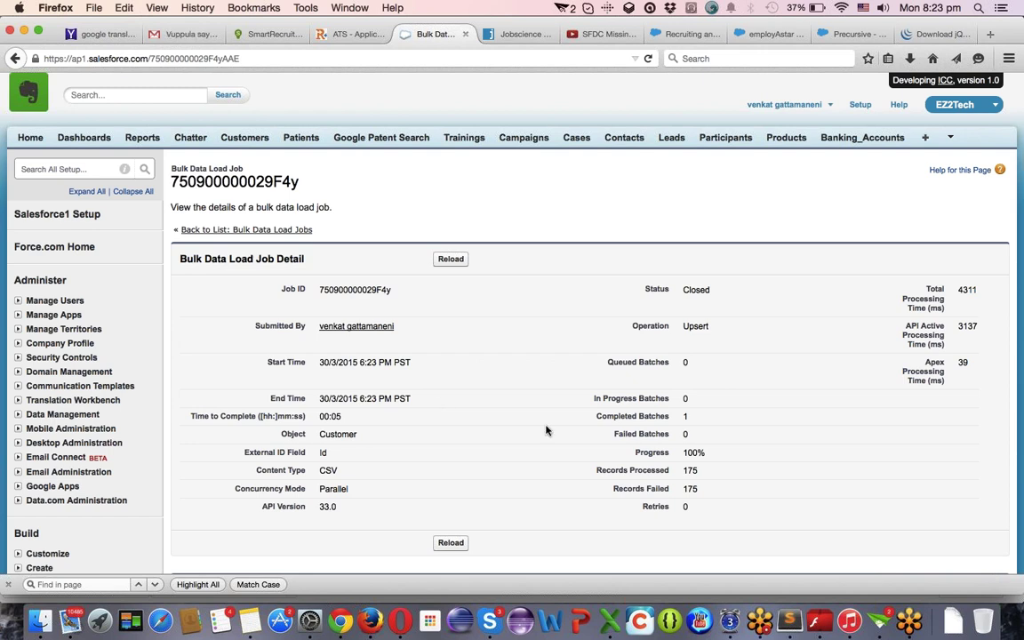
Reload the bulk data load job and examine its details and batch list for processed and failed records.
{"action": "left_click", "coordinate": [451, 258]}
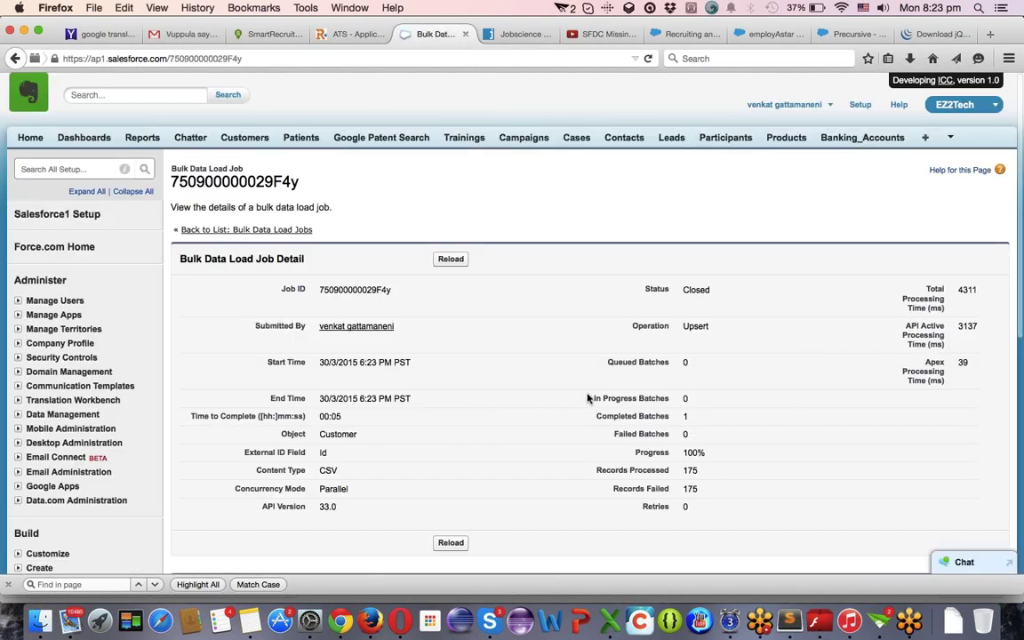
{"action": "scroll", "coordinate": [586, 398], "scroll_direction": "down", "scroll_amount": 1}
{"action": "scroll", "coordinate": [587, 398], "scroll_direction": "down", "scroll_amount": 5}
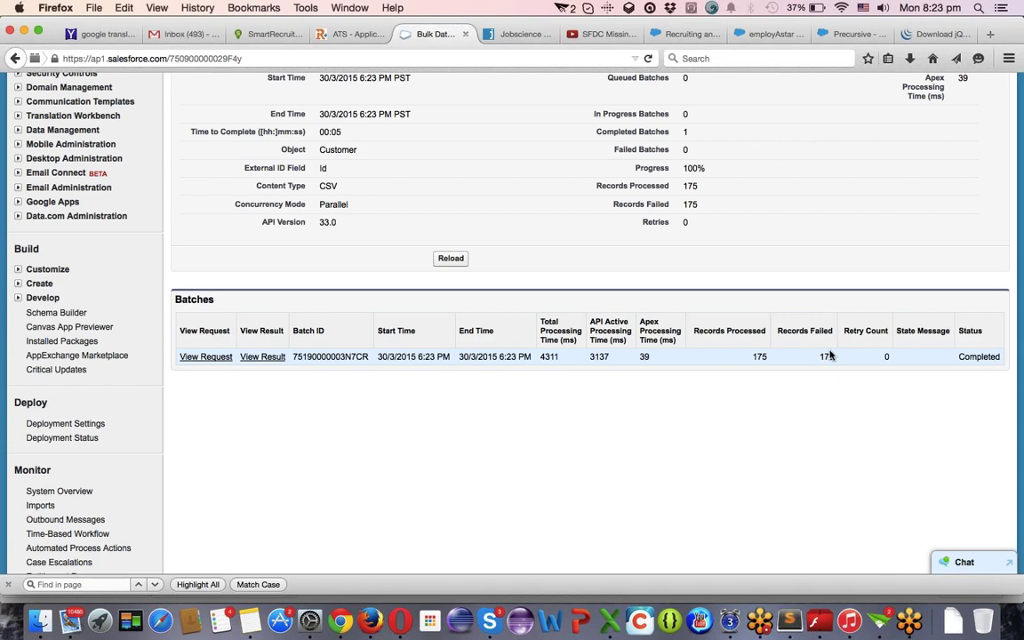
{"action": "scroll", "coordinate": [597, 326], "scroll_direction": "up", "scroll_amount": 5}
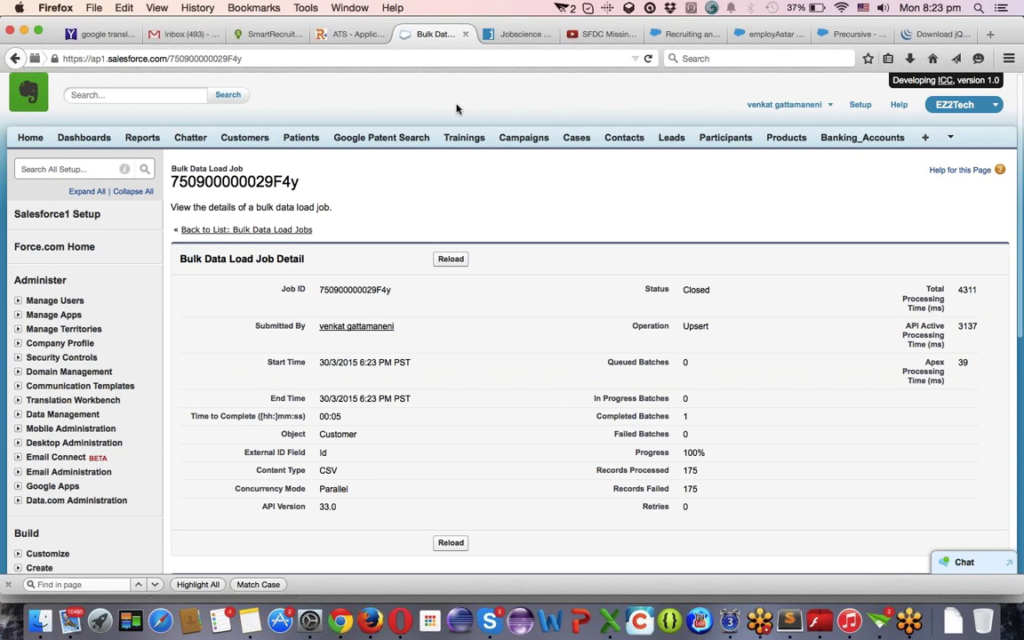
{"action": "scroll", "coordinate": [292, 107], "scroll_direction": "down", "scroll_amount": 7}
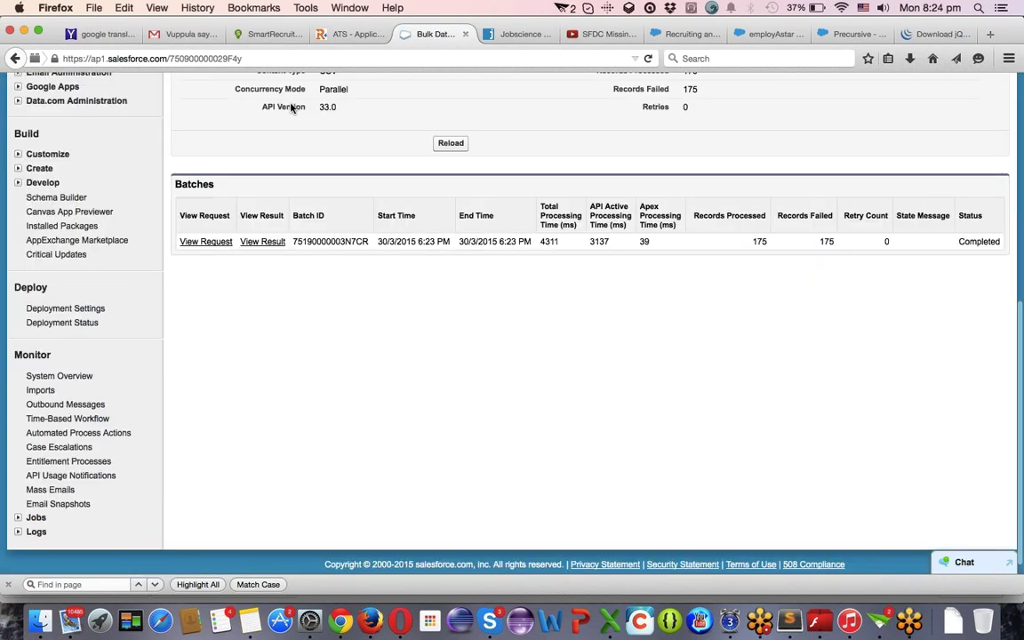
Open the completed batch's result file from the bulk data load job in Microsoft Excel.
{"action": "scroll", "coordinate": [291, 107], "scroll_direction": "down", "scroll_amount": 1}
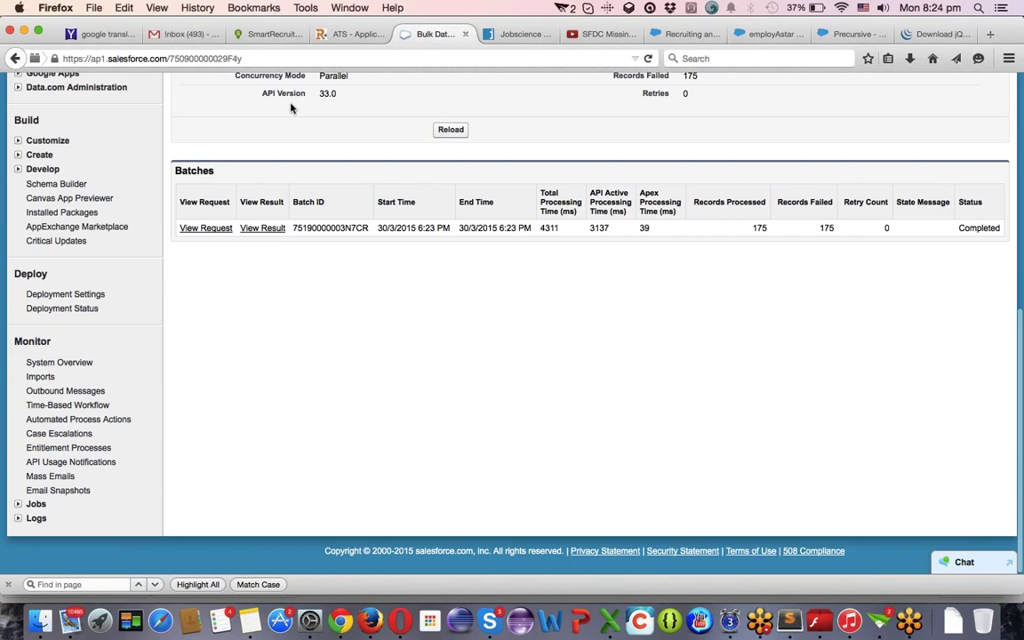
{"action": "scroll", "coordinate": [292, 107], "scroll_direction": "up", "scroll_amount": 5}
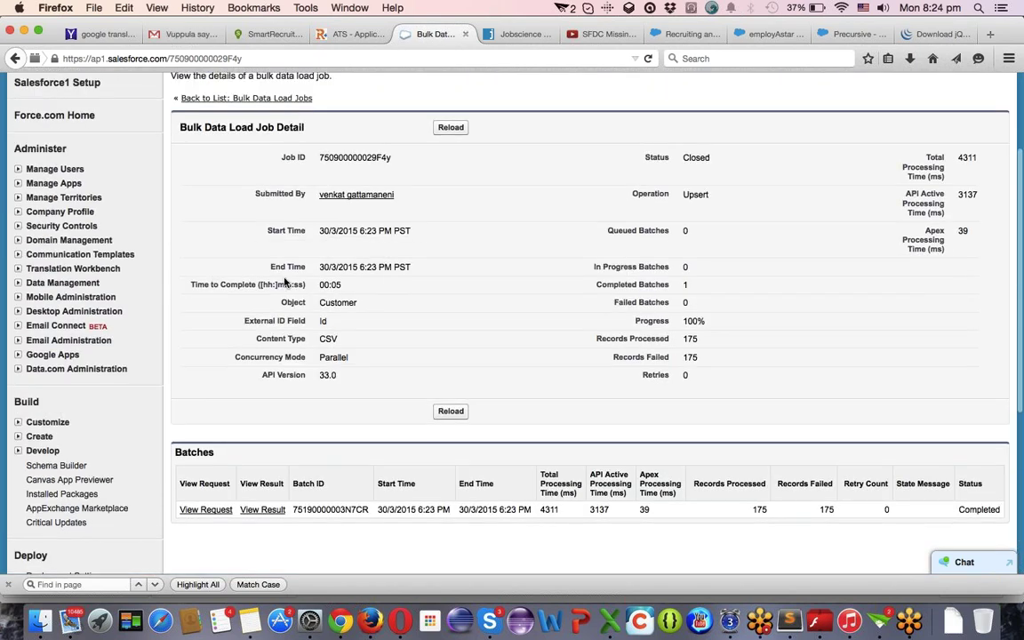
{"action": "left_click", "coordinate": [263, 513]}
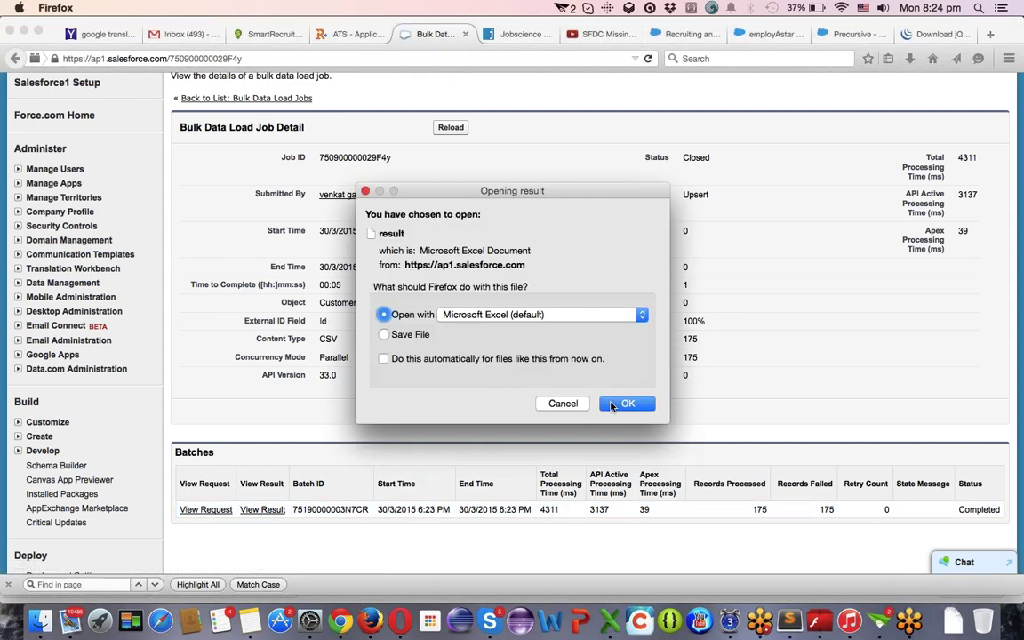
{"action": "left_click", "coordinate": [610, 407]}
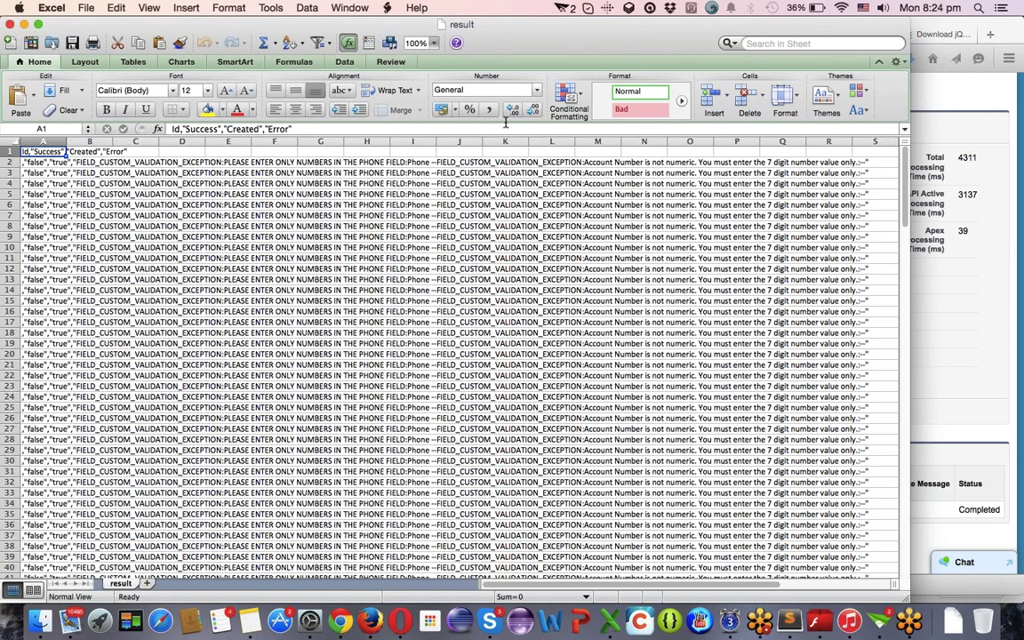
Widen column B of the result sheet and examine the error messages for the failed records through the last row.
{"action": "left_click", "coordinate": [93, 172]}
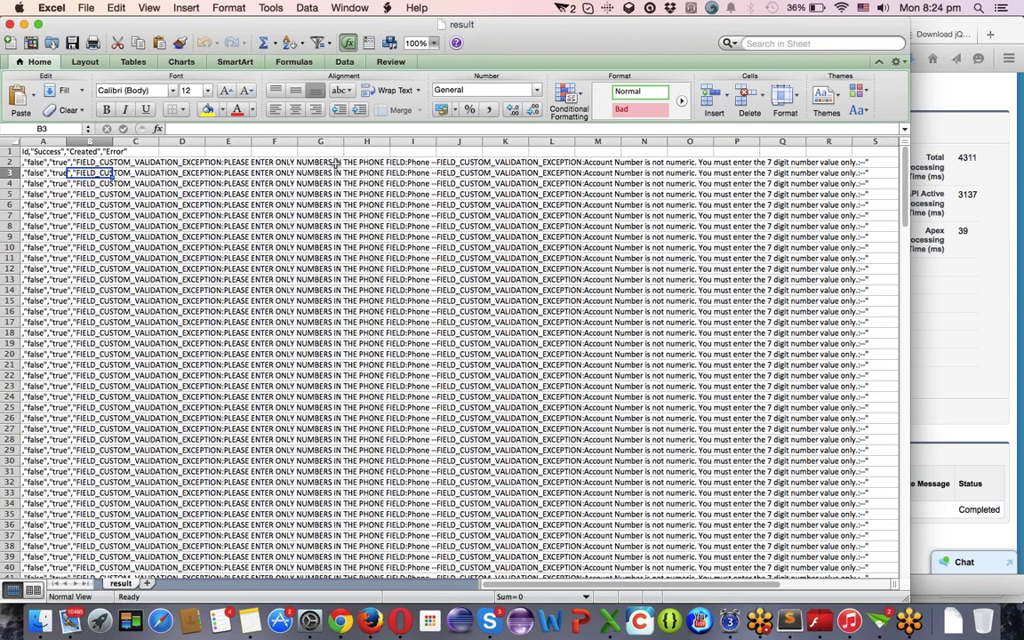
{"action": "left_click_drag", "start_coordinate": [115, 140], "coordinate": [397, 158]}
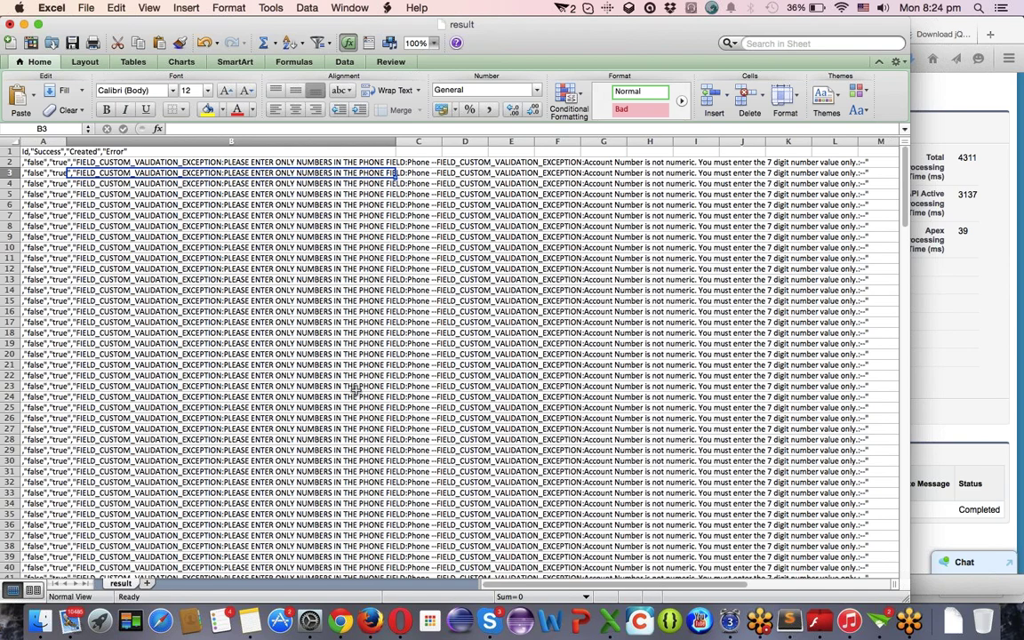
{"action": "scroll", "coordinate": [356, 388], "scroll_direction": "down", "scroll_amount": 15}
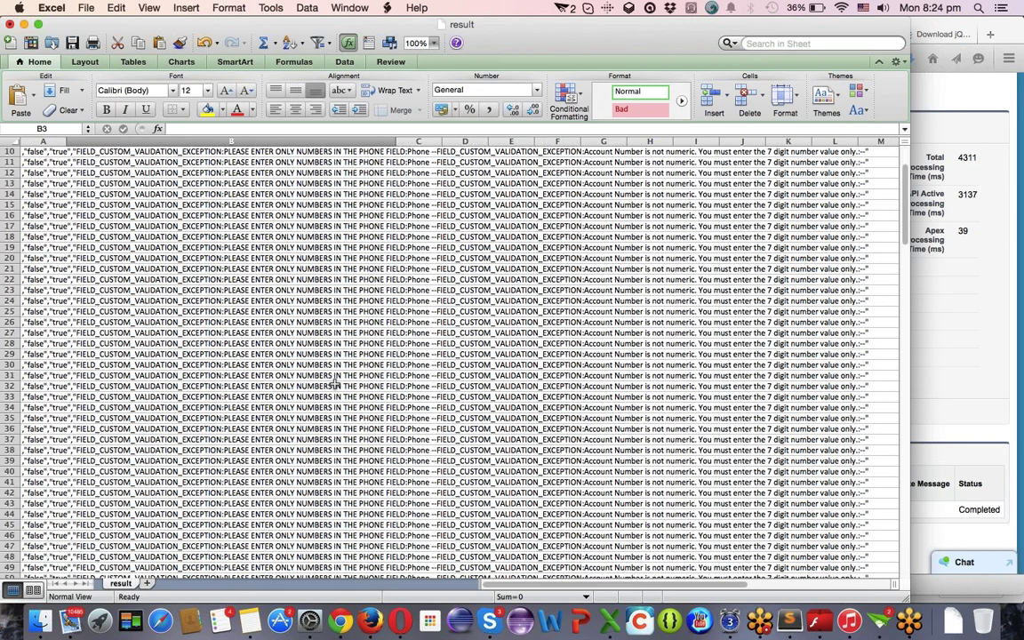
{"action": "scroll", "coordinate": [334, 382], "scroll_direction": "down", "scroll_amount": 15}
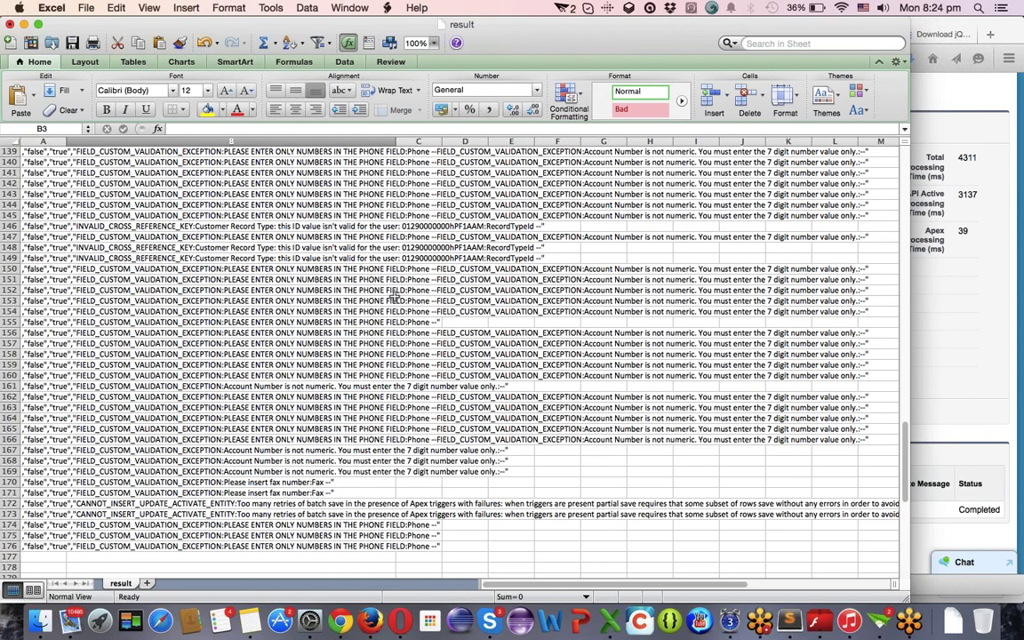
{"action": "scroll", "coordinate": [394, 296], "scroll_direction": "up", "scroll_amount": 15}
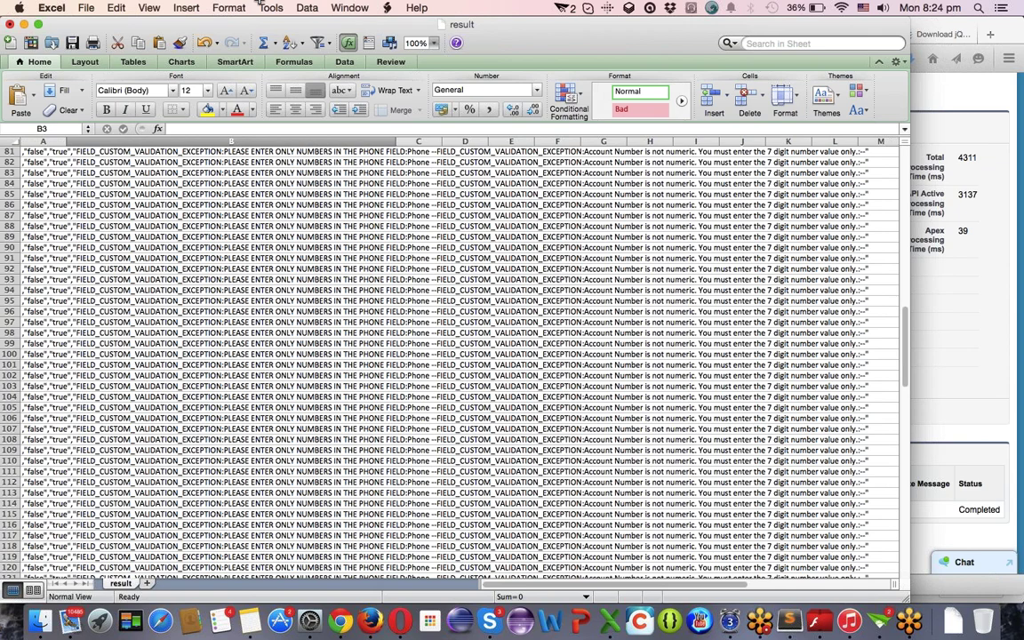
Close the result workbook without saving its changes.
{"action": "left_click", "coordinate": [9, 24]}
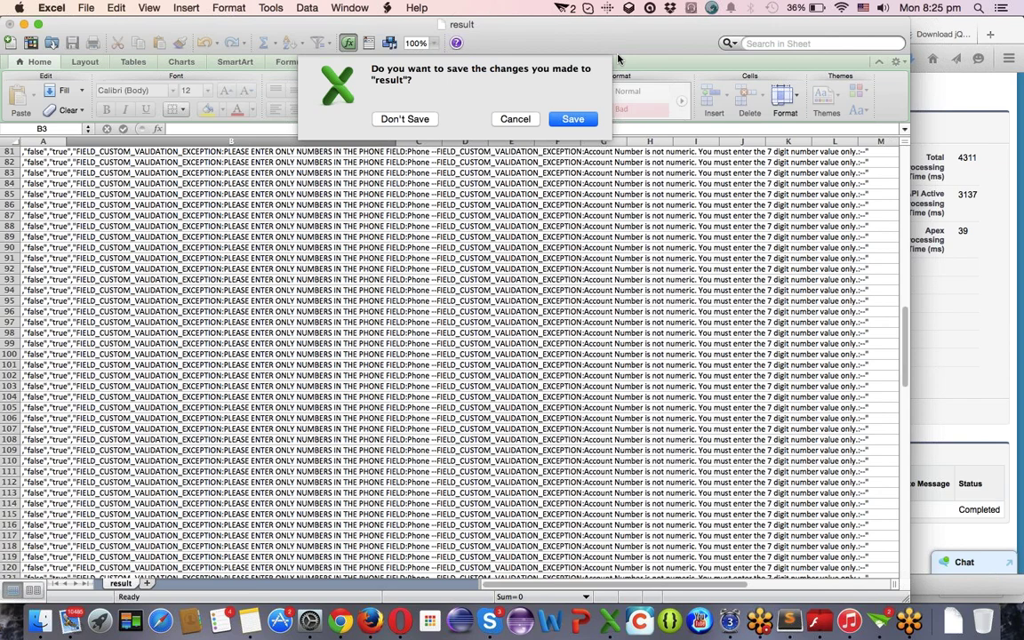
{"action": "left_click", "coordinate": [506, 119]}
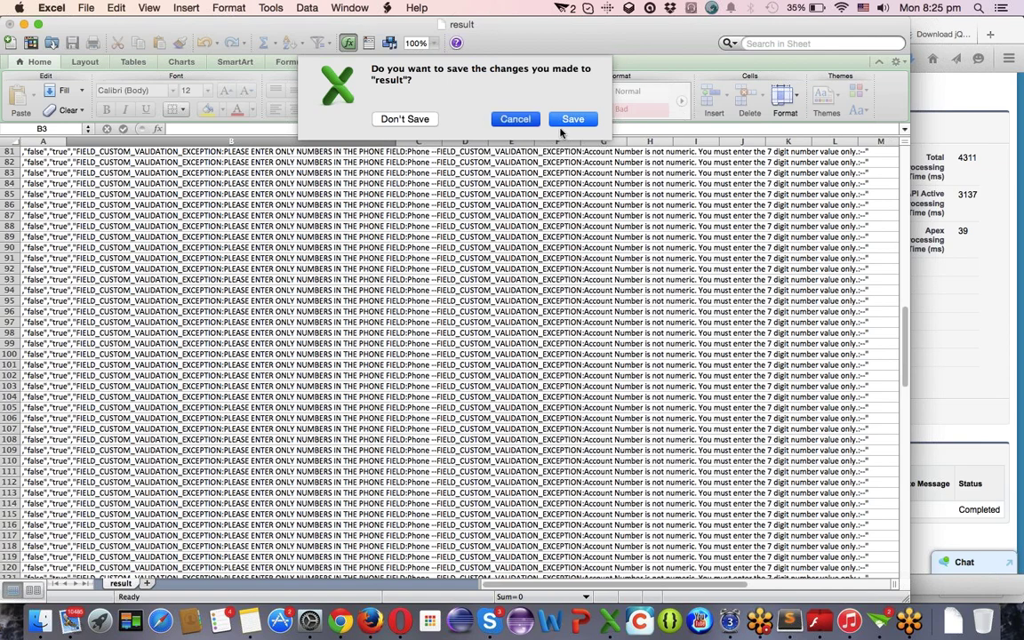
{"action": "left_click", "coordinate": [11, 24]}
{"action": "left_click", "coordinate": [393, 119]}
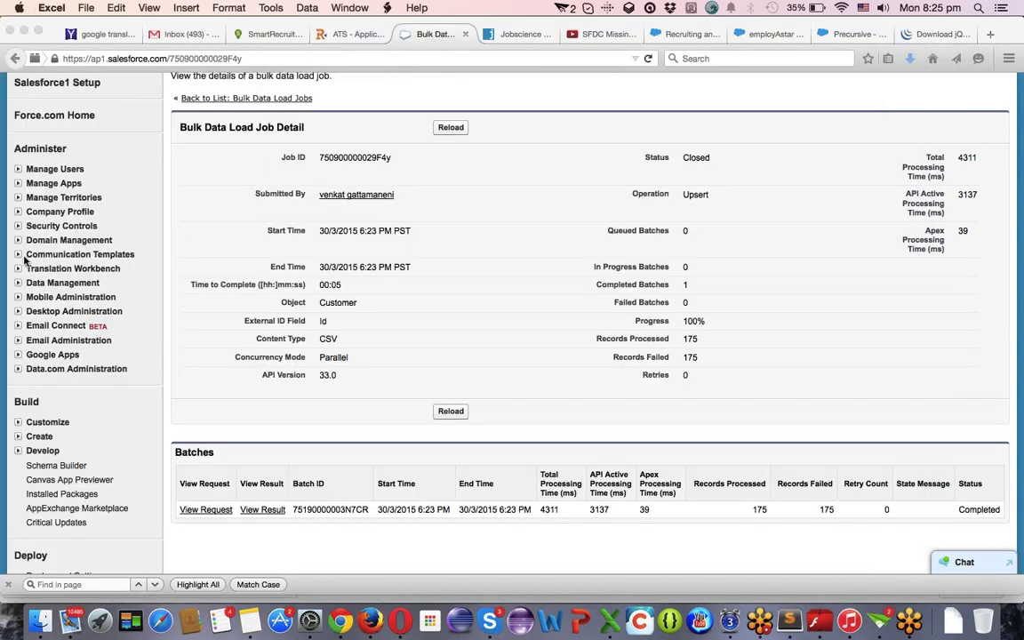
Open the Data Loader setup page under Data Management and check the ApexDataLoader.exe download offer, dismissing it without downloading.
{"action": "scroll", "coordinate": [25, 260], "scroll_direction": "down", "scroll_amount": 5}
{"action": "scroll", "coordinate": [25, 260], "scroll_direction": "up", "scroll_amount": 5}
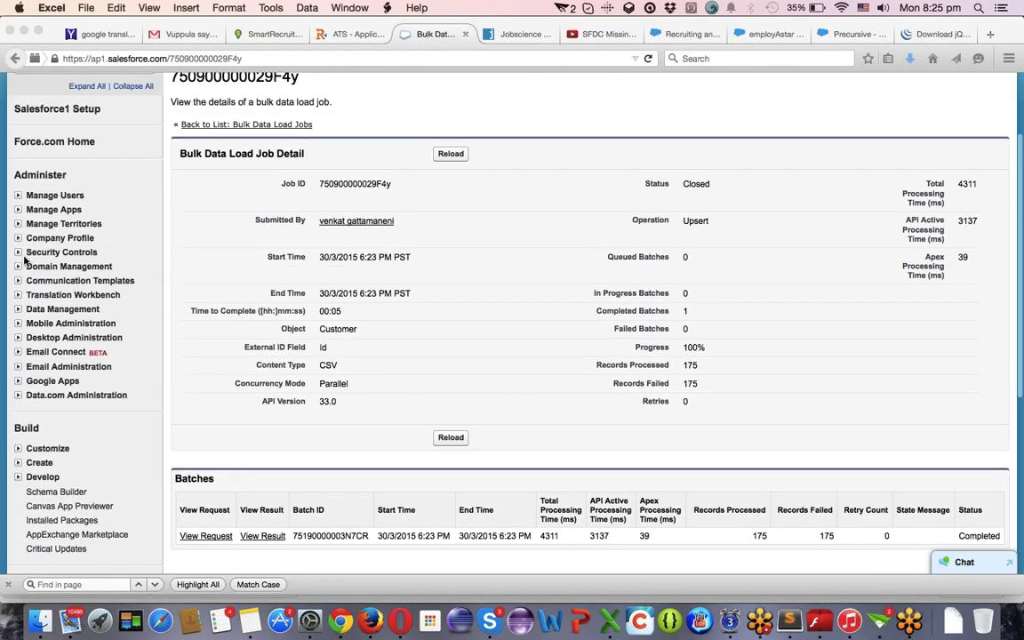
{"action": "scroll", "coordinate": [25, 259], "scroll_direction": "down", "scroll_amount": 5}
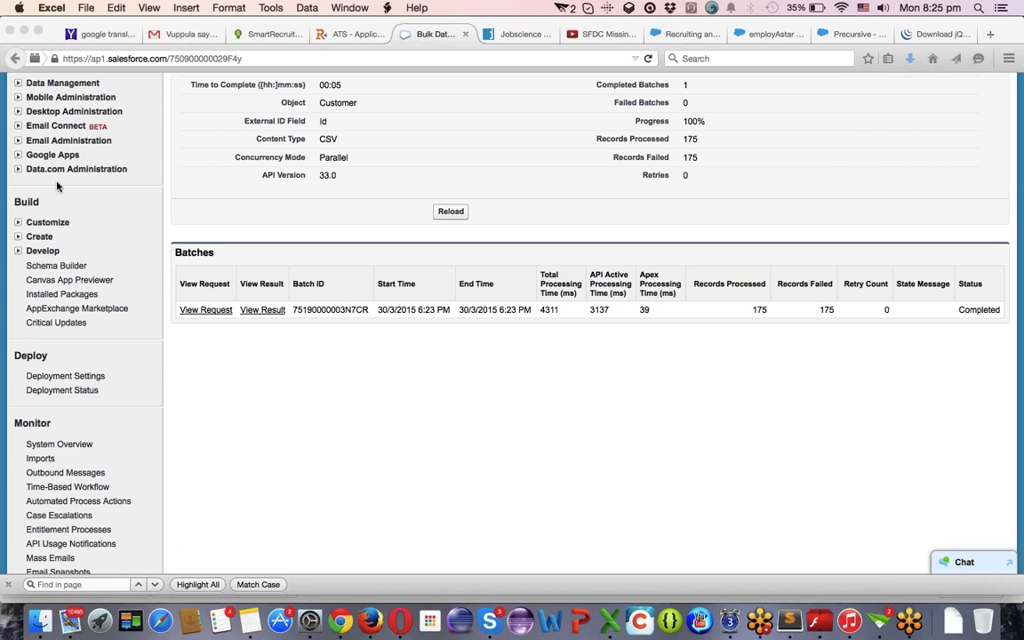
{"action": "scroll", "coordinate": [56, 185], "scroll_direction": "up", "scroll_amount": 3}
{"action": "left_click", "coordinate": [18, 186]}
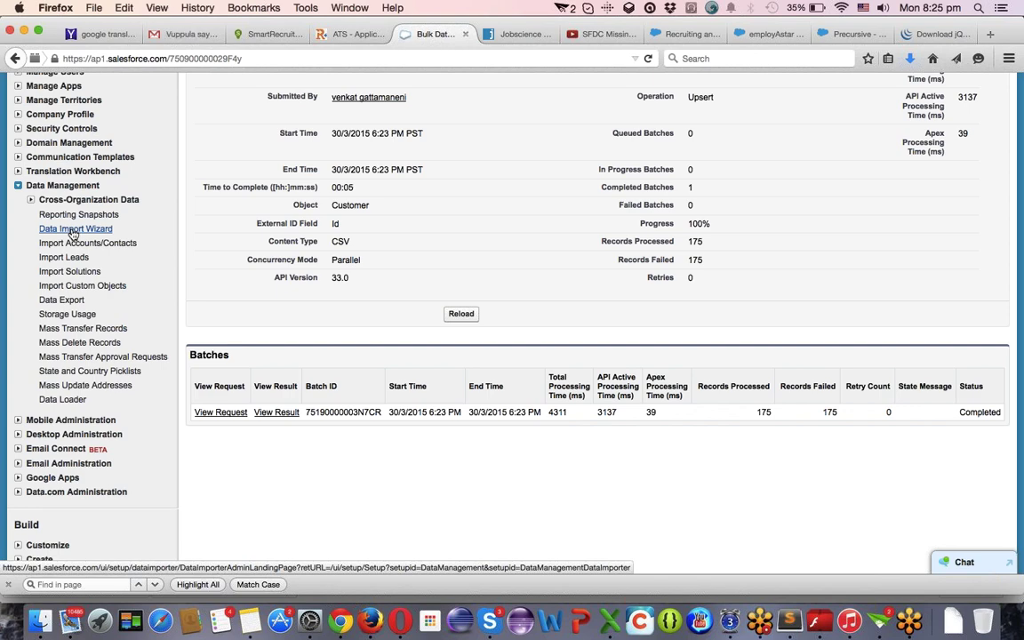
{"action": "scroll", "coordinate": [73, 233], "scroll_direction": "down", "scroll_amount": 2}
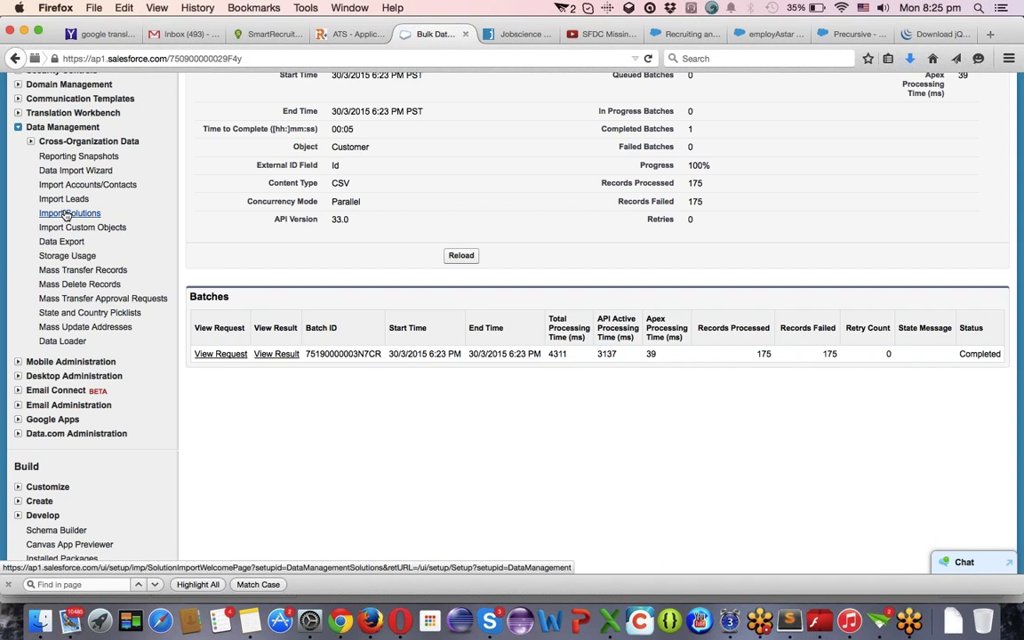
{"action": "left_click", "coordinate": [47, 344]}
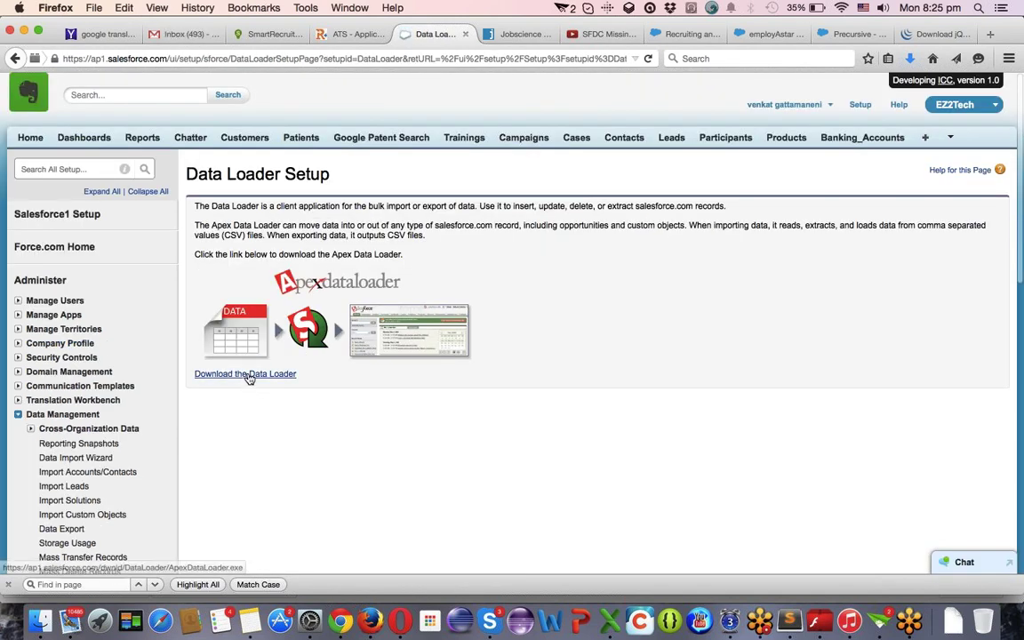
{"action": "left_click", "coordinate": [250, 376]}
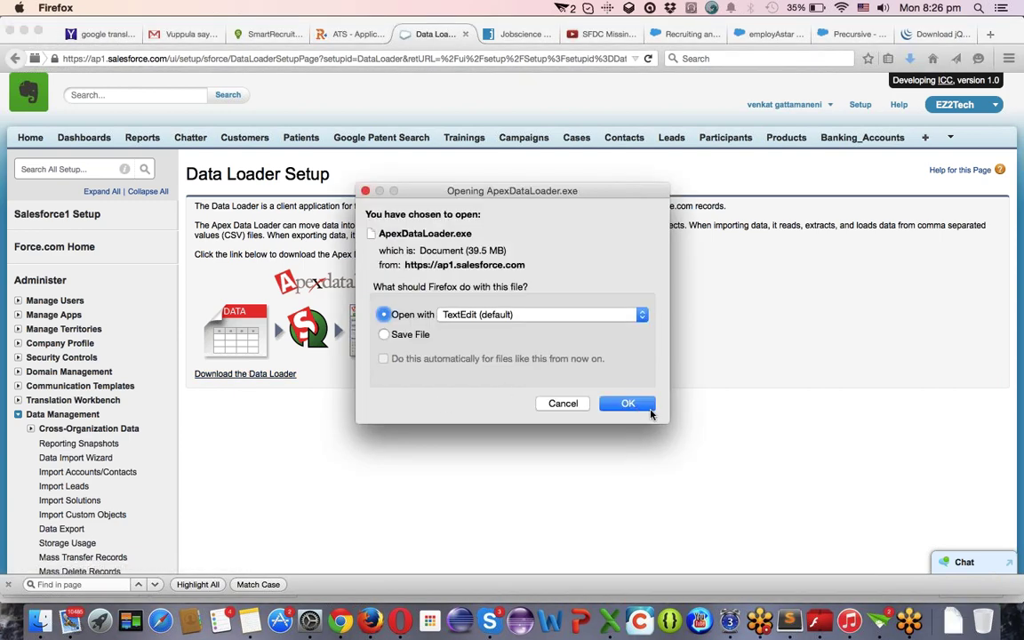
{"action": "left_click", "coordinate": [365, 191]}
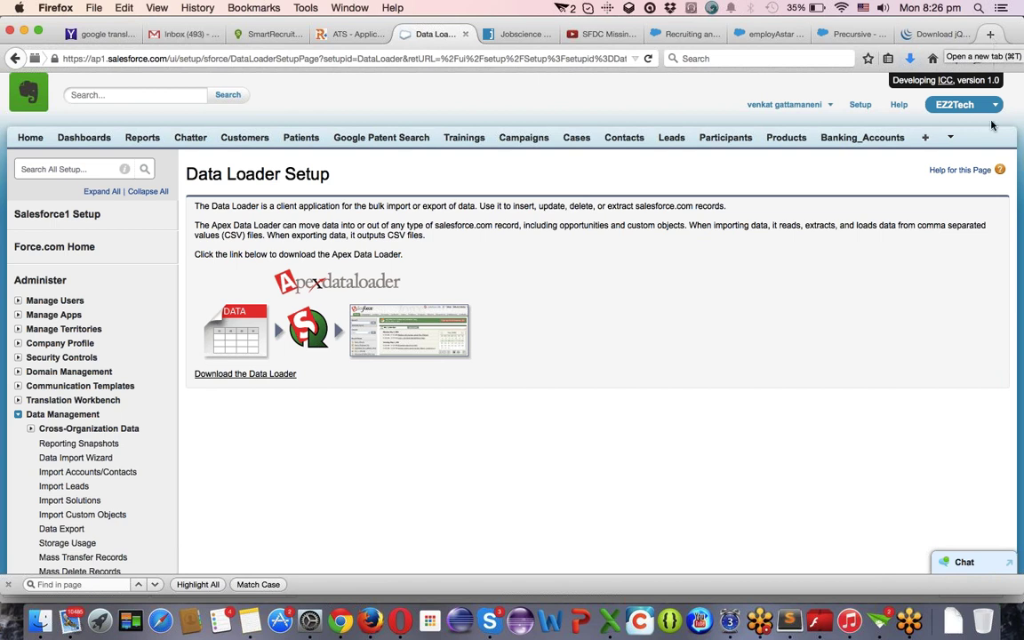
Find and launch LexiLoader_v25 with a Spotlight search, and start an Insert operation up to its Salesforce login stage.
{"action": "left_click", "coordinate": [980, 9]}
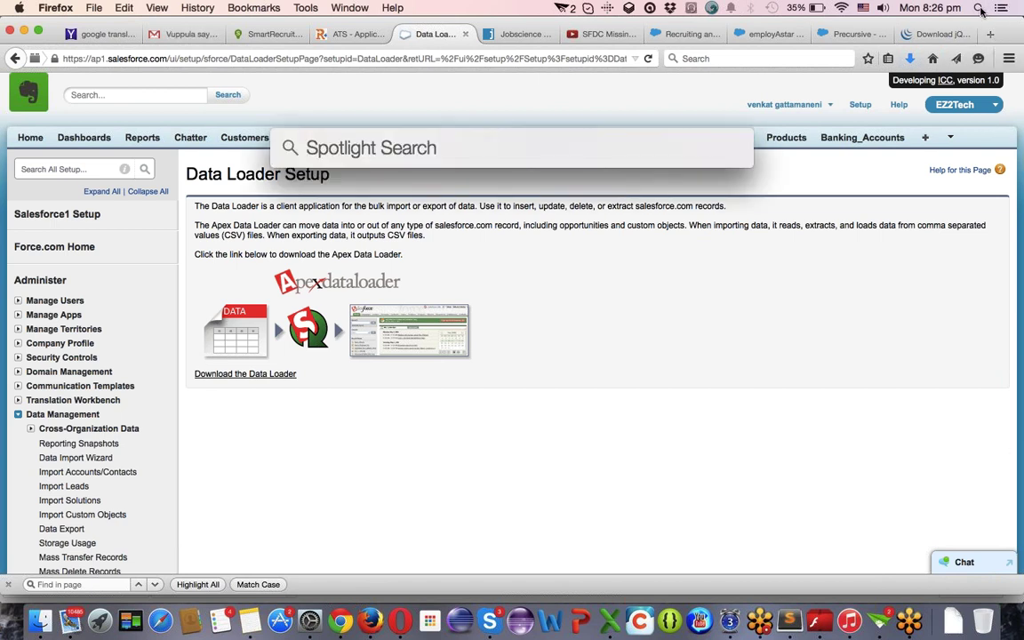
{"action": "type", "text": "lexi"}
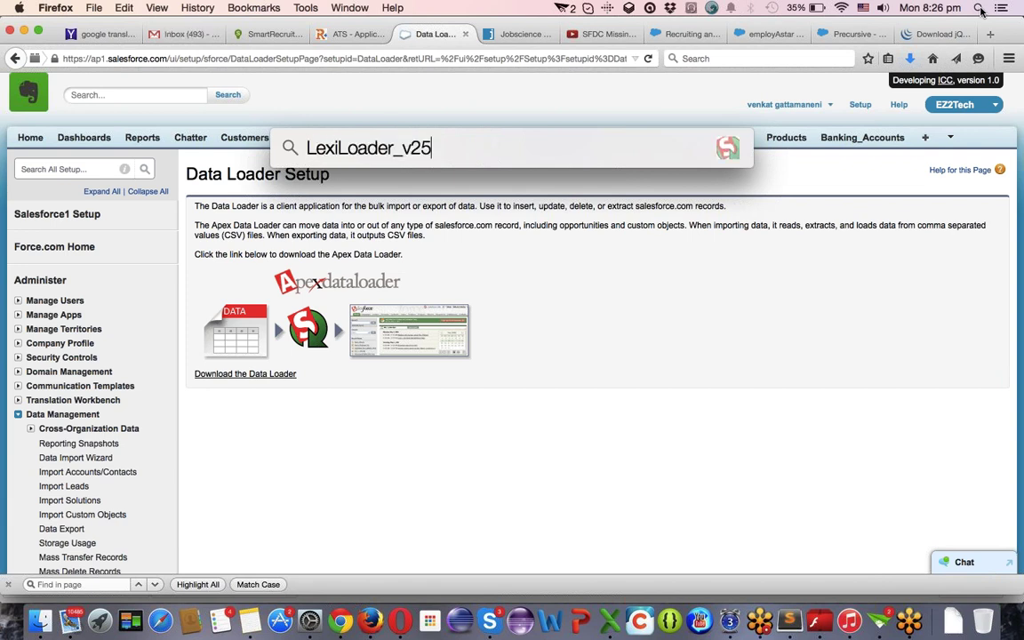
{"action": "key", "text": "Return"}
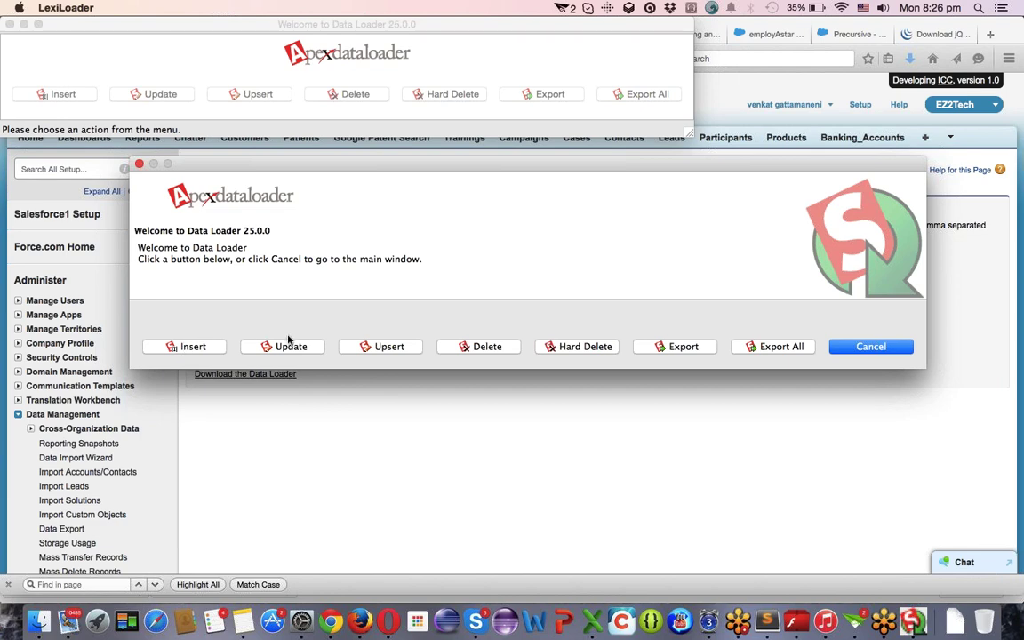
{"action": "left_click", "coordinate": [177, 349]}
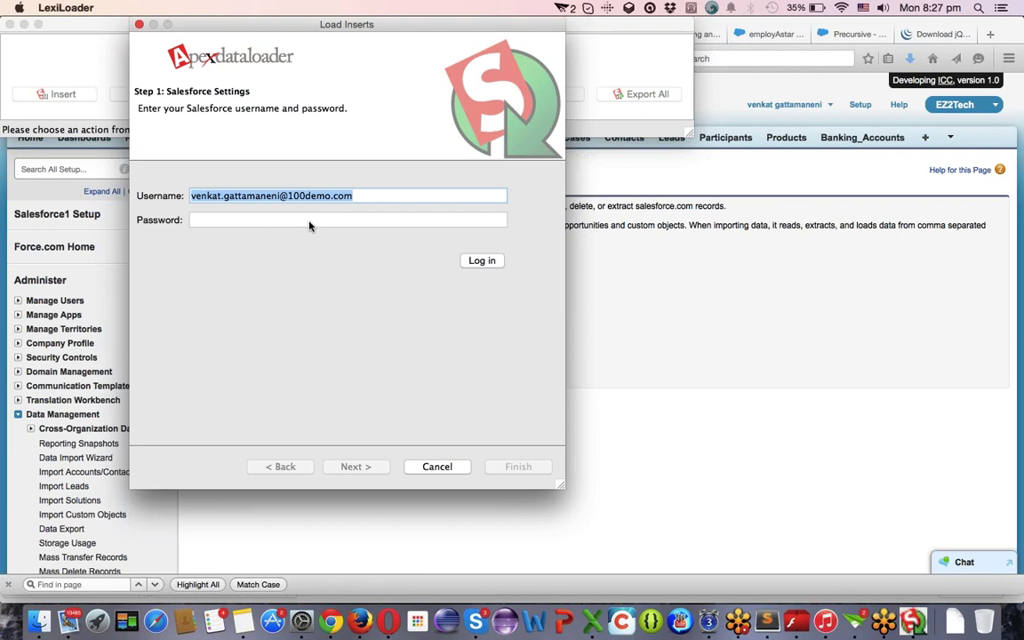
Switch to Gmail, search the mail for "token" and open the sandbox security token confirmation message from Salesforce.
{"action": "left_click", "coordinate": [816, 191]}
{"action": "left_click", "coordinate": [811, 106]}
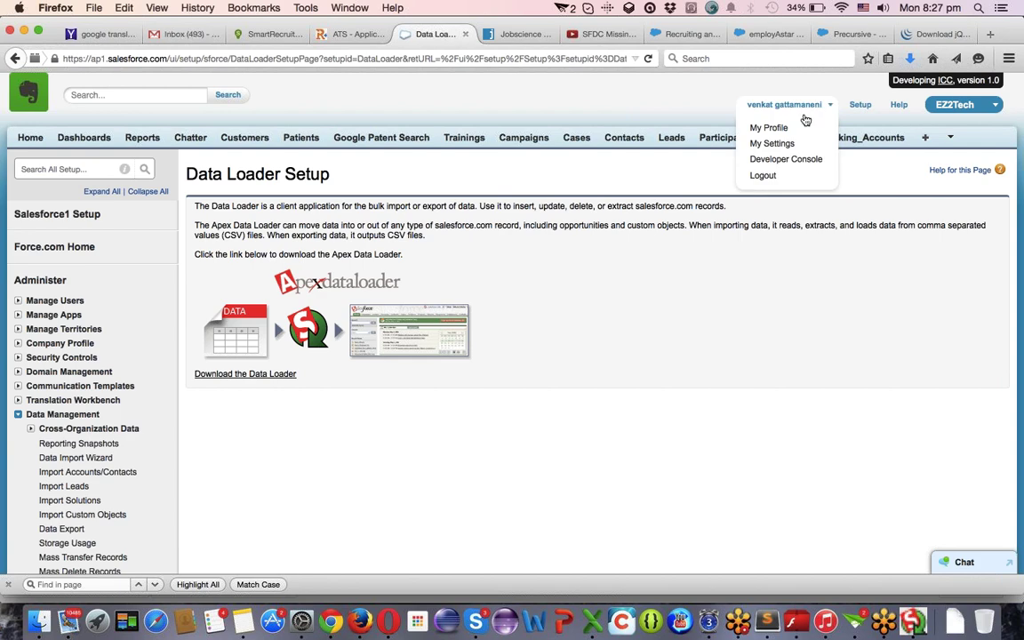
{"action": "left_click", "coordinate": [178, 35]}
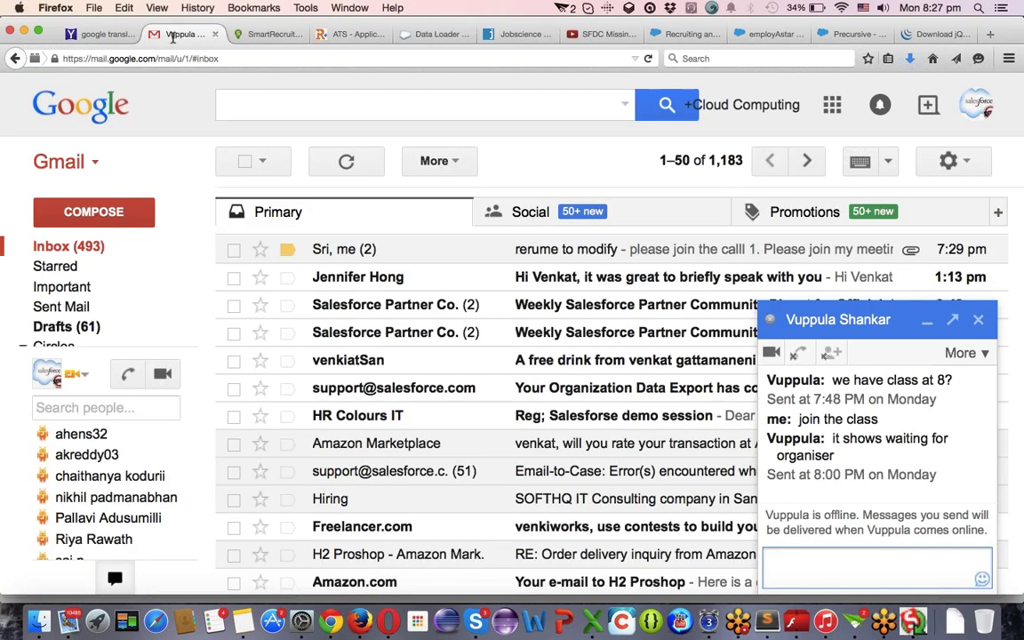
{"action": "left_click", "coordinate": [359, 111]}
{"action": "type", "text": "token"}
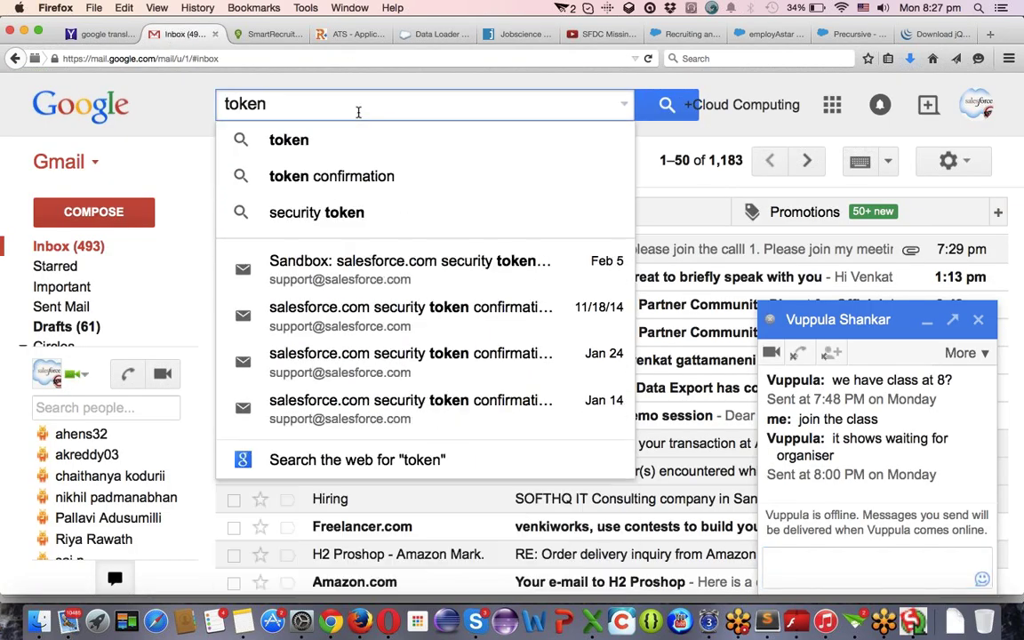
{"action": "key", "text": "Return"}
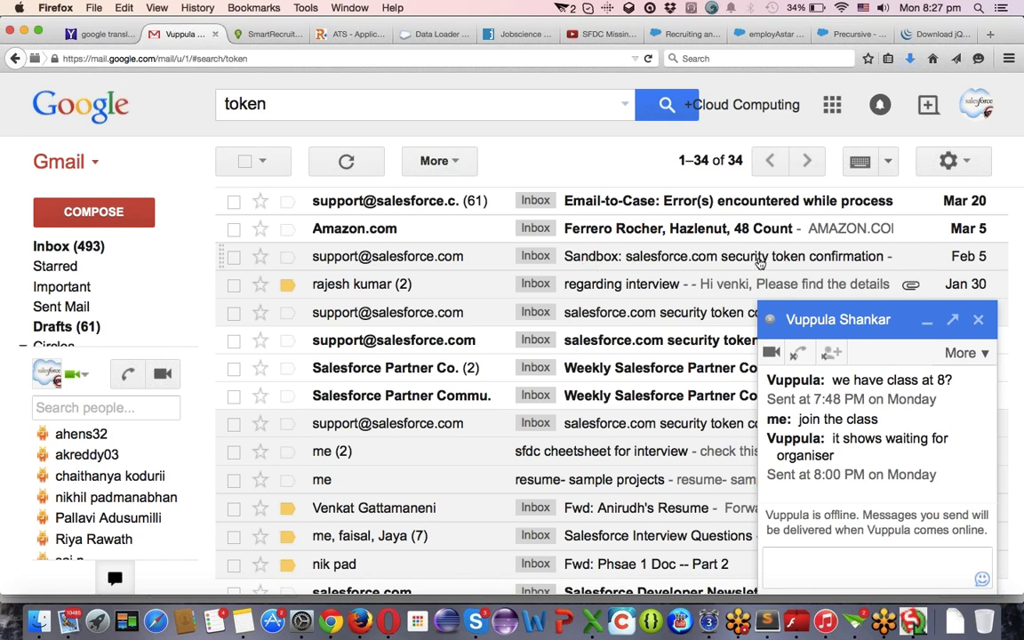
{"action": "left_click", "coordinate": [760, 261]}
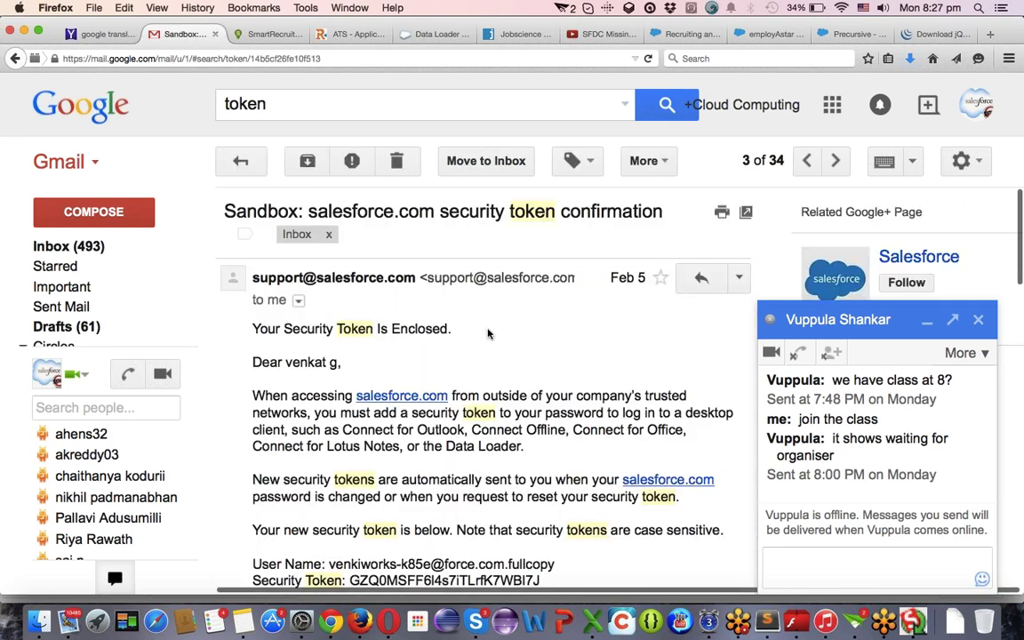
Locate and highlight the user name and the security token in the message.
{"action": "scroll", "coordinate": [487, 333], "scroll_direction": "down", "scroll_amount": 5}
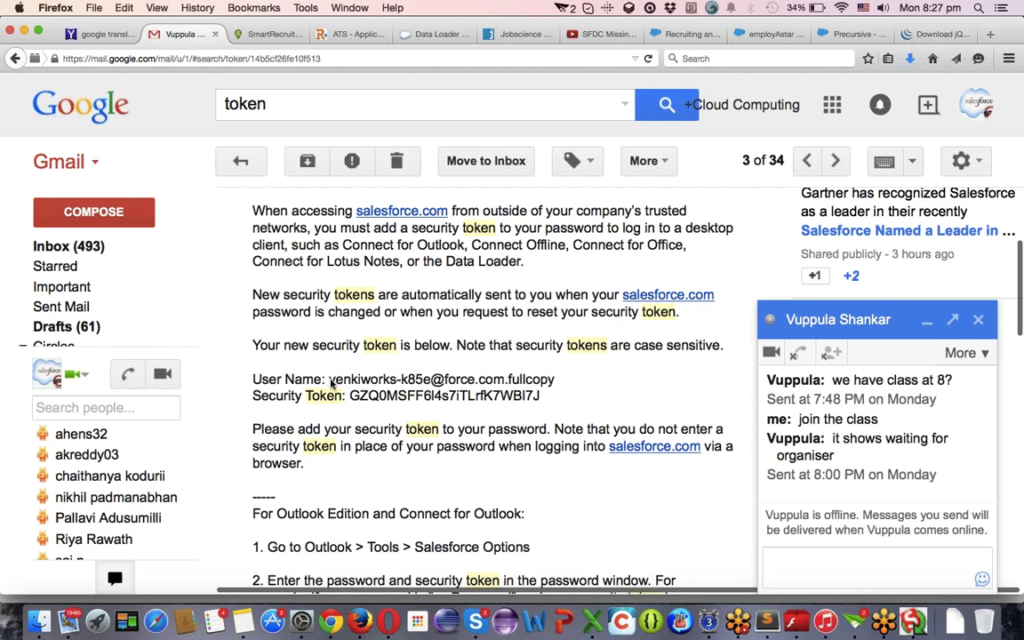
{"action": "left_click_drag", "start_coordinate": [329, 378], "coordinate": [554, 382]}
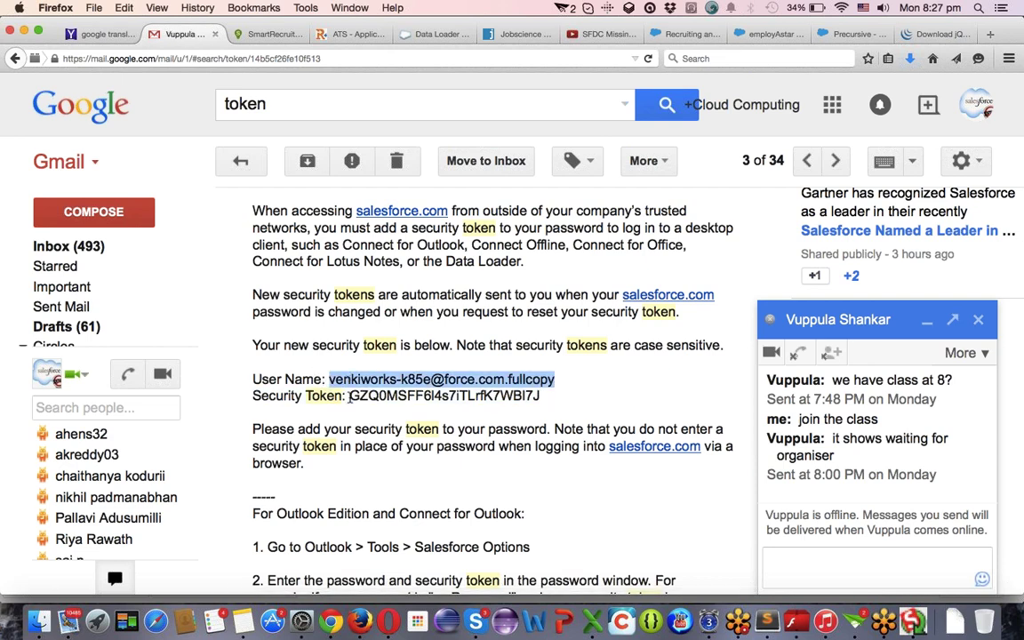
{"action": "double_click", "coordinate": [385, 397]}
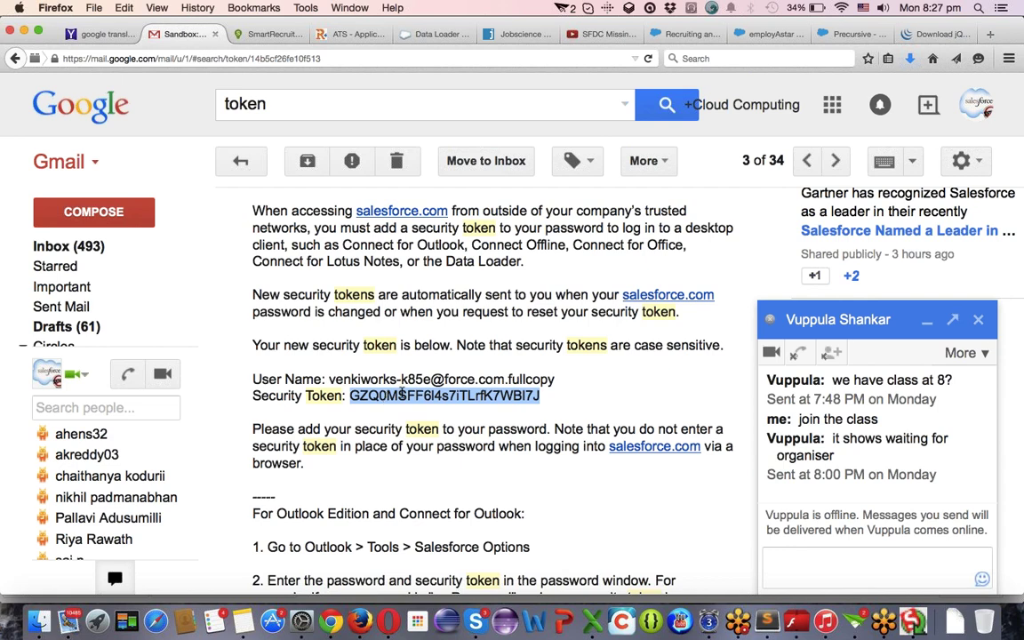
Return to Salesforce, open My Settings in a new tab and go to the personal Reset My Security Token page.
{"action": "left_click", "coordinate": [431, 38]}
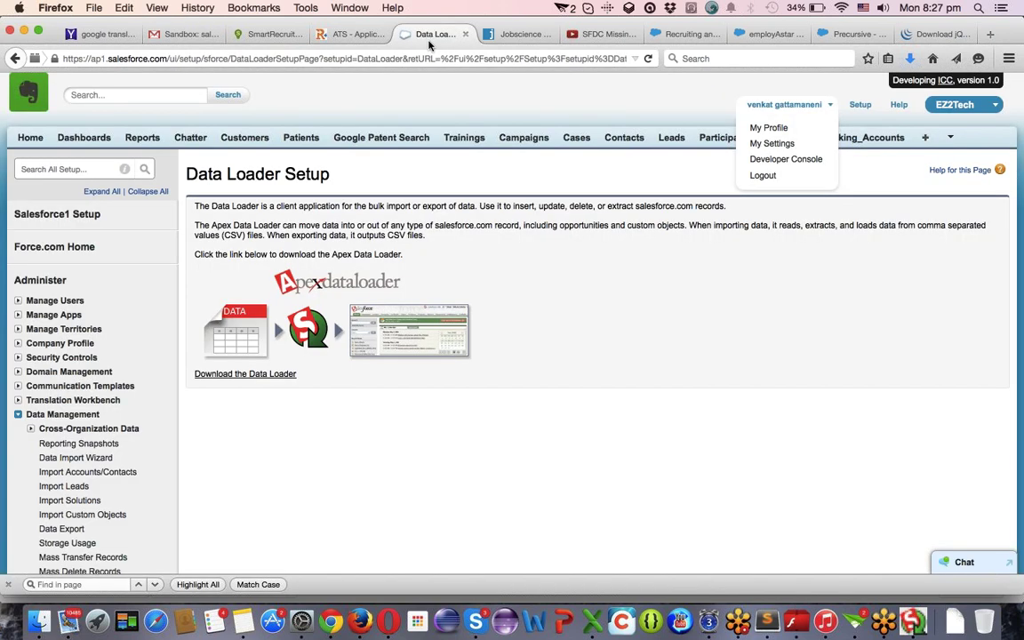
{"action": "left_click", "coordinate": [771, 143], "text": "super"}
{"action": "left_click", "coordinate": [473, 35]}
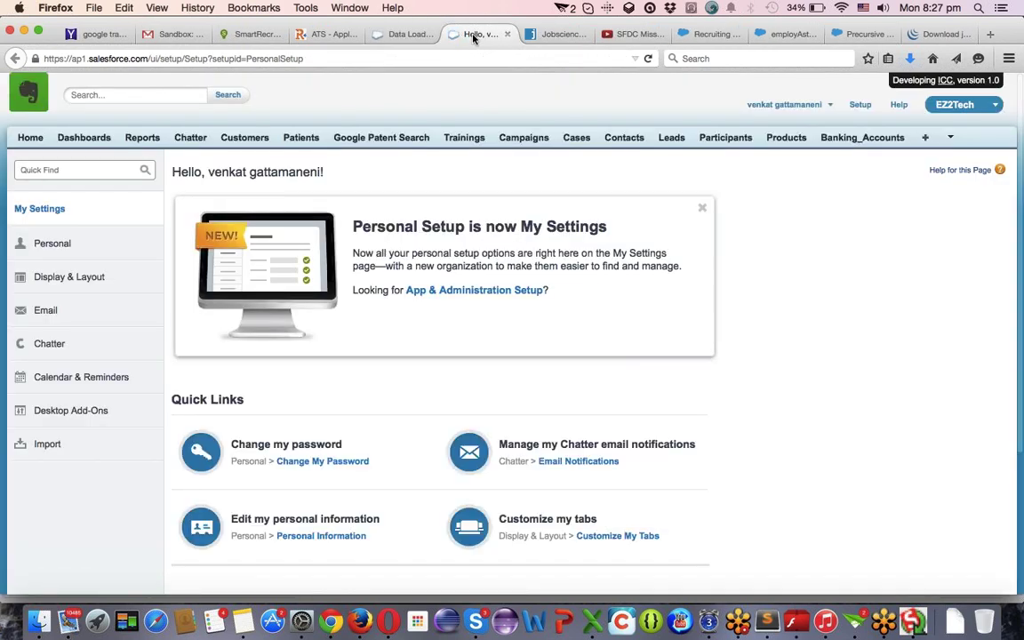
{"action": "left_click", "coordinate": [60, 247]}
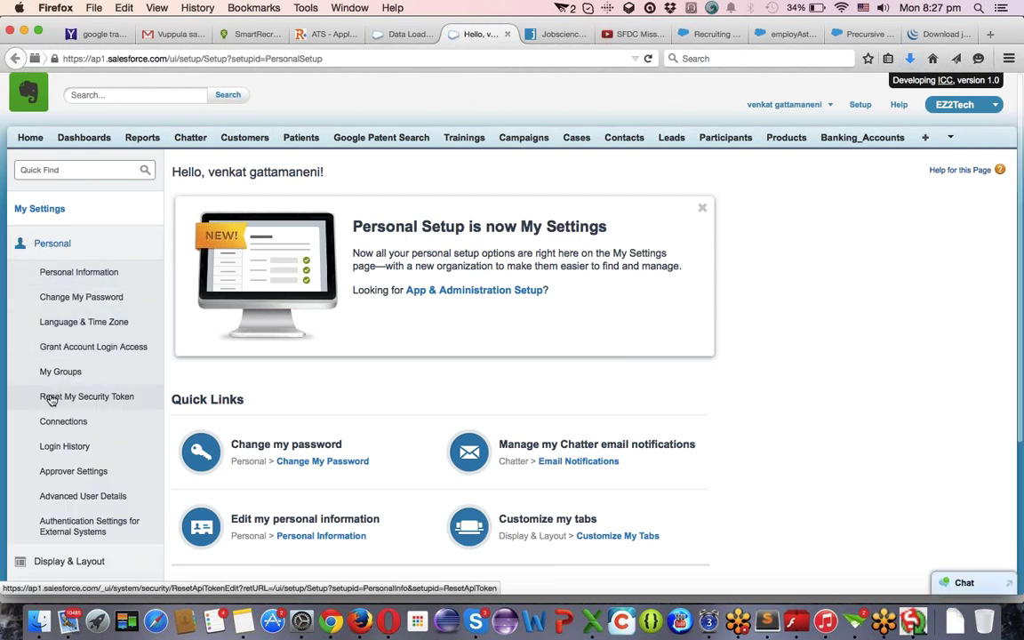
{"action": "left_click", "coordinate": [95, 398]}
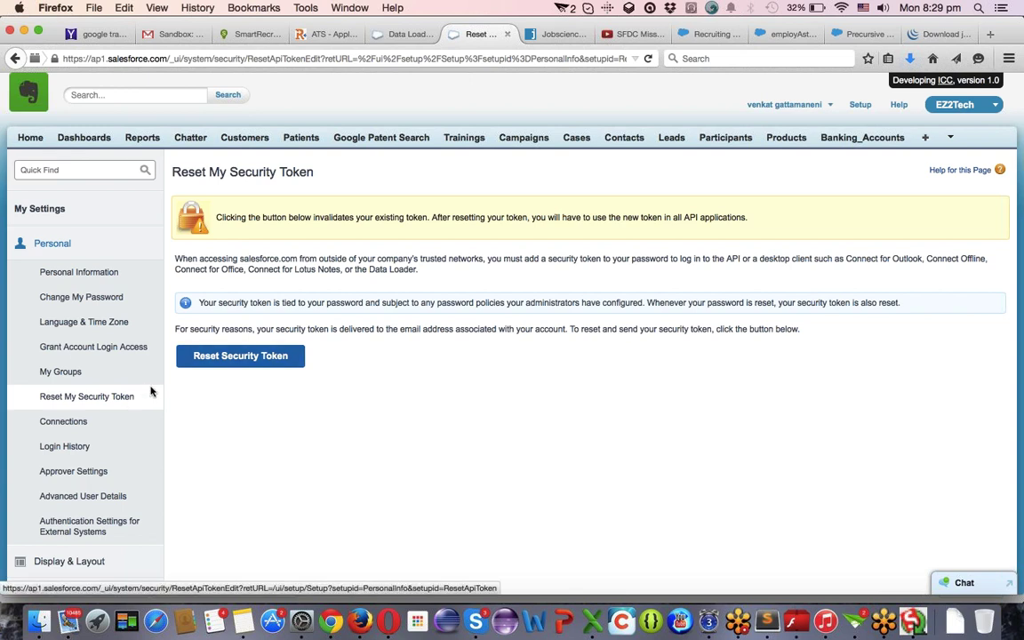
Switch to LexiLoader's Salesforce login stage, place the cursor in the empty password field, and return to the Reset My Security Token page.
{"action": "left_click", "coordinate": [271, 353]}
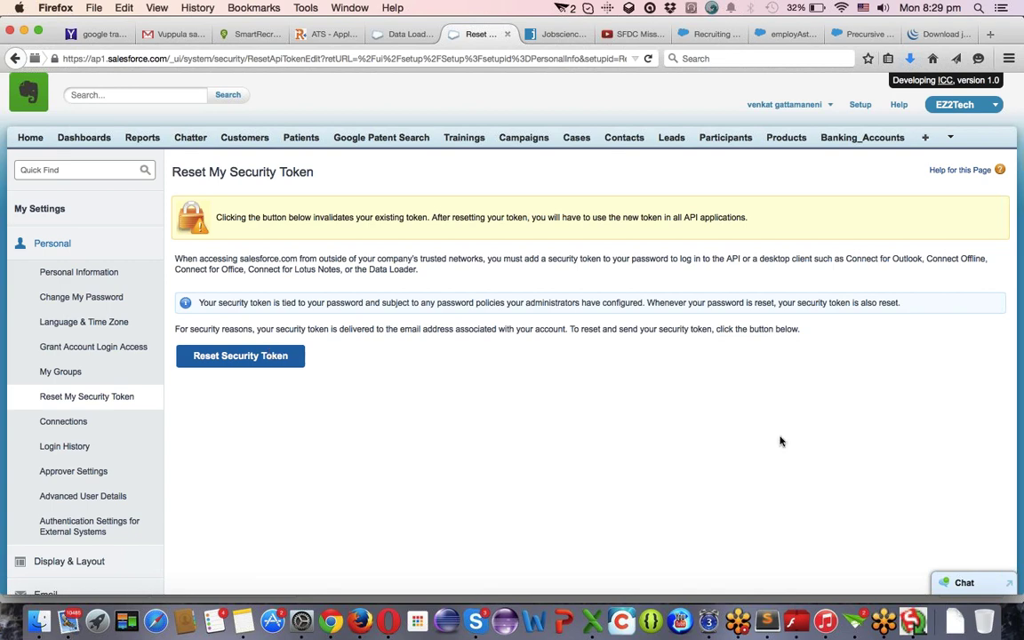
{"action": "left_click", "coordinate": [884, 613]}
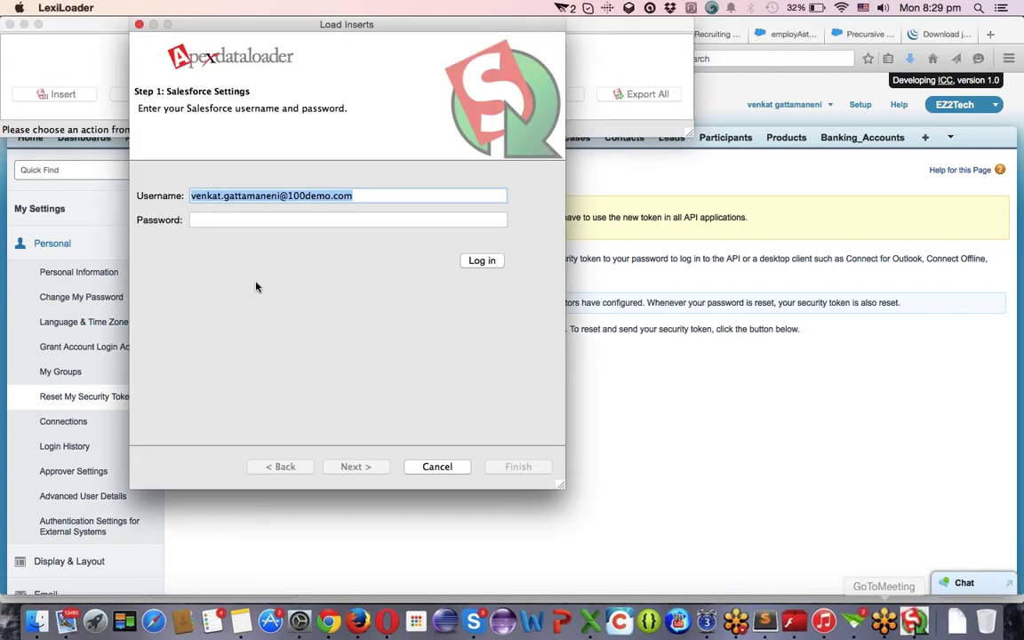
{"action": "left_click", "coordinate": [269, 223]}
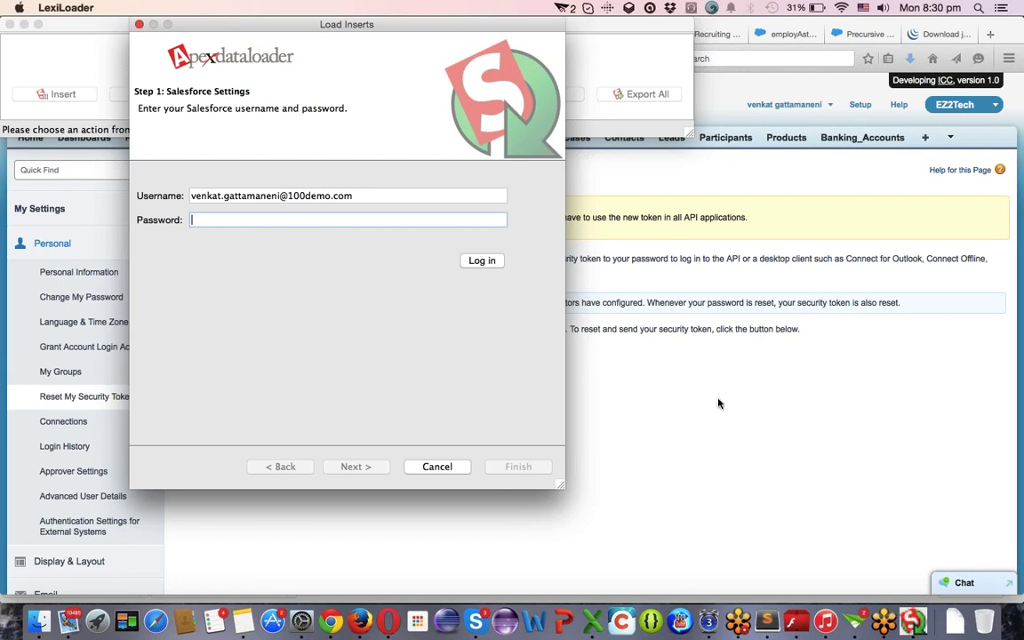
{"action": "left_click", "coordinate": [662, 368]}
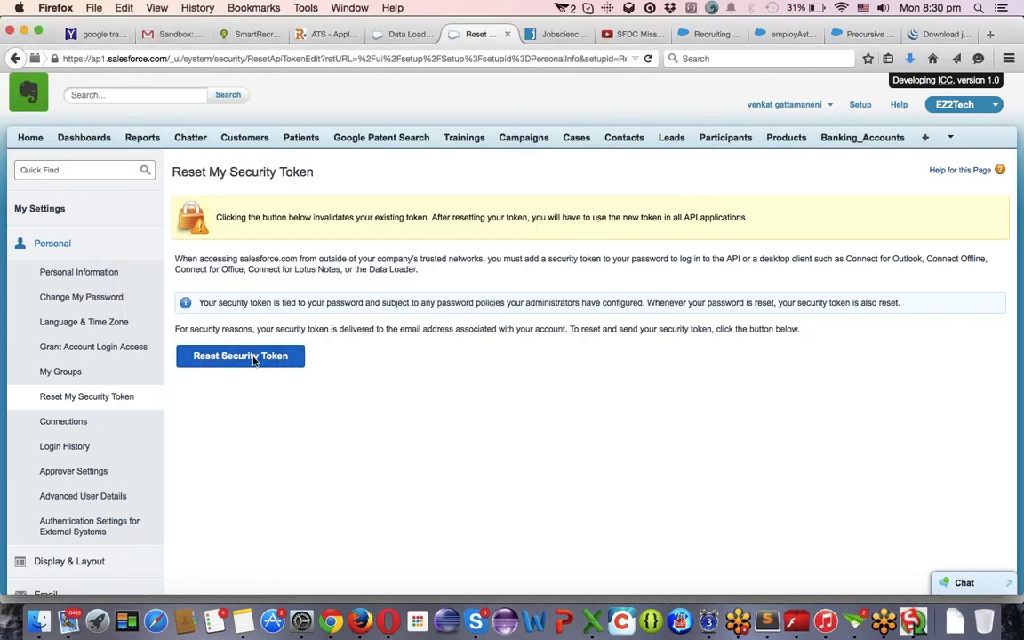
Return to LexiLoader, reopen the Insert operation to view its Salesforce login stage, and close it.
{"action": "left_click", "coordinate": [631, 34]}
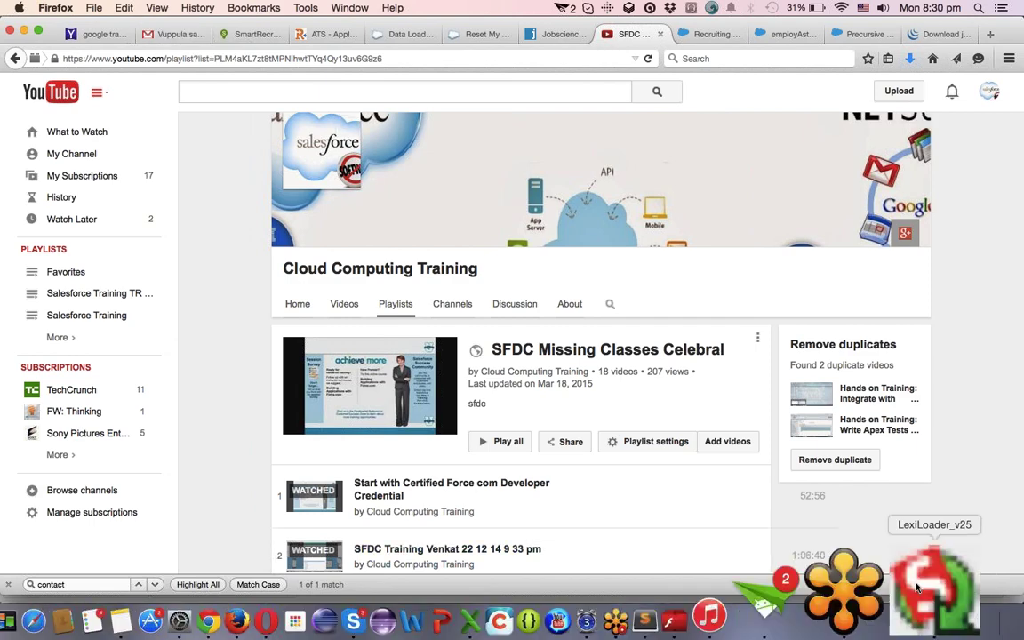
{"action": "left_click", "coordinate": [920, 586]}
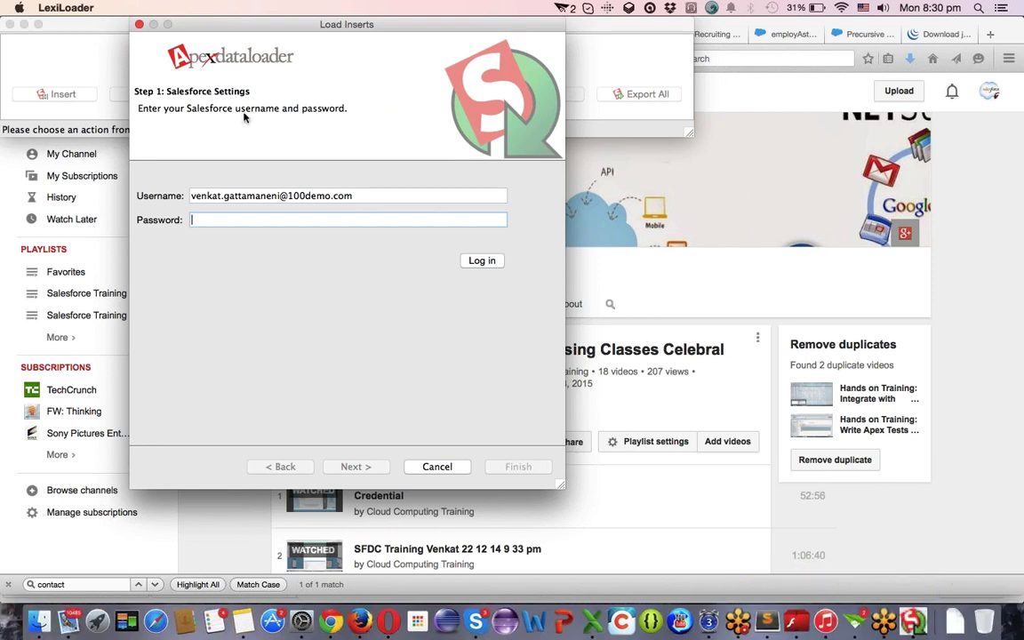
{"action": "left_click", "coordinate": [138, 24]}
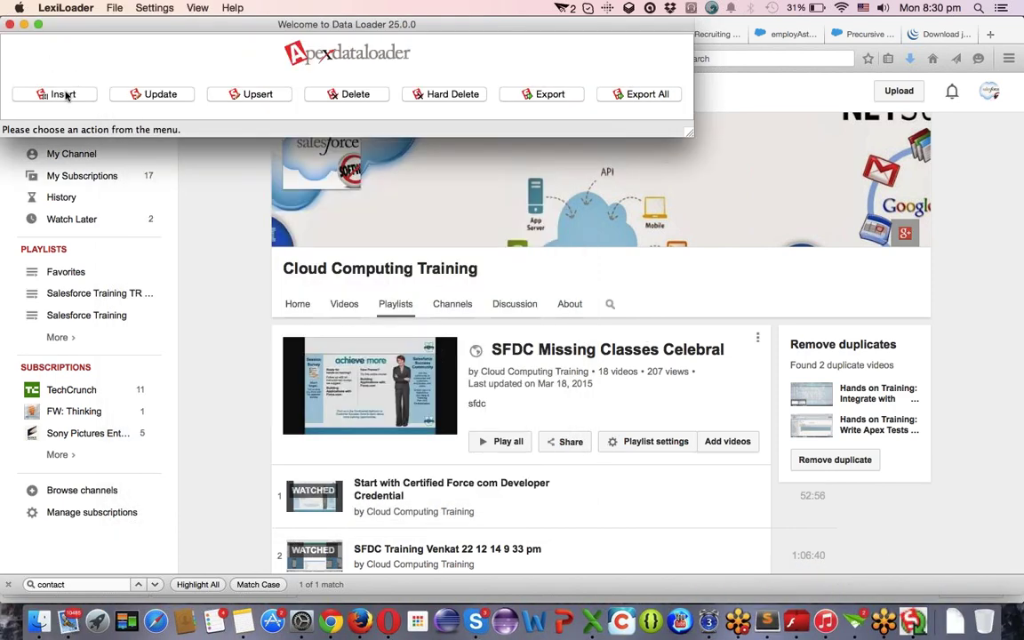
{"action": "left_click", "coordinate": [64, 95]}
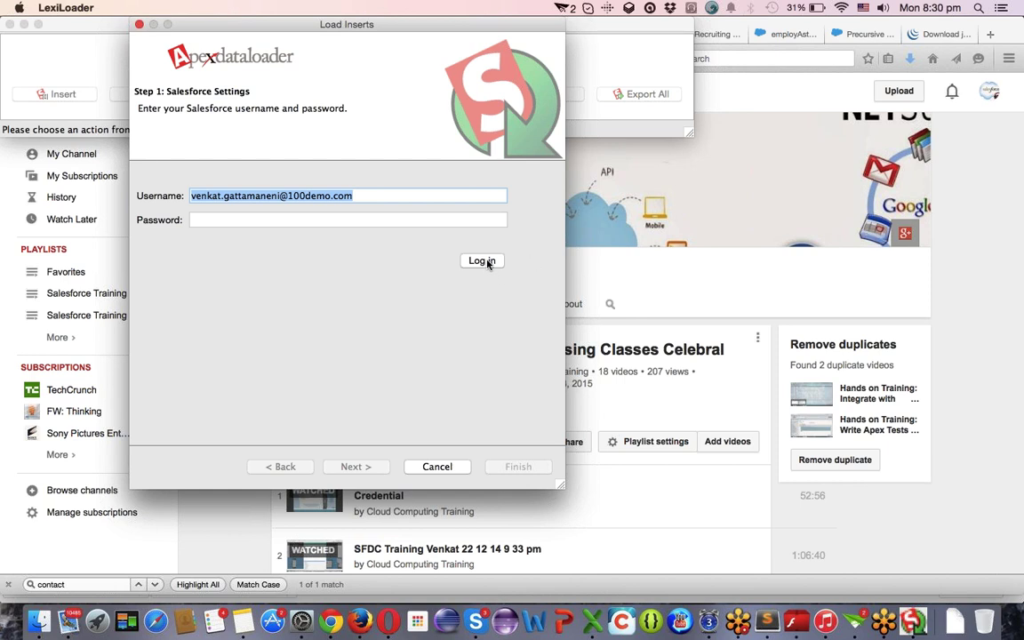
{"action": "left_click", "coordinate": [139, 24]}
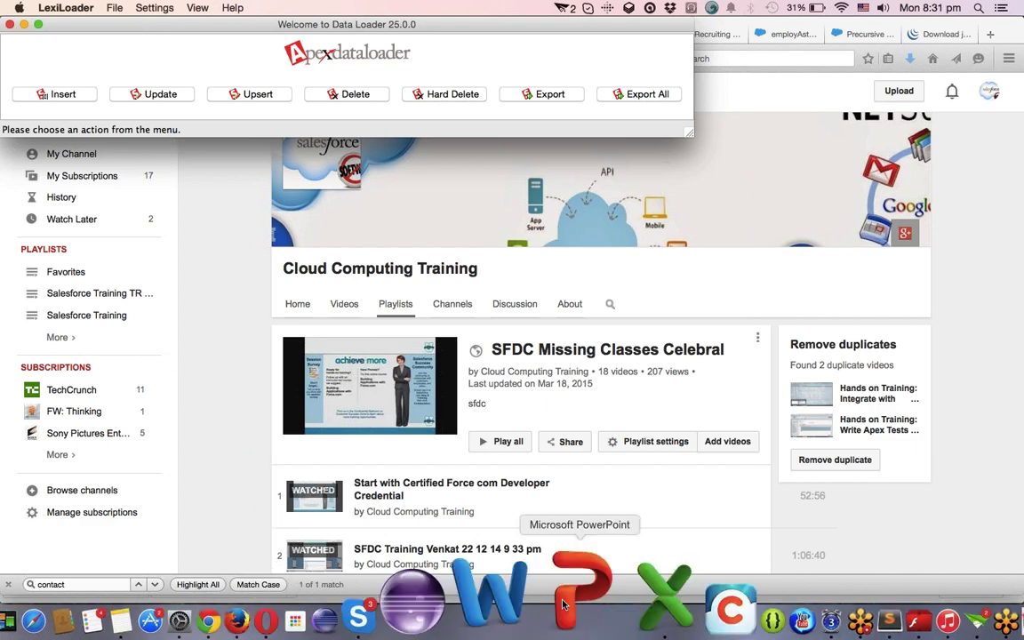
Create a blank Excel workbook and enter the column header "name" in cell A1.
{"action": "left_click", "coordinate": [591, 605]}
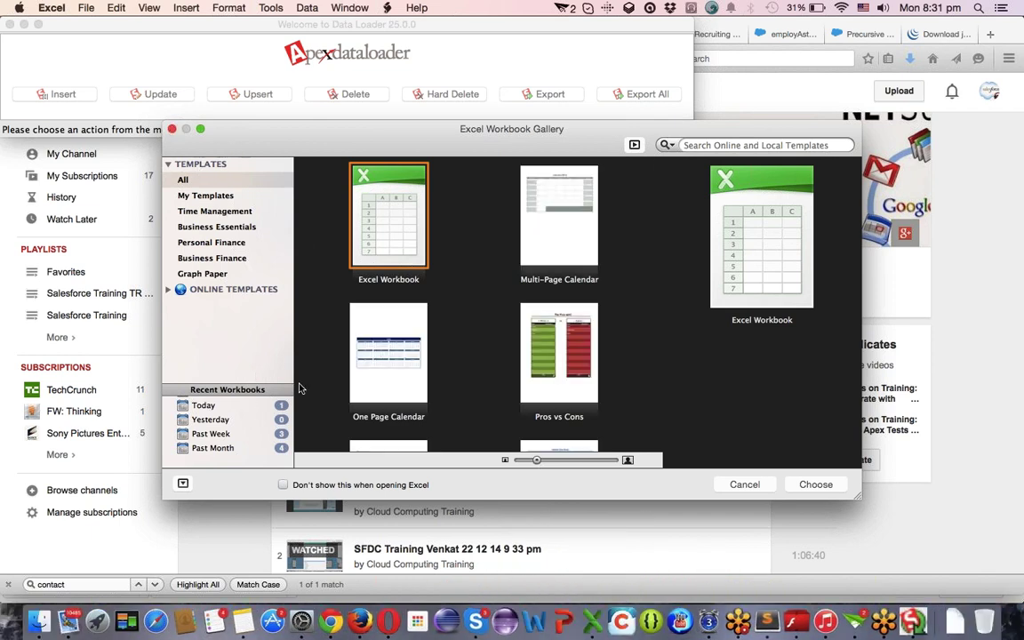
{"action": "double_click", "coordinate": [406, 249]}
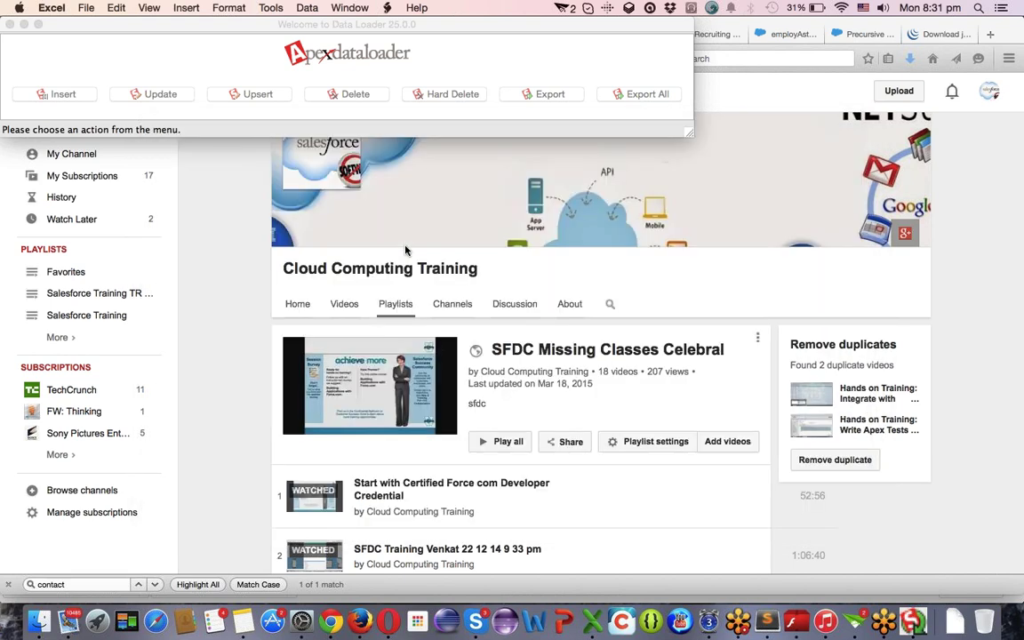
{"action": "type", "text": "L"}
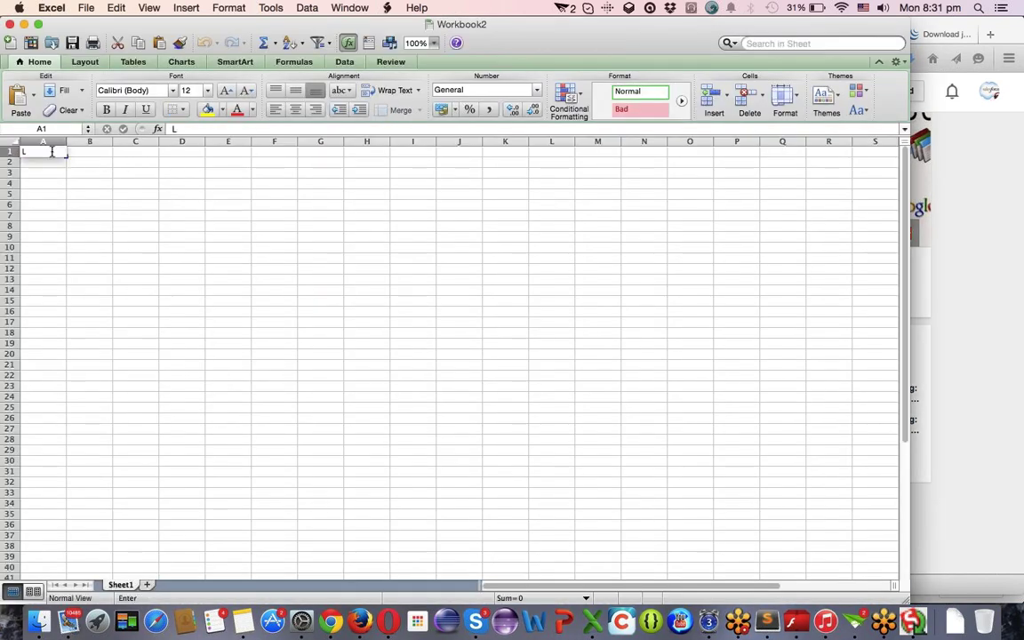
{"action": "type", "text": "ead"}
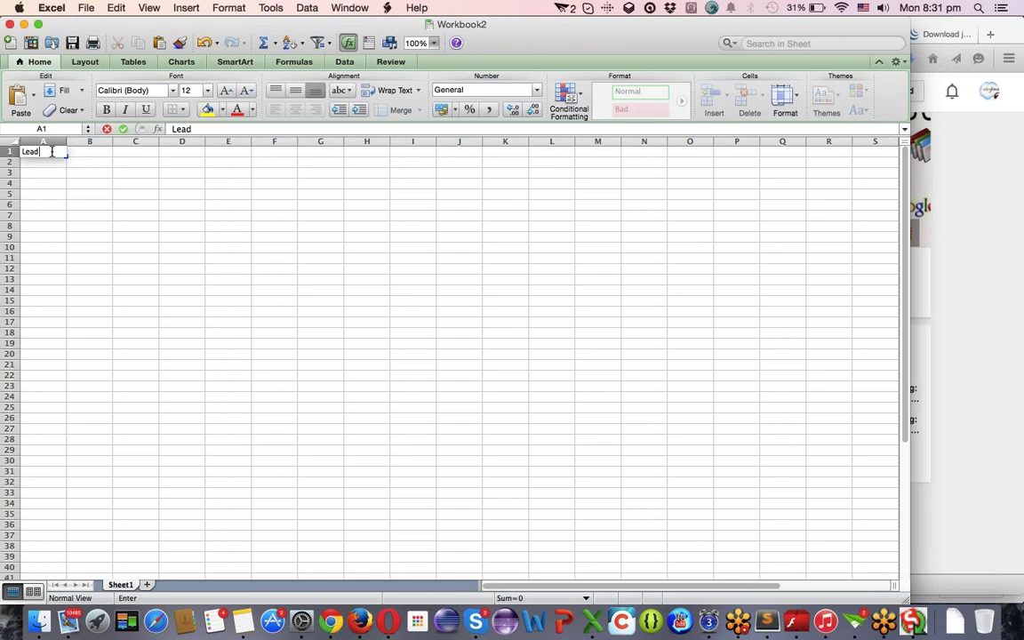
{"action": "key", "text": "BackSpace"}
{"action": "key", "text": "BackSpace"}
{"action": "key", "text": "BackSpace"}
{"action": "key", "text": "BackSpace"}
{"action": "type", "text": "name"}
{"action": "left_click", "coordinate": [92, 154]}
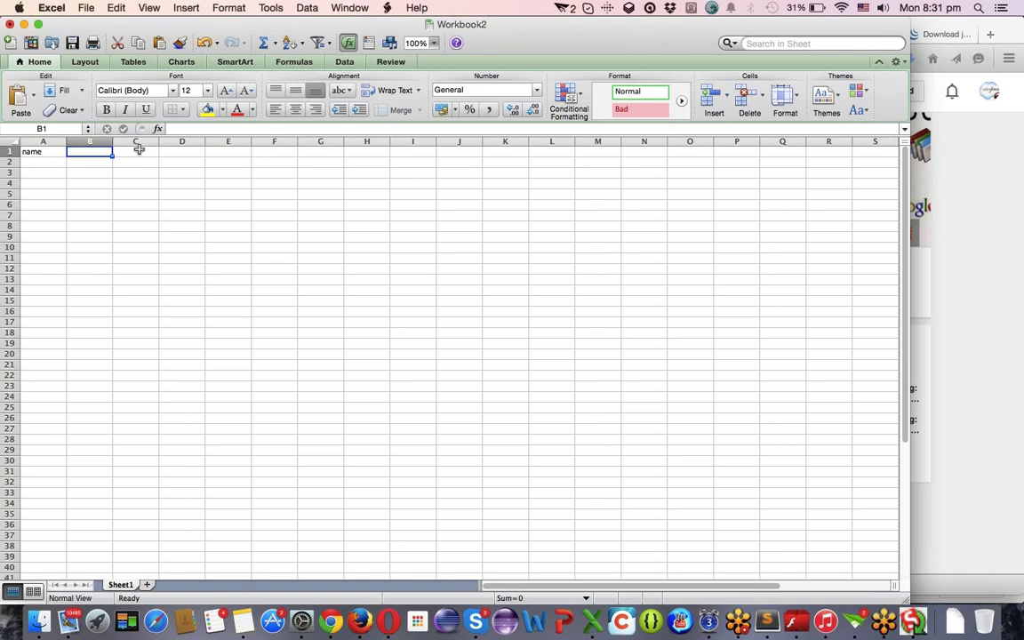
{"action": "left_click", "coordinate": [229, 151]}
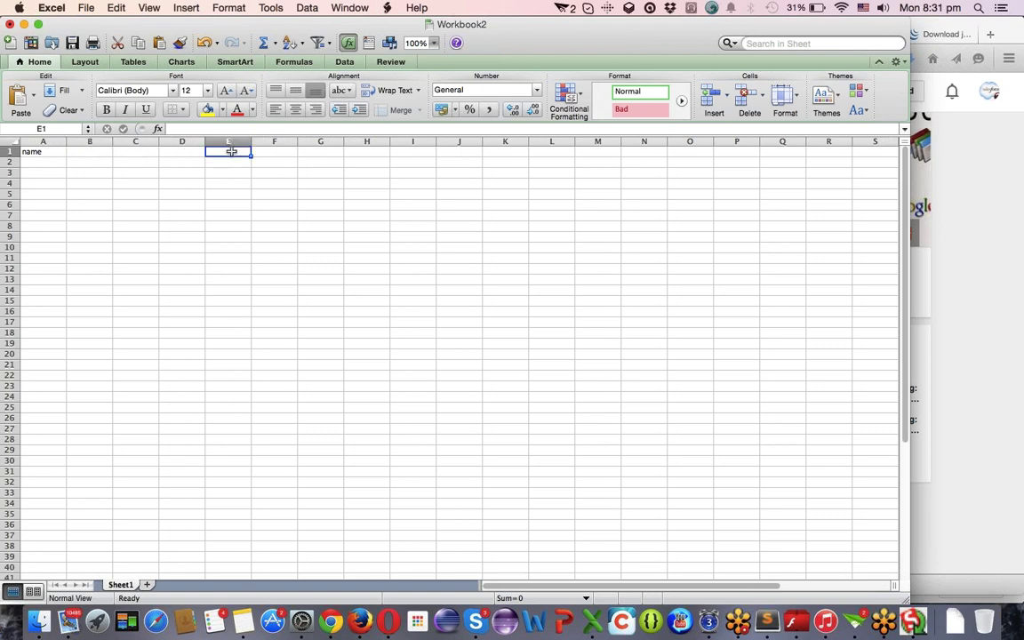
{"action": "left_click", "coordinate": [38, 161]}
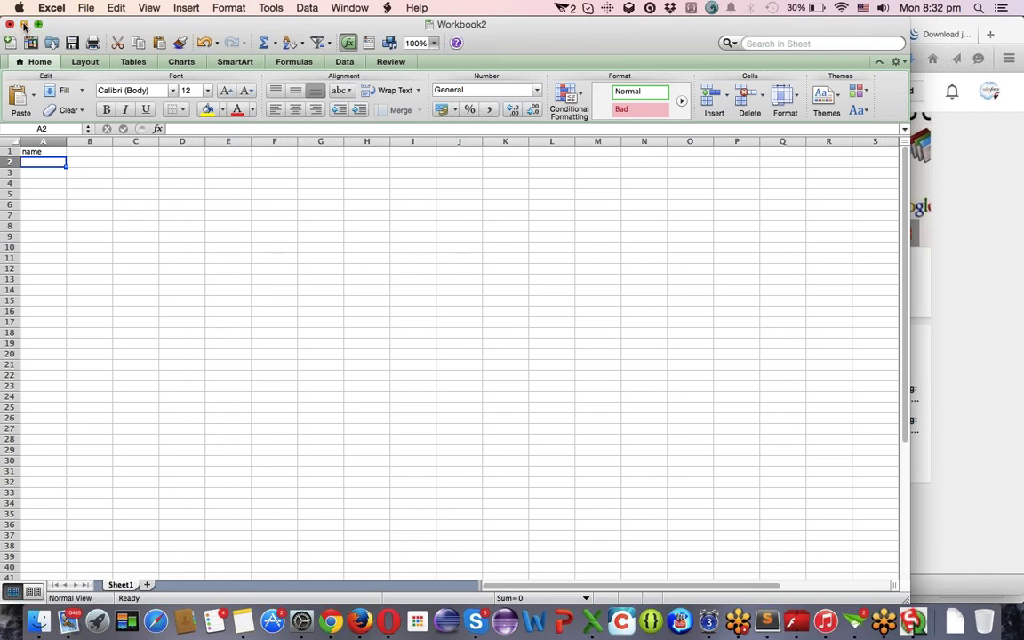
Examine the file formats offered for saving the workbook under a new name, and leave without saving.
{"action": "left_click", "coordinate": [82, 9]}
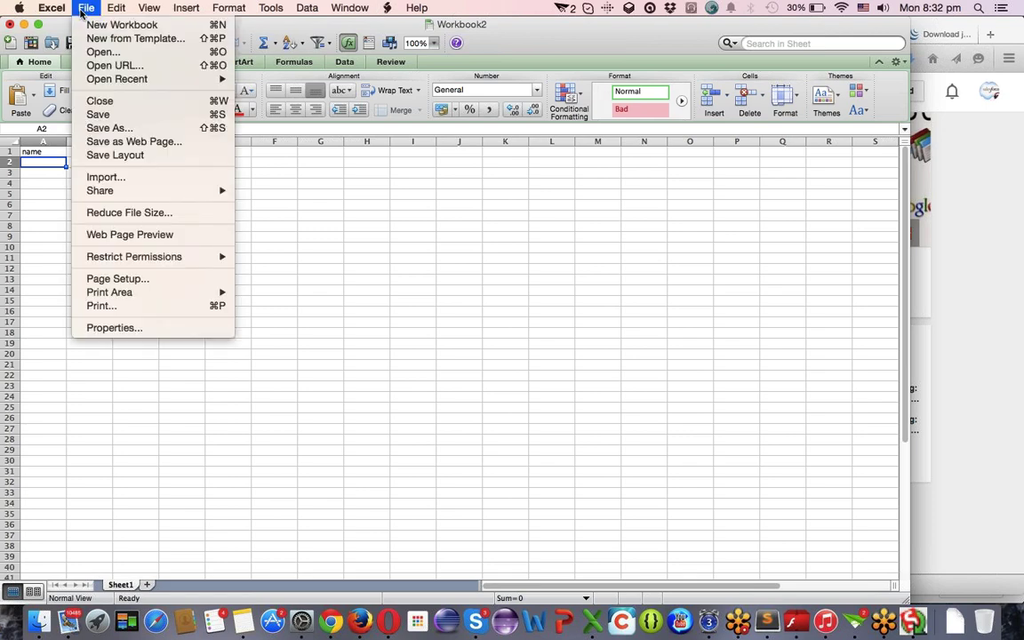
{"action": "left_click", "coordinate": [101, 129]}
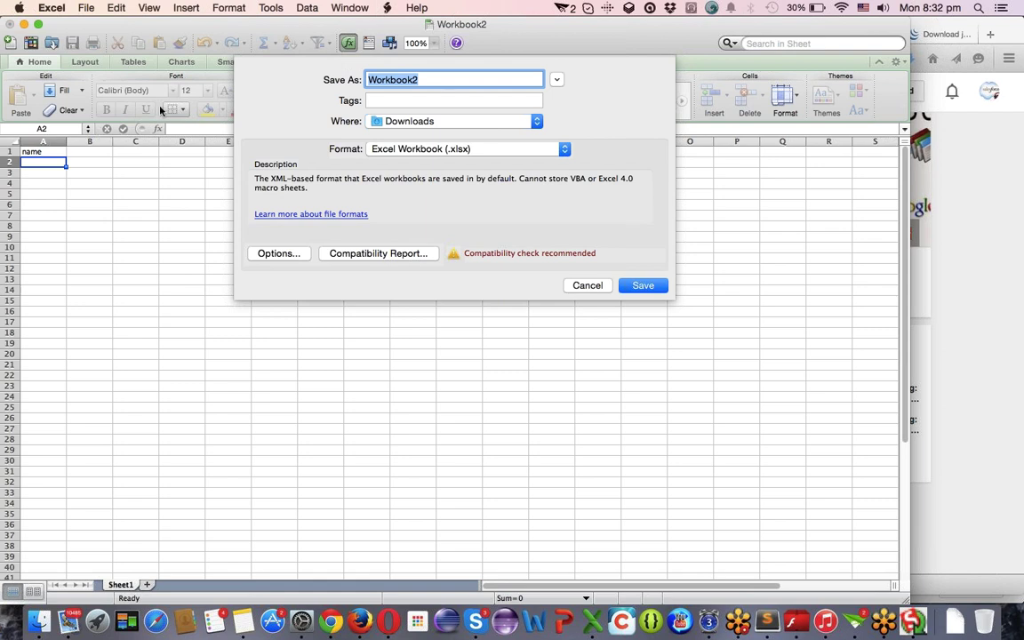
{"action": "left_click", "coordinate": [385, 151]}
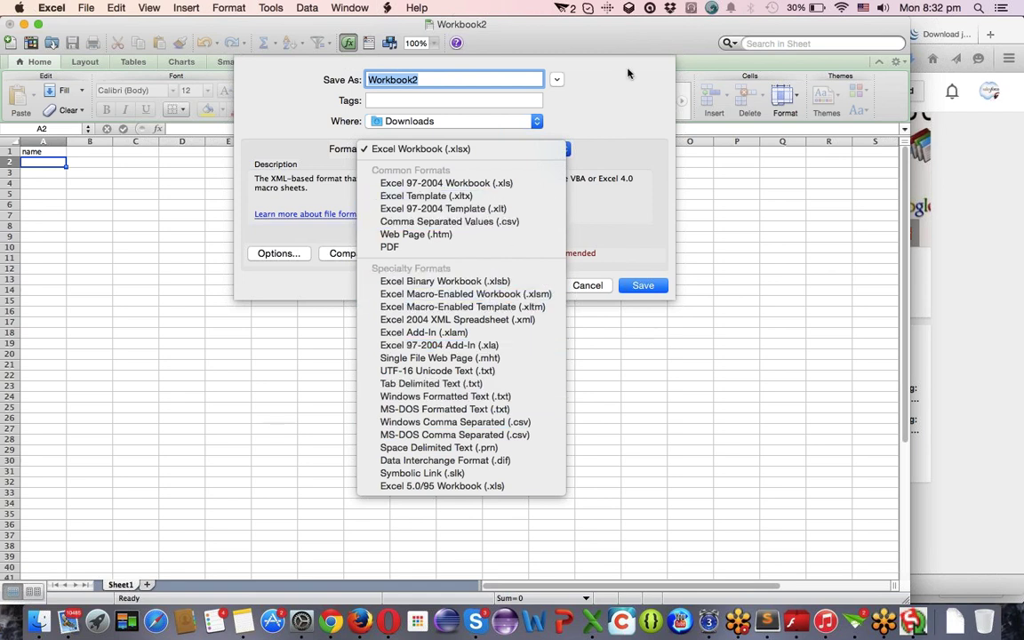
{"action": "left_click", "coordinate": [452, 150]}
{"action": "left_click", "coordinate": [451, 150]}
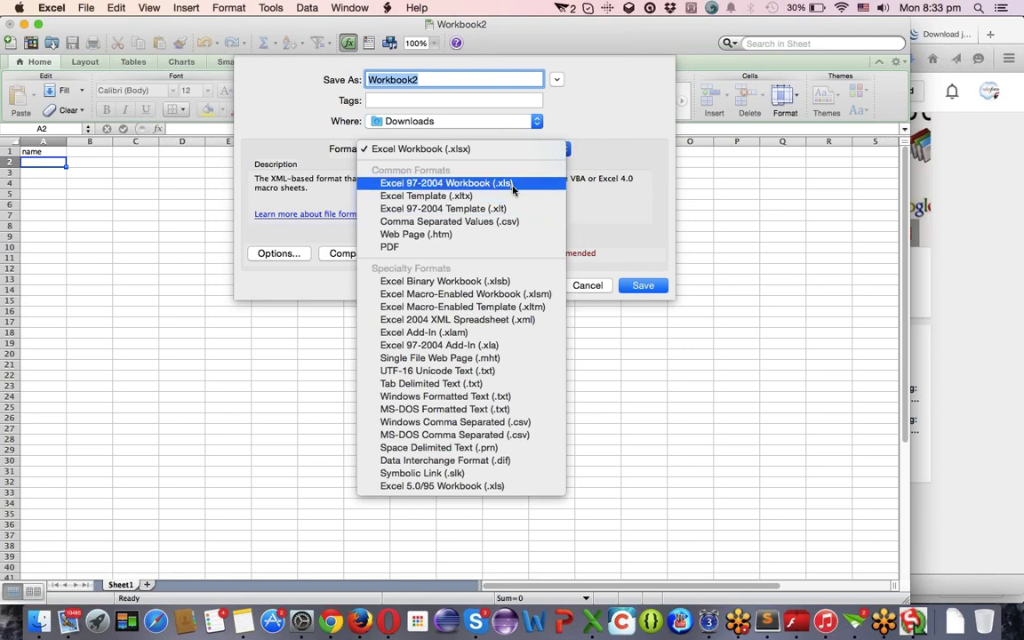
{"action": "left_click", "coordinate": [593, 204]}
{"action": "left_click", "coordinate": [598, 285]}
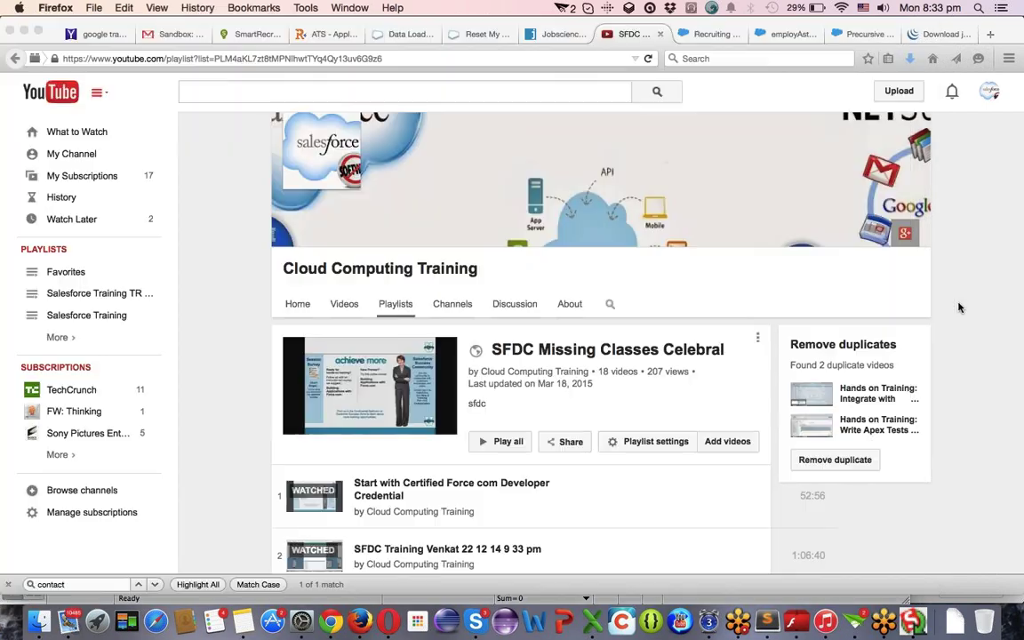
Switch to LexiLoader, view the Insert operation's login stage once more, and close the Data Loader.
{"action": "left_click", "coordinate": [956, 304]}
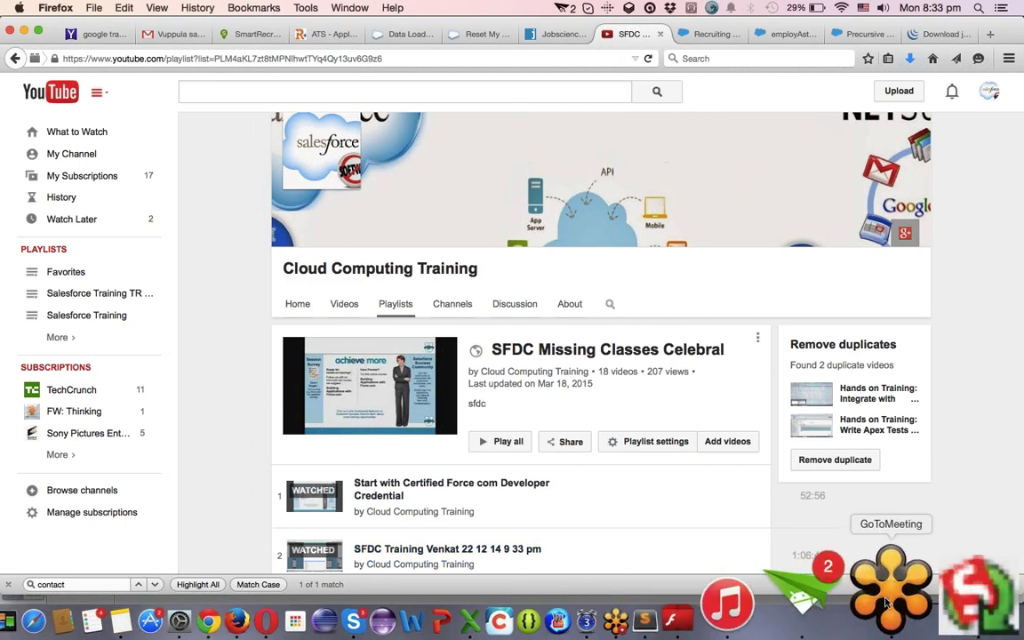
{"action": "left_click", "coordinate": [916, 606]}
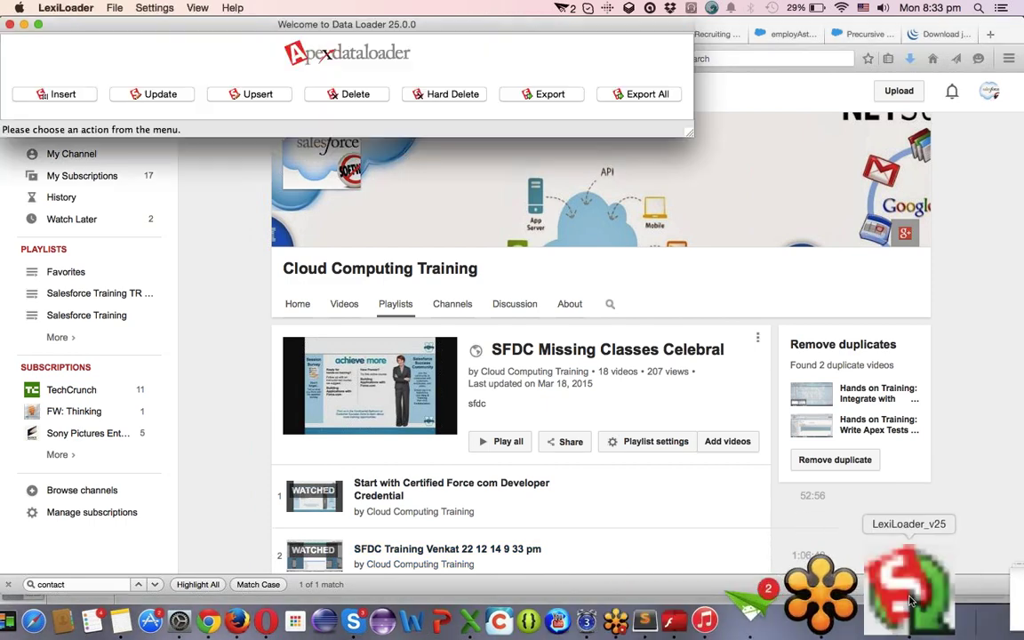
{"action": "left_click", "coordinate": [66, 96]}
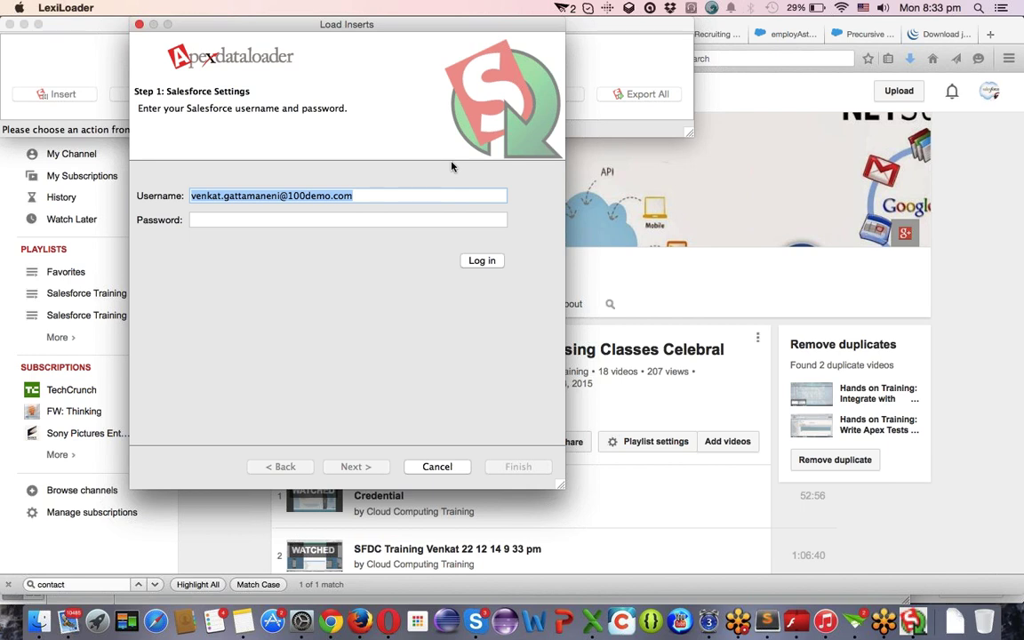
{"action": "left_click", "coordinate": [139, 25]}
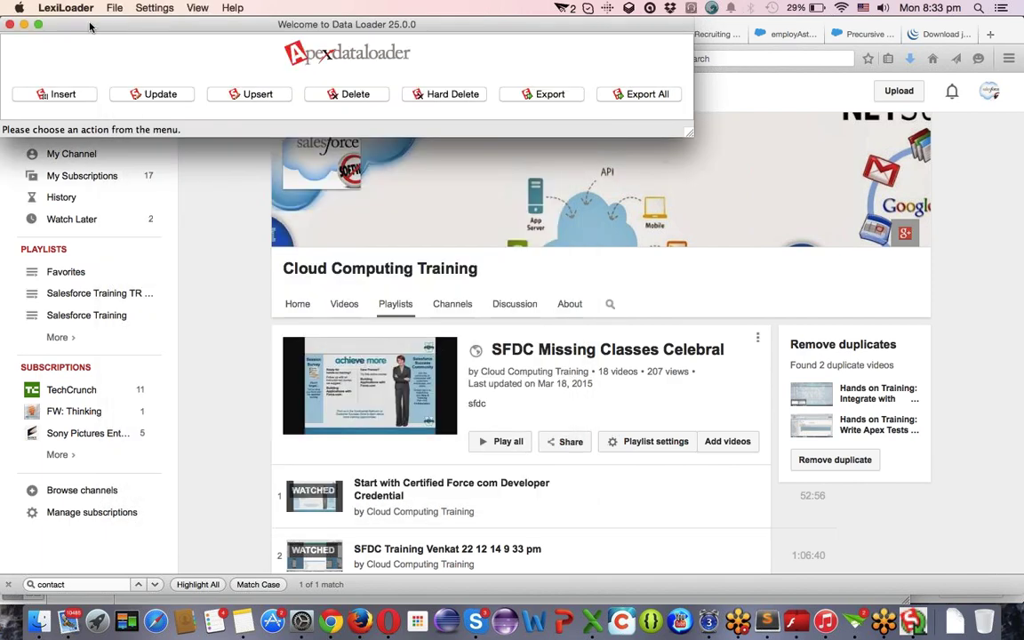
{"action": "left_click", "coordinate": [9, 25]}
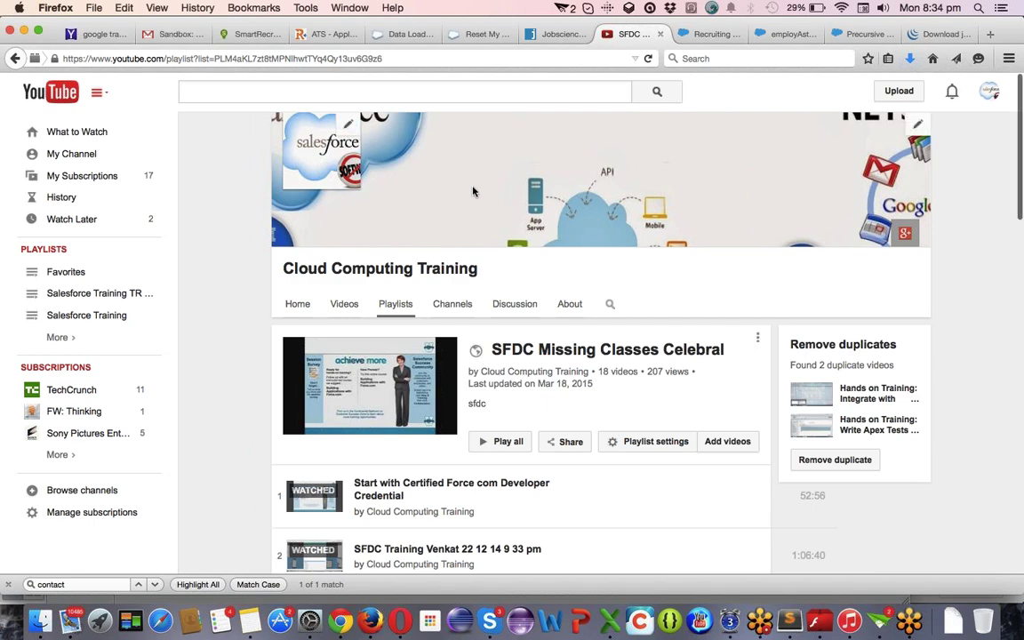
Switch to Chrome and open canvas.instructure.com in a new tab.
{"action": "scroll", "coordinate": [548, 292], "scroll_direction": "down", "scroll_amount": 15}
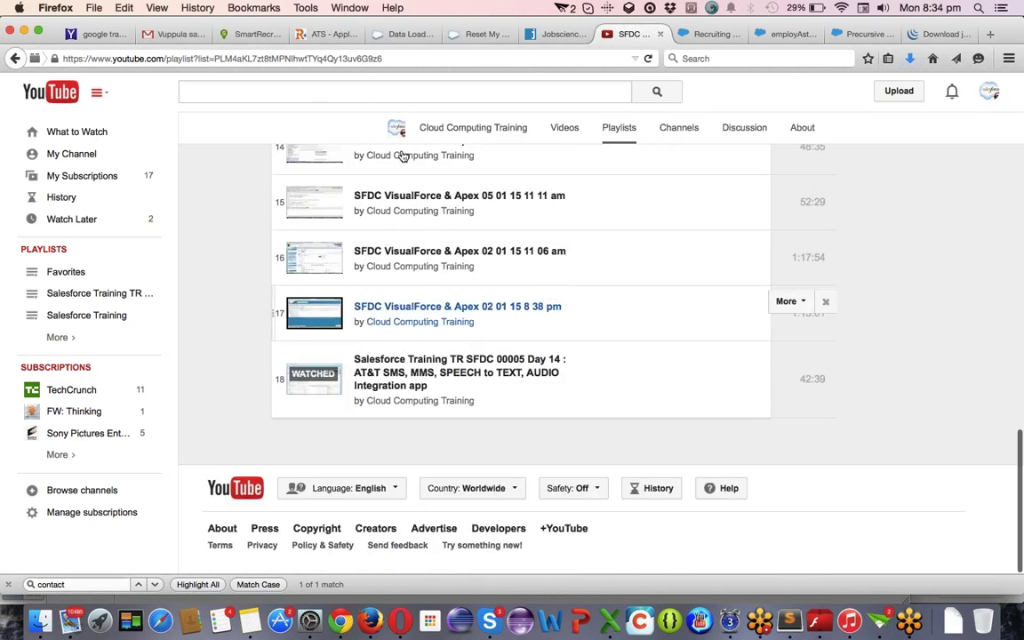
{"action": "left_click", "coordinate": [171, 34]}
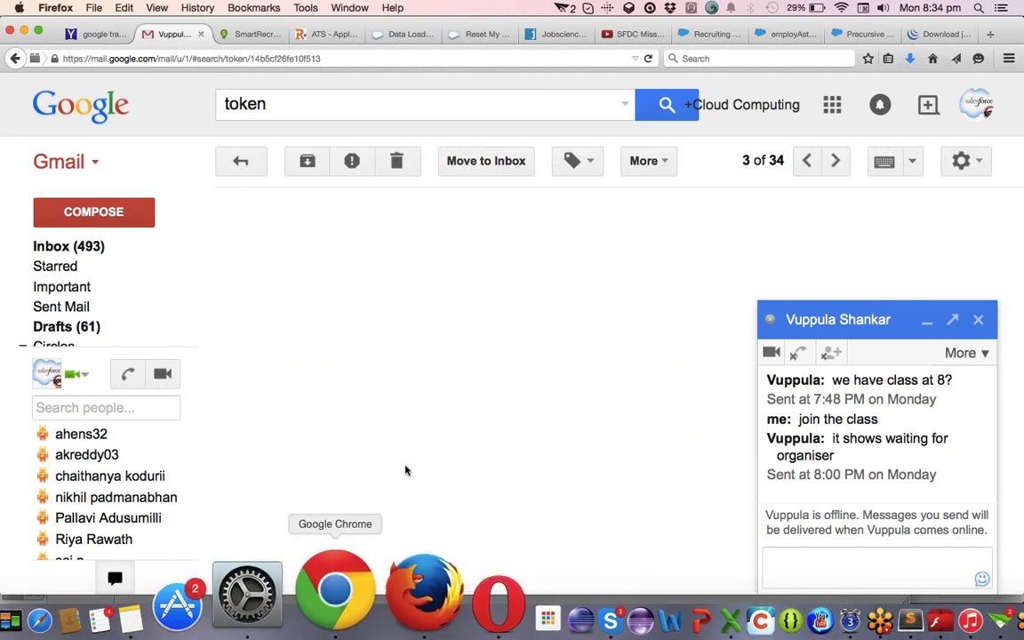
{"action": "left_click", "coordinate": [345, 589]}
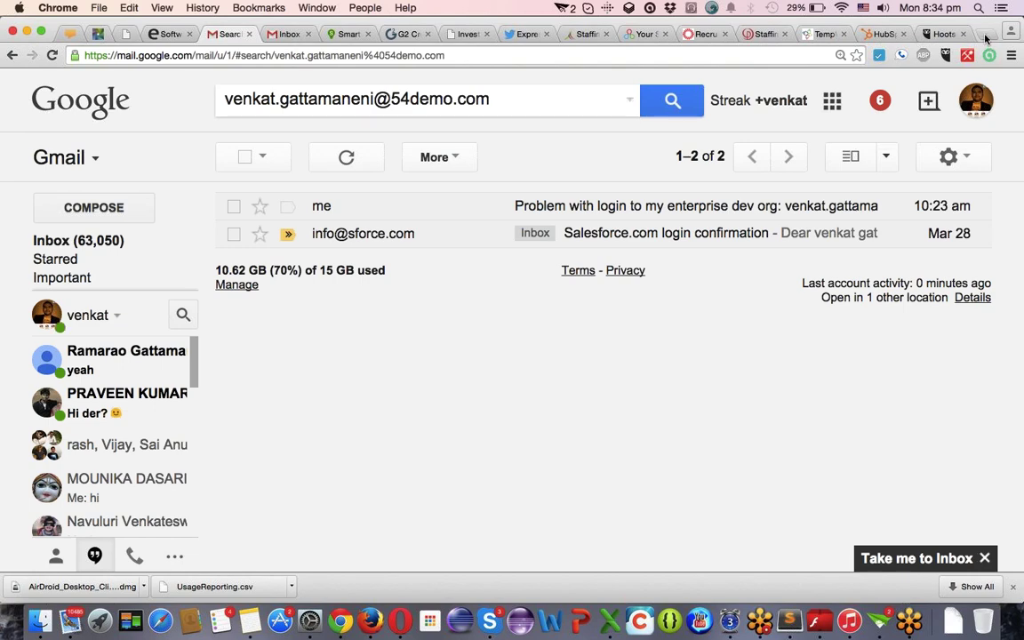
{"action": "left_click", "coordinate": [985, 35]}
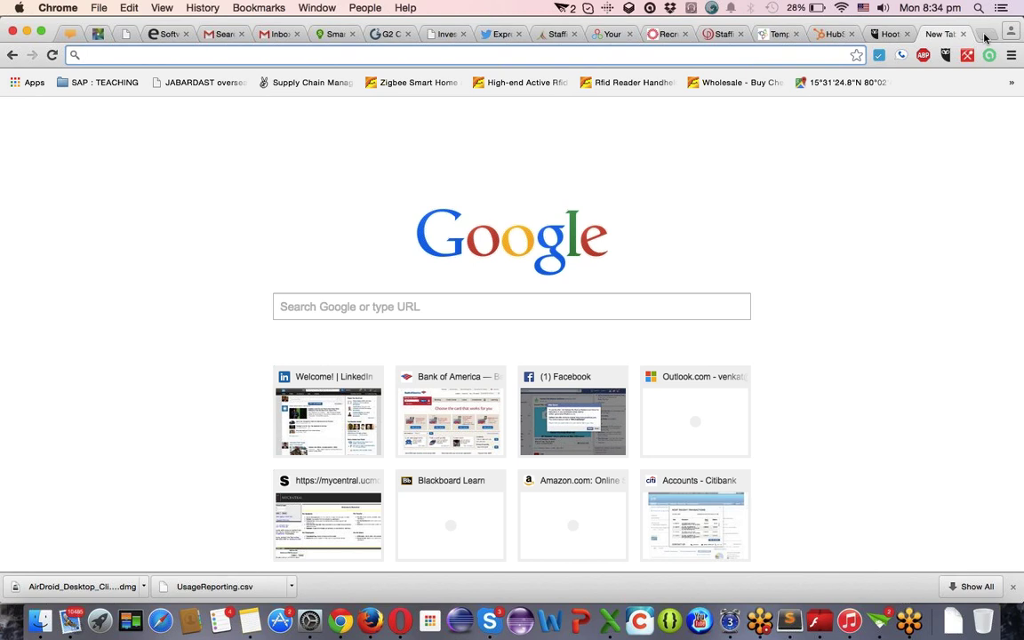
{"action": "type", "text": "canvas.instructure.com"}
{"action": "key", "text": "Return"}
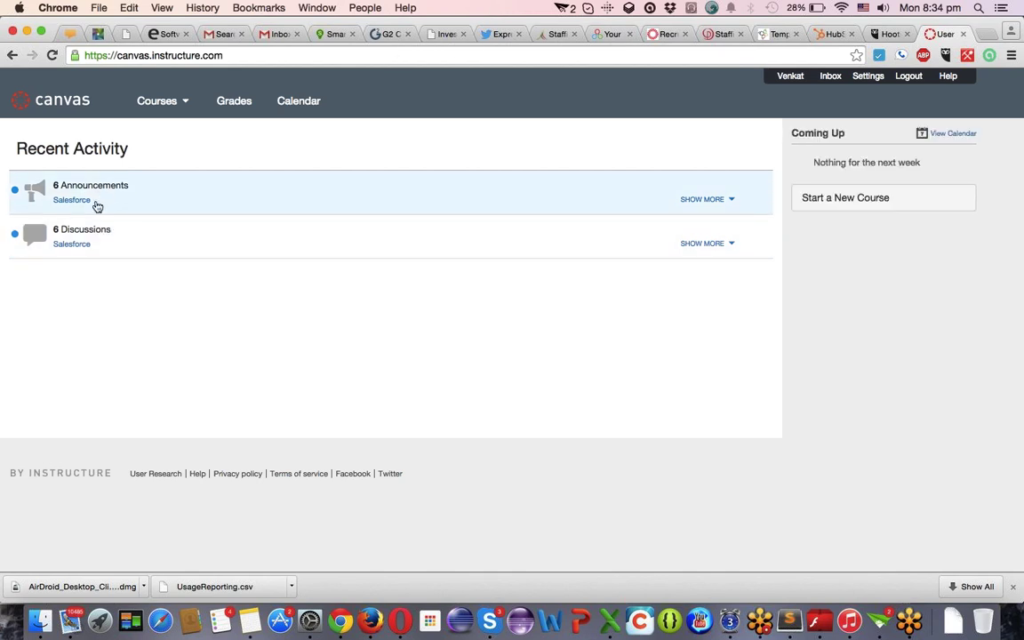
View the Salesforce discussion "How to install Force.com plugin in eclipse?" and go to the course's assignments list.
{"action": "left_click", "coordinate": [92, 233]}
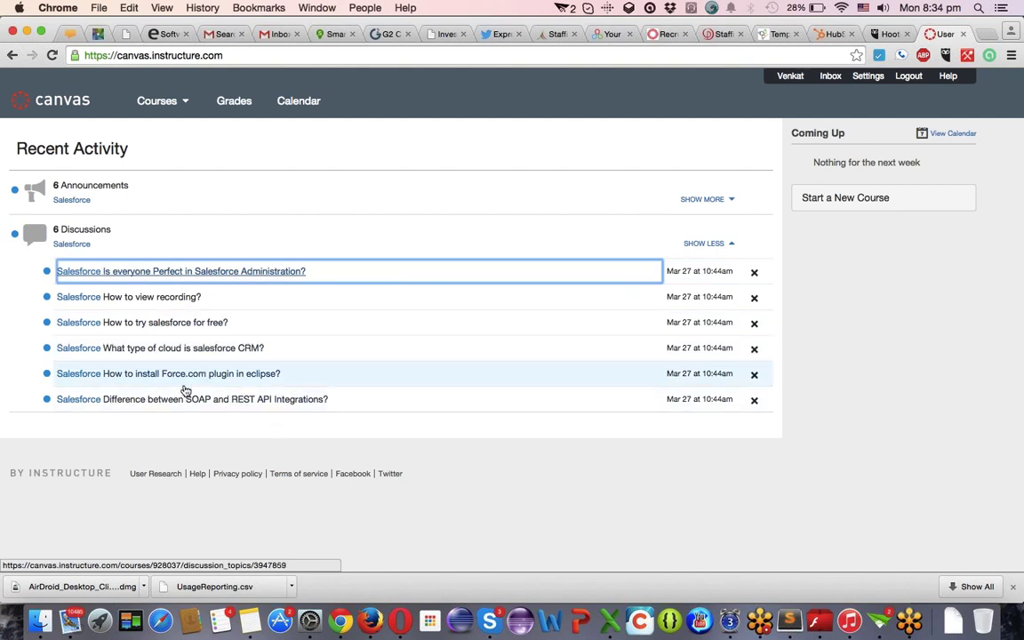
{"action": "left_click", "coordinate": [309, 374]}
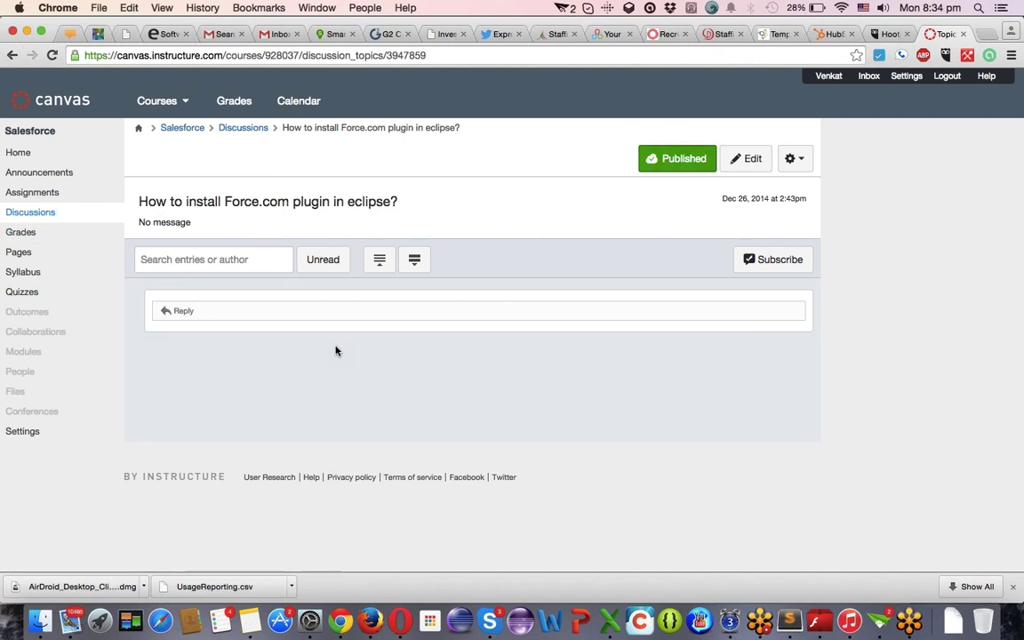
{"action": "scroll", "coordinate": [336, 350], "scroll_direction": "down", "scroll_amount": 1}
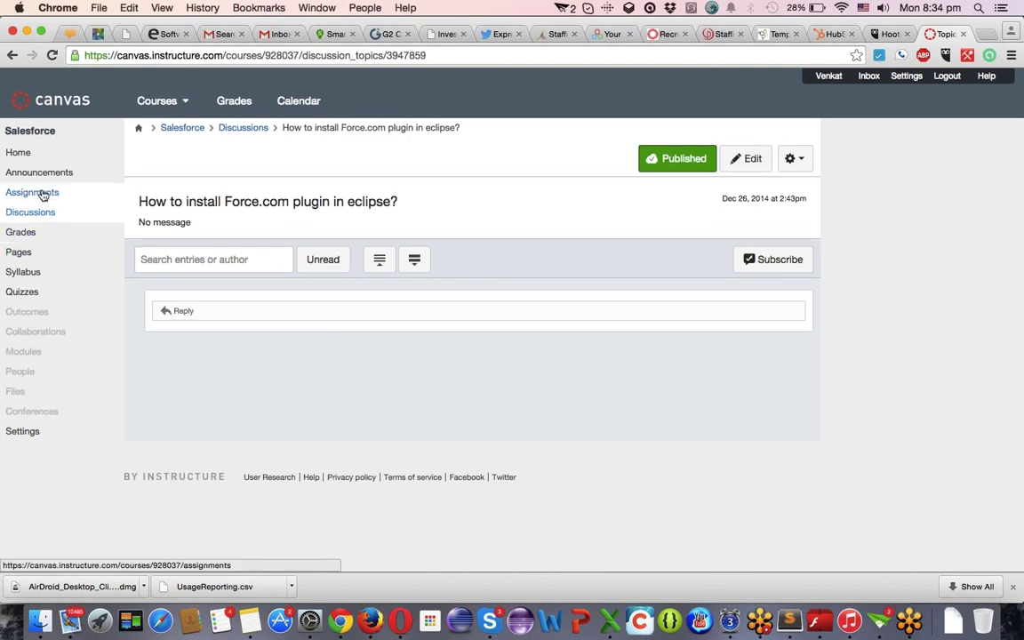
{"action": "left_click", "coordinate": [43, 195]}
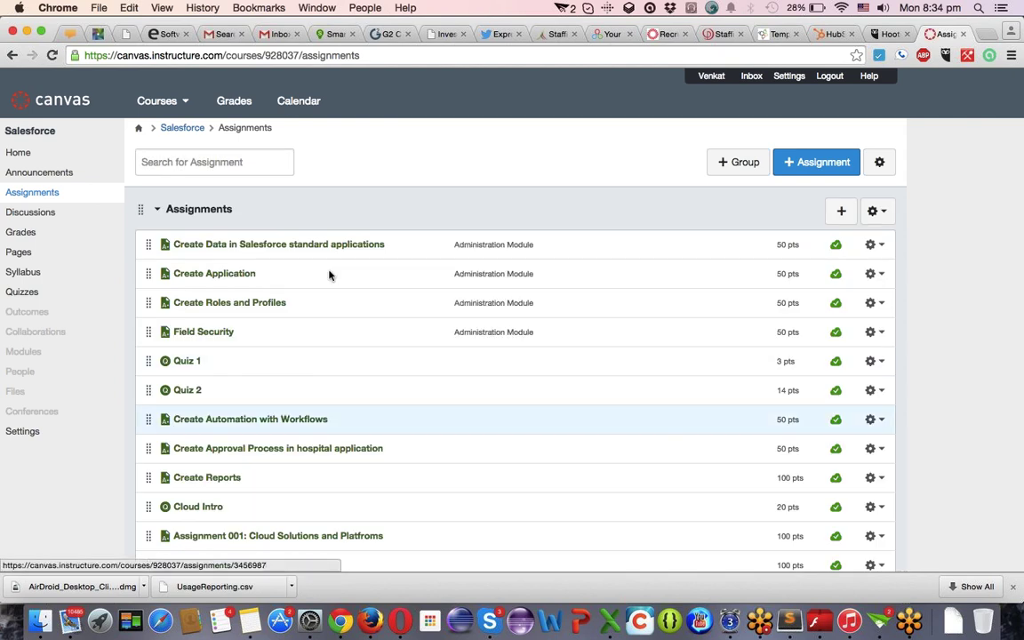
View the Salesforce course's announcements and its list of discussions.
{"action": "left_click", "coordinate": [33, 174]}
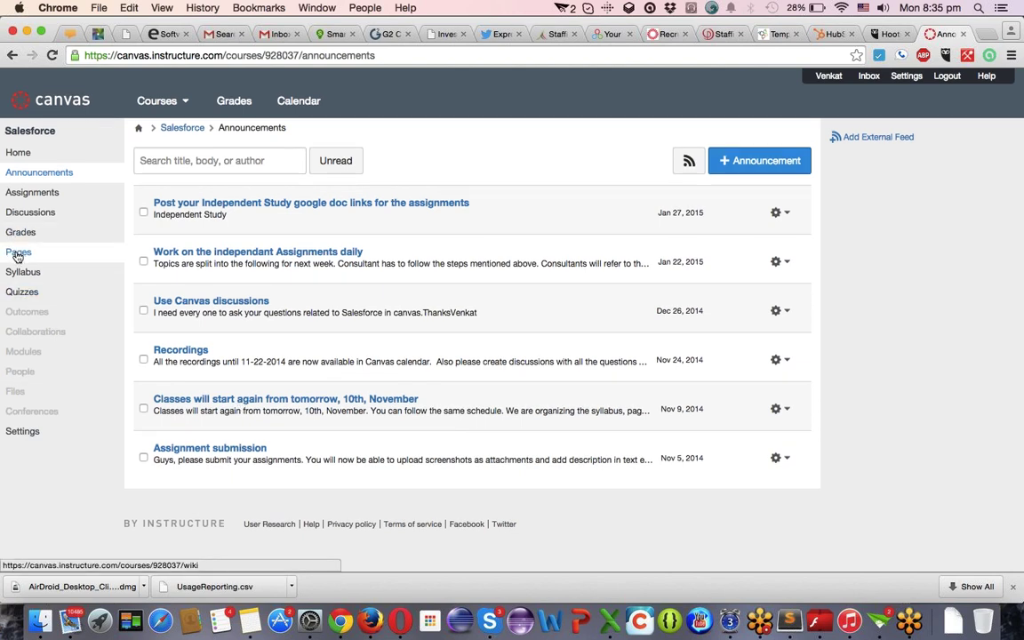
{"action": "left_click", "coordinate": [33, 211]}
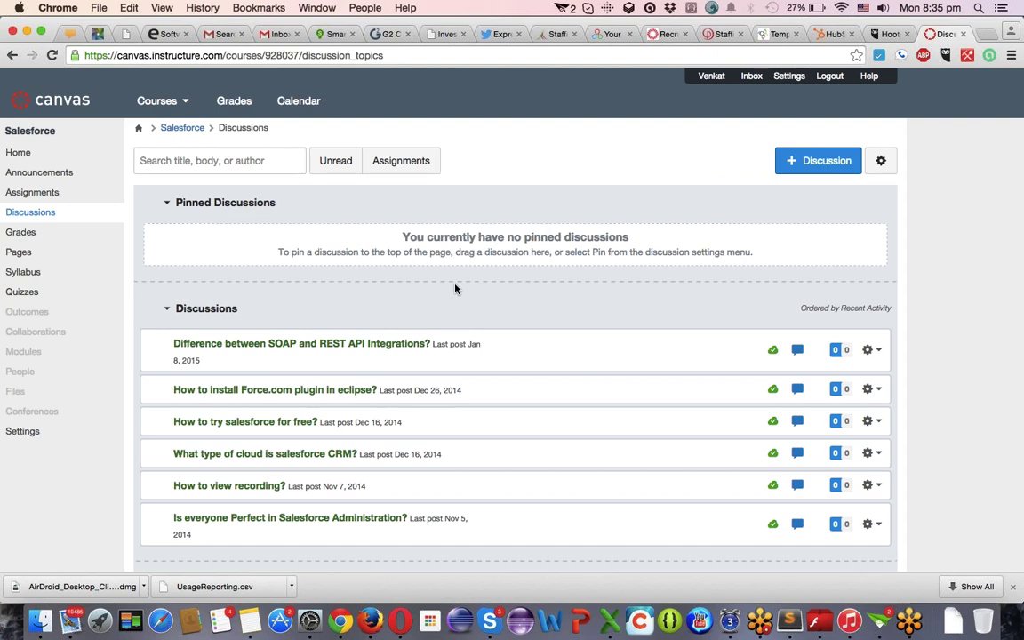
{"action": "scroll", "coordinate": [445, 288], "scroll_direction": "down", "scroll_amount": 2}
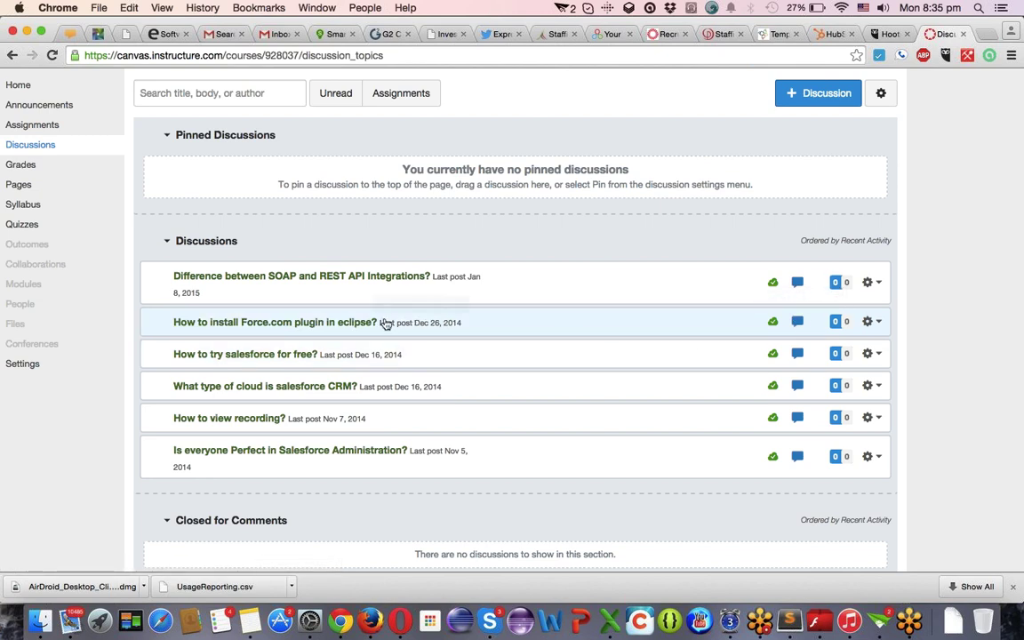
Show the reply editor of the "How to install Force.com plugin in eclipse?" discussion and view "Difference between SOAP and REST API Integrations?".
{"action": "left_click", "coordinate": [345, 326]}
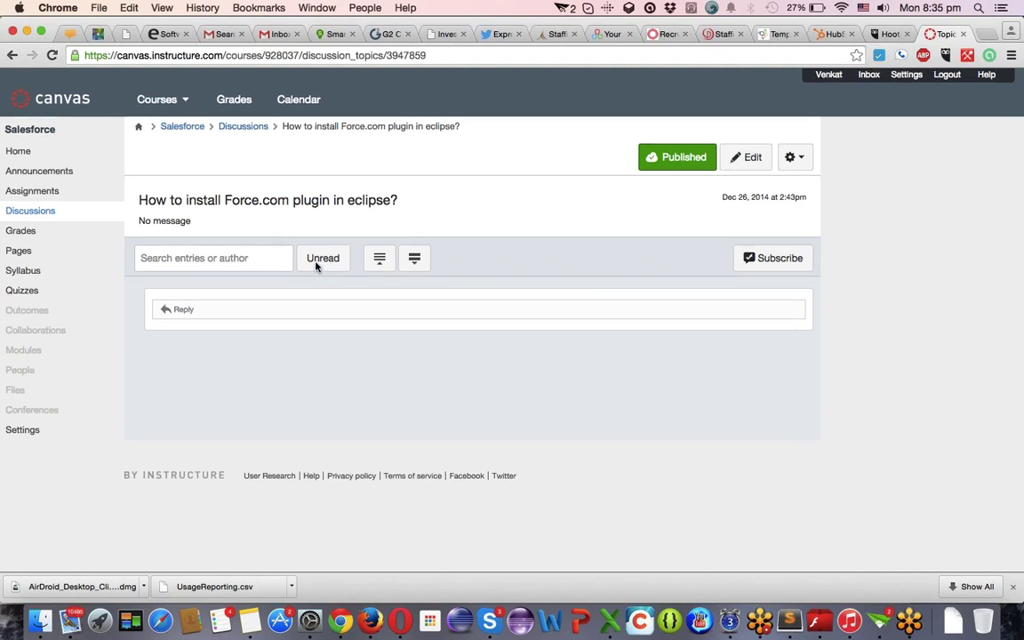
{"action": "left_click", "coordinate": [191, 313]}
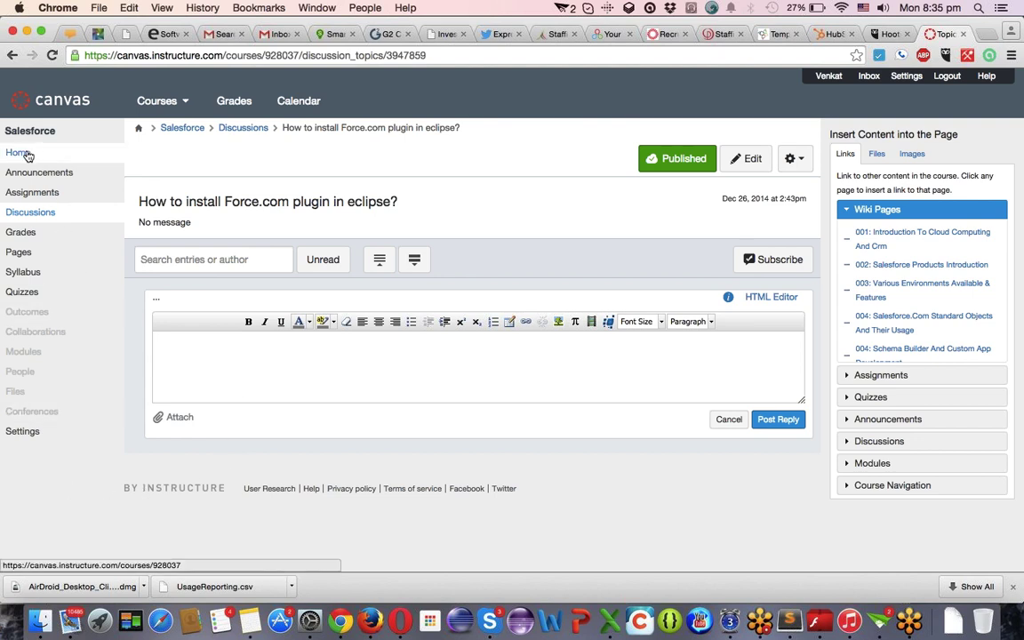
{"action": "left_click", "coordinate": [15, 213]}
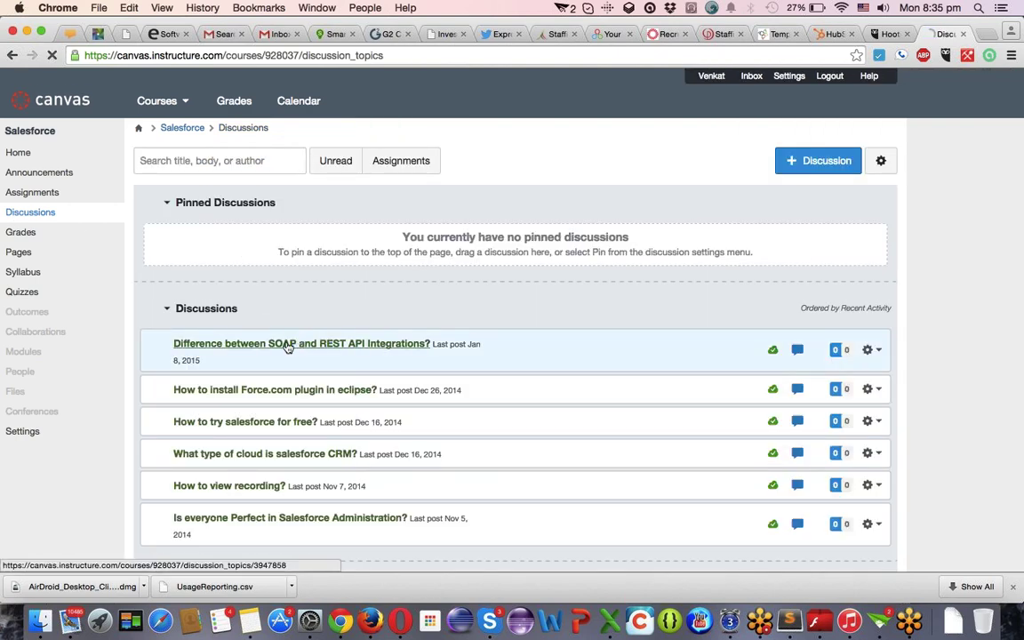
{"action": "left_click", "coordinate": [287, 347]}
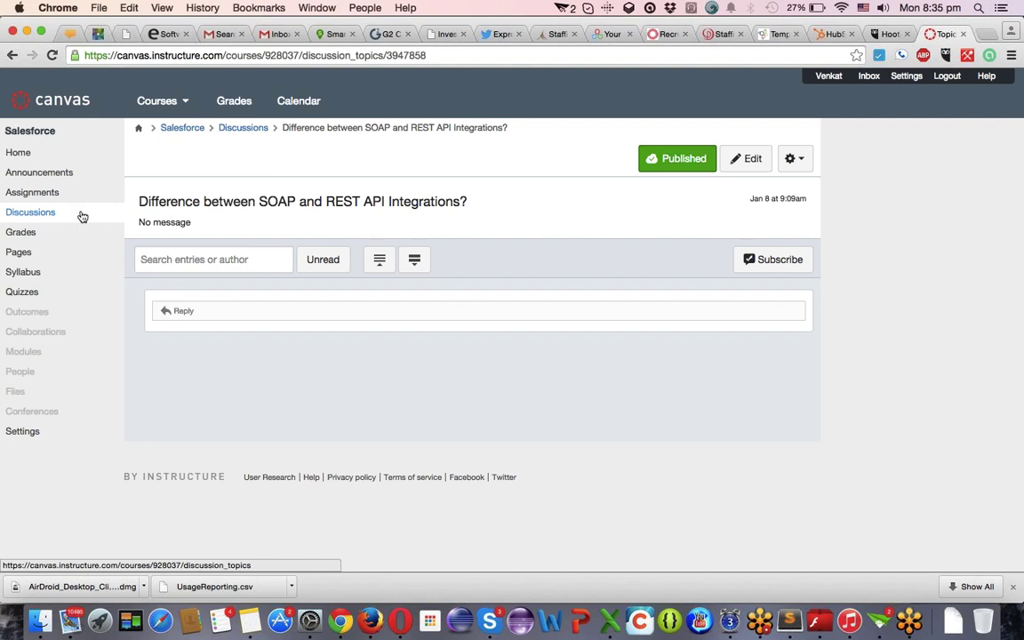
Examine the course's list of pages, from the cloud computing introduction through the Apex, integration and independent work topics.
{"action": "left_click", "coordinate": [20, 256]}
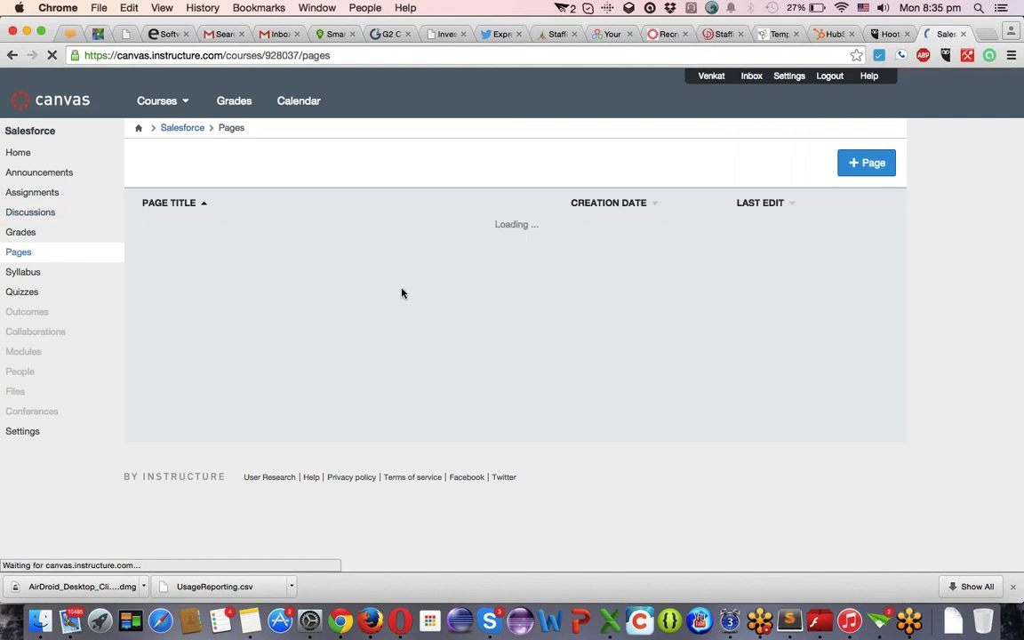
{"action": "scroll", "coordinate": [402, 293], "scroll_direction": "down", "scroll_amount": 1}
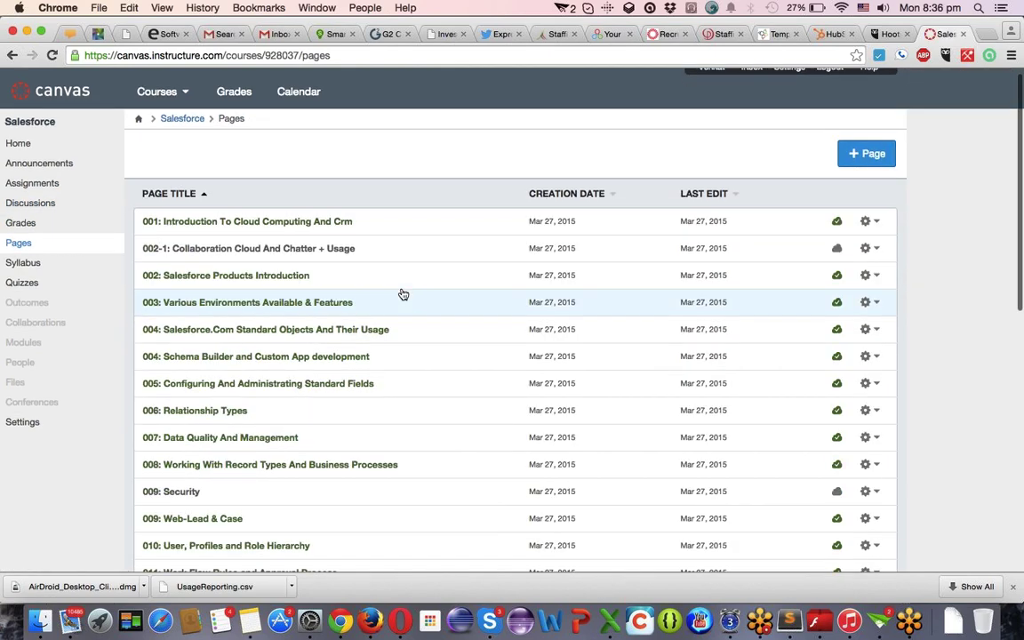
{"action": "scroll", "coordinate": [401, 293], "scroll_direction": "down", "scroll_amount": 5}
{"action": "scroll", "coordinate": [237, 202], "scroll_direction": "up", "scroll_amount": 5}
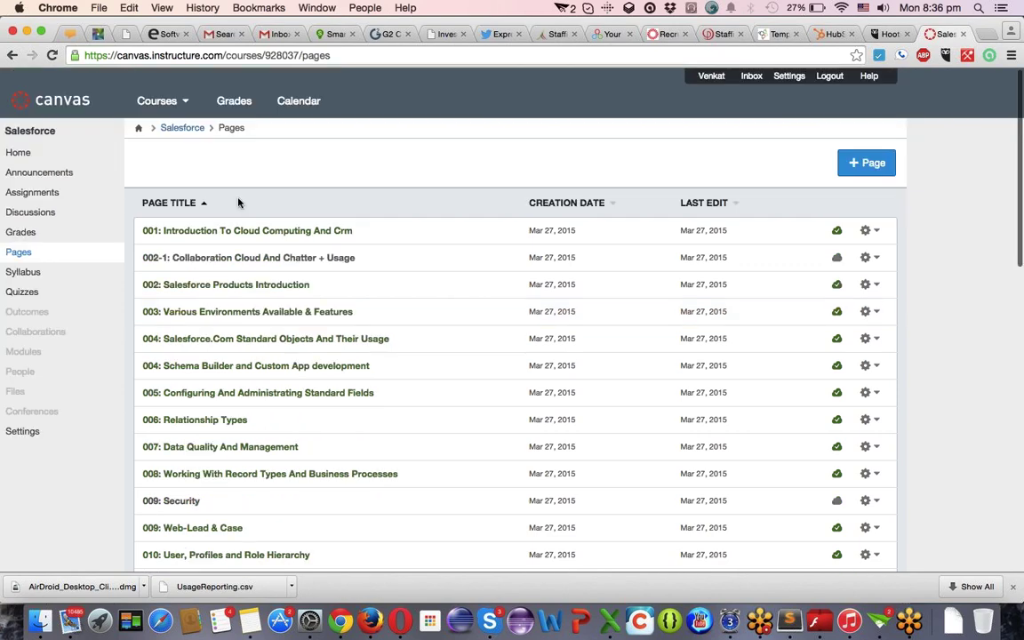
{"action": "scroll", "coordinate": [297, 428], "scroll_direction": "down", "scroll_amount": 5}
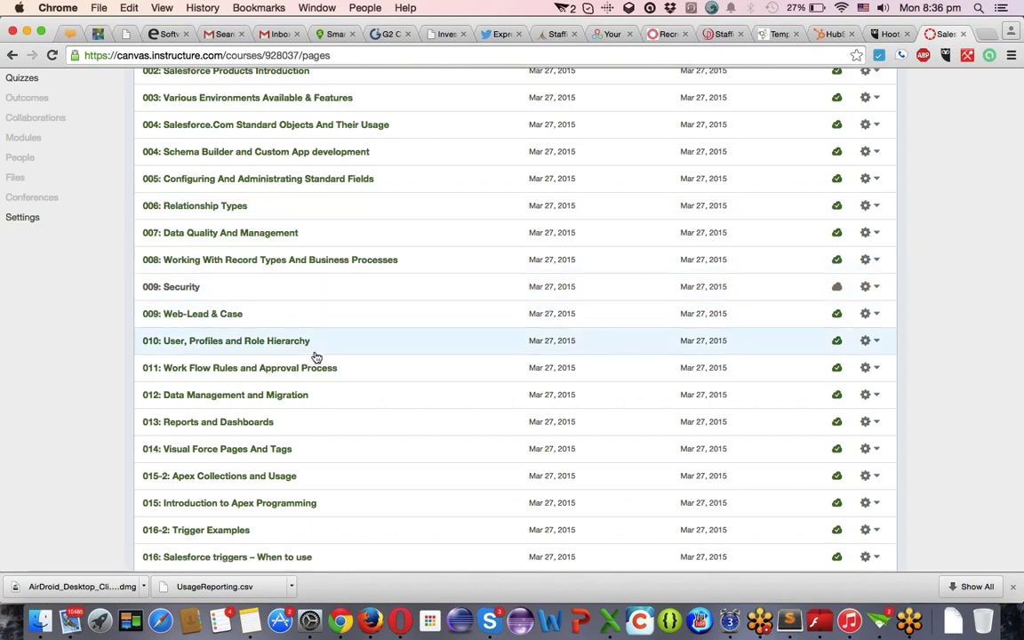
{"action": "scroll", "coordinate": [313, 355], "scroll_direction": "down", "scroll_amount": 2}
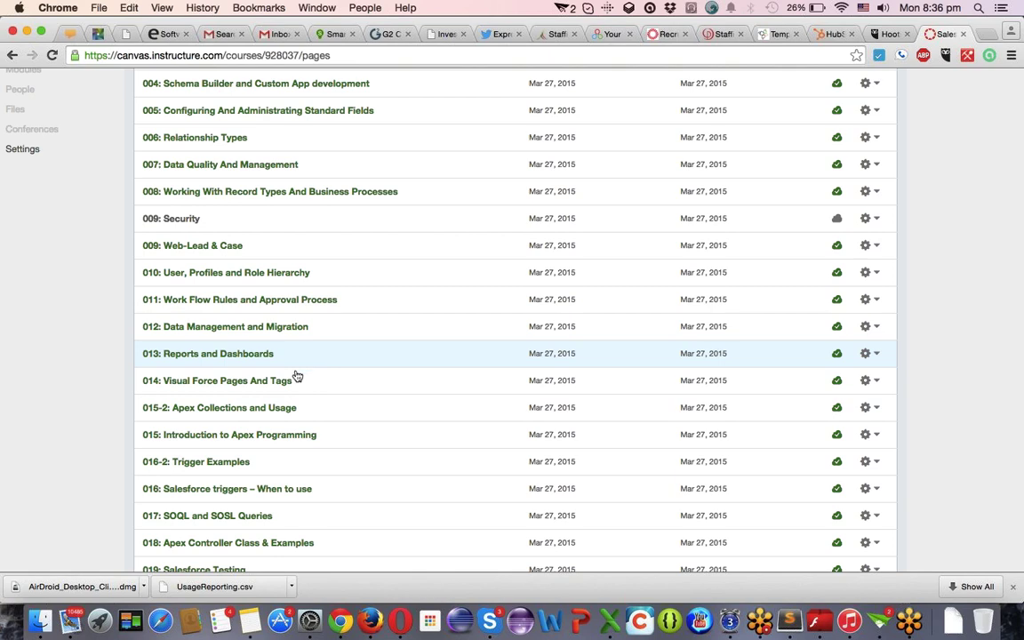
{"action": "scroll", "coordinate": [283, 382], "scroll_direction": "down", "scroll_amount": 3}
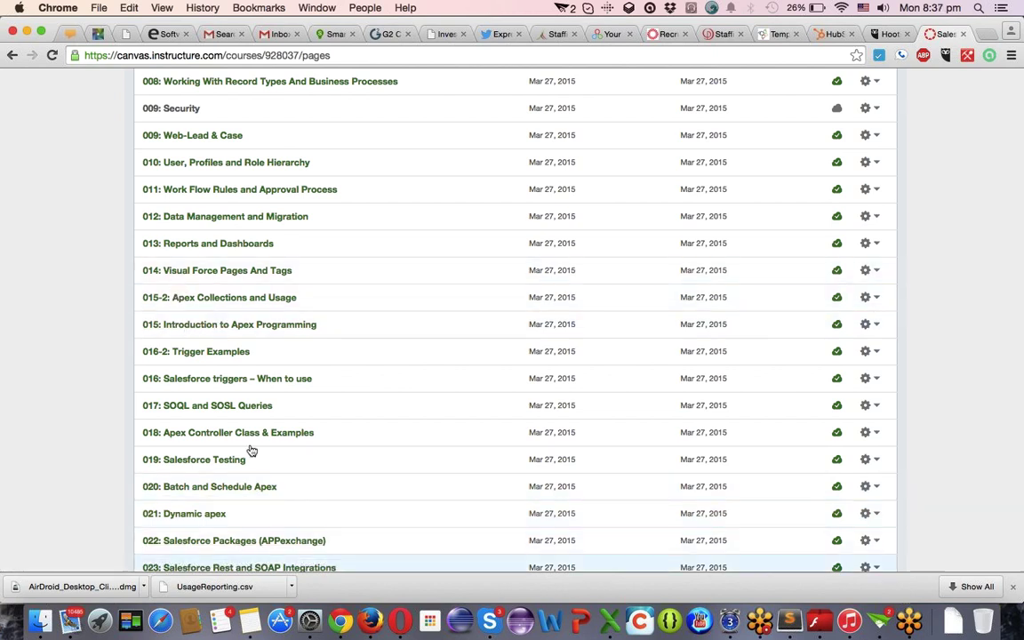
{"action": "scroll", "coordinate": [227, 360], "scroll_direction": "down", "scroll_amount": 5}
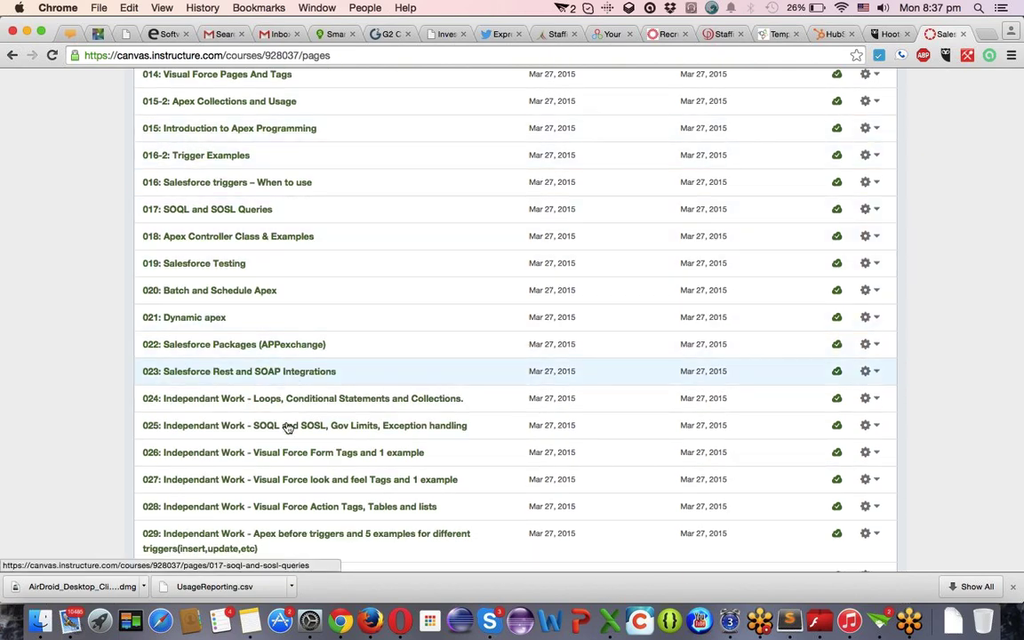
{"action": "scroll", "coordinate": [287, 427], "scroll_direction": "down", "scroll_amount": 5}
{"action": "scroll", "coordinate": [287, 428], "scroll_direction": "up", "scroll_amount": 7}
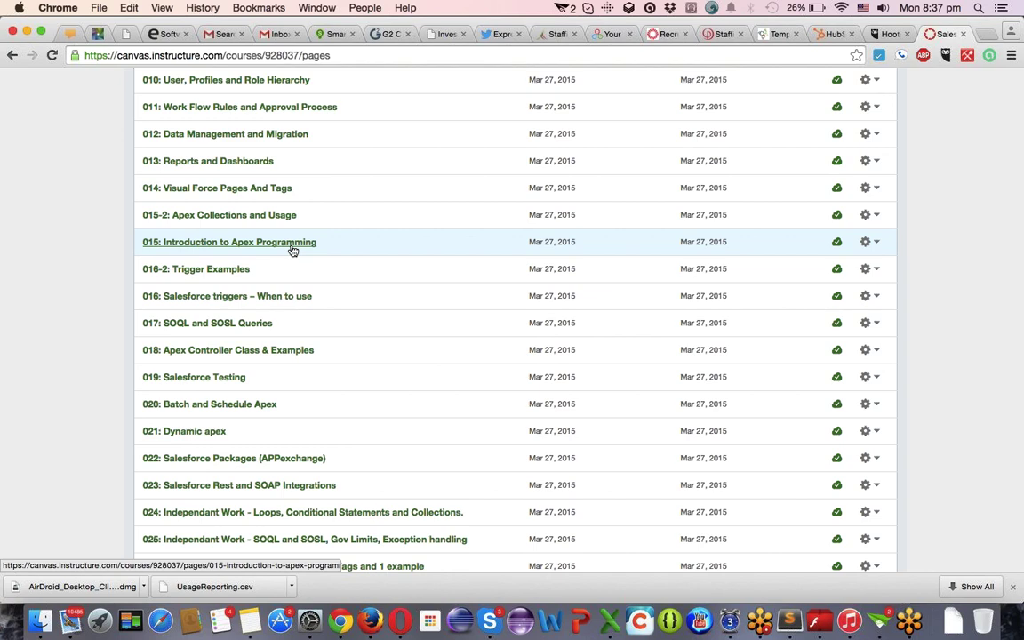
{"action": "scroll", "coordinate": [293, 250], "scroll_direction": "up", "scroll_amount": 10}
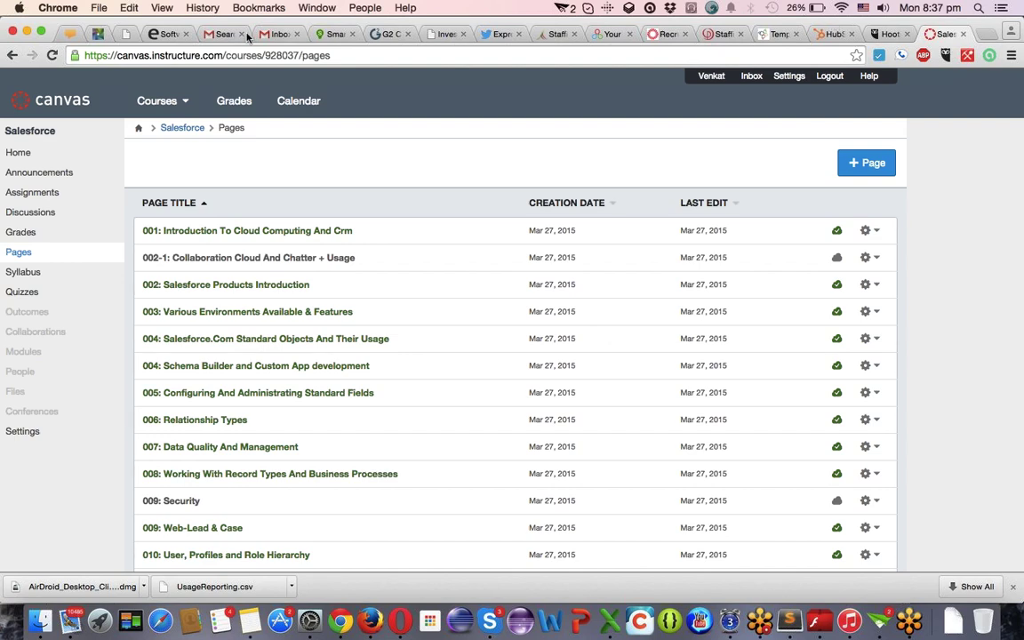
Switch to the Gmail search results, read the "Salesforce.com login confirmation" email with its user name and login link, and return to the results.
{"action": "left_click", "coordinate": [216, 33]}
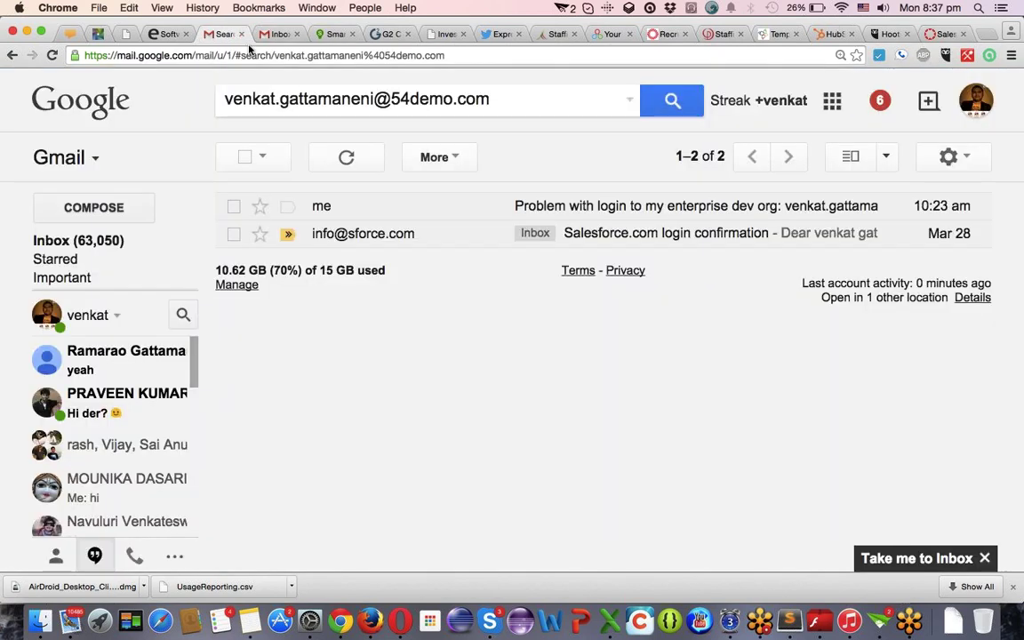
{"action": "left_click", "coordinate": [727, 240]}
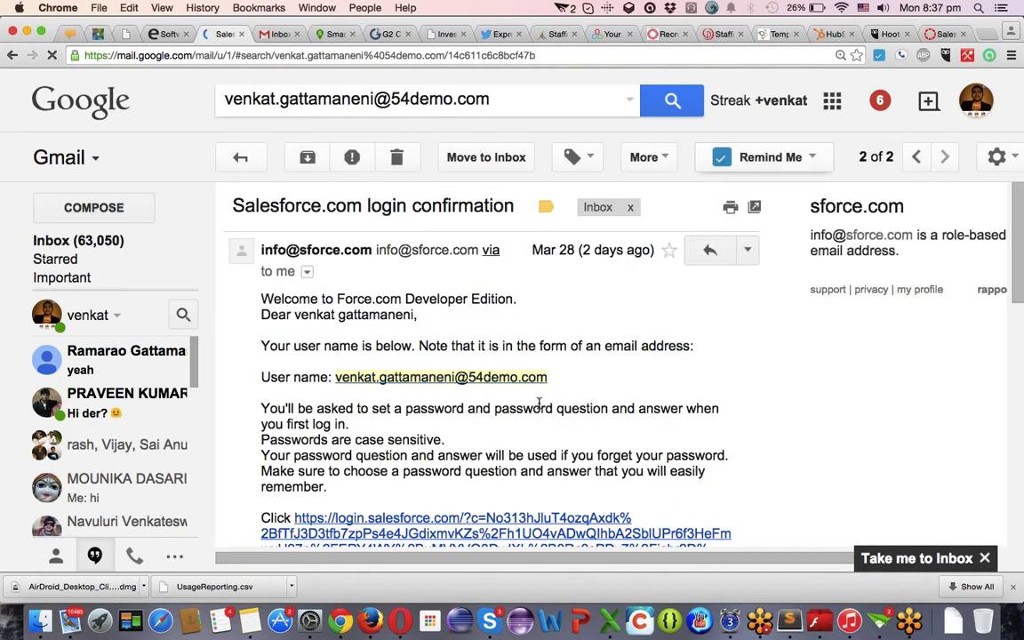
{"action": "scroll", "coordinate": [538, 405], "scroll_direction": "down", "scroll_amount": 5}
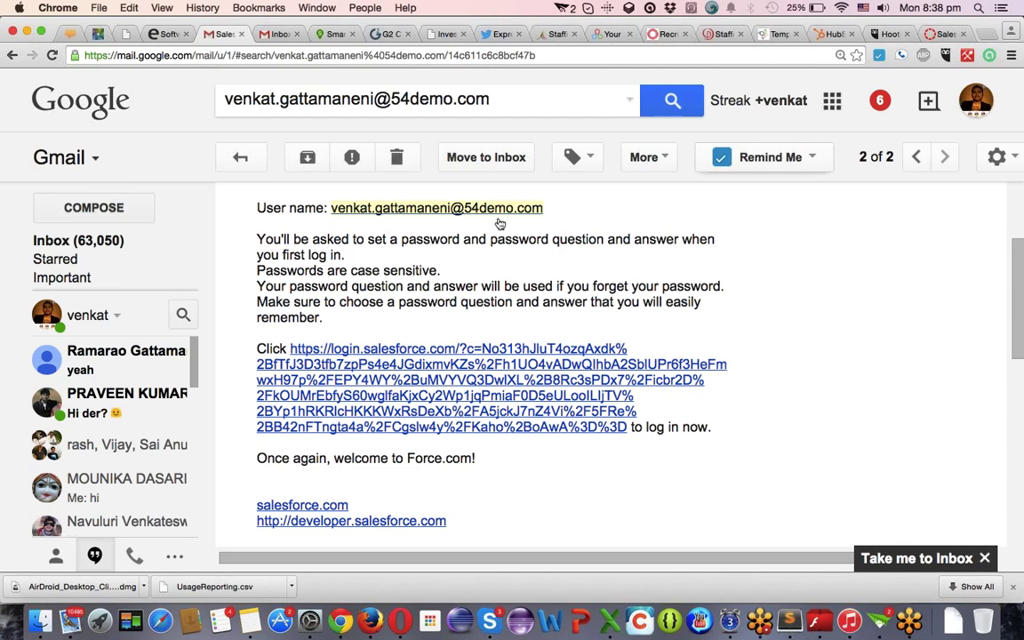
{"action": "left_click", "coordinate": [460, 210]}
{"action": "scroll", "coordinate": [532, 405], "scroll_direction": "up", "scroll_amount": 3}
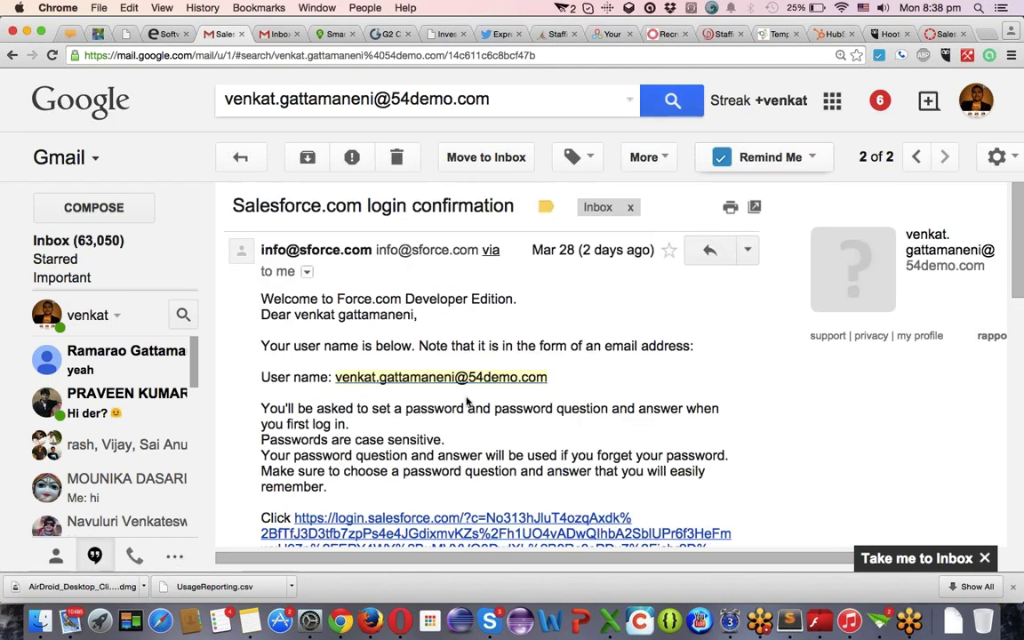
{"action": "scroll", "coordinate": [466, 403], "scroll_direction": "down", "scroll_amount": 3}
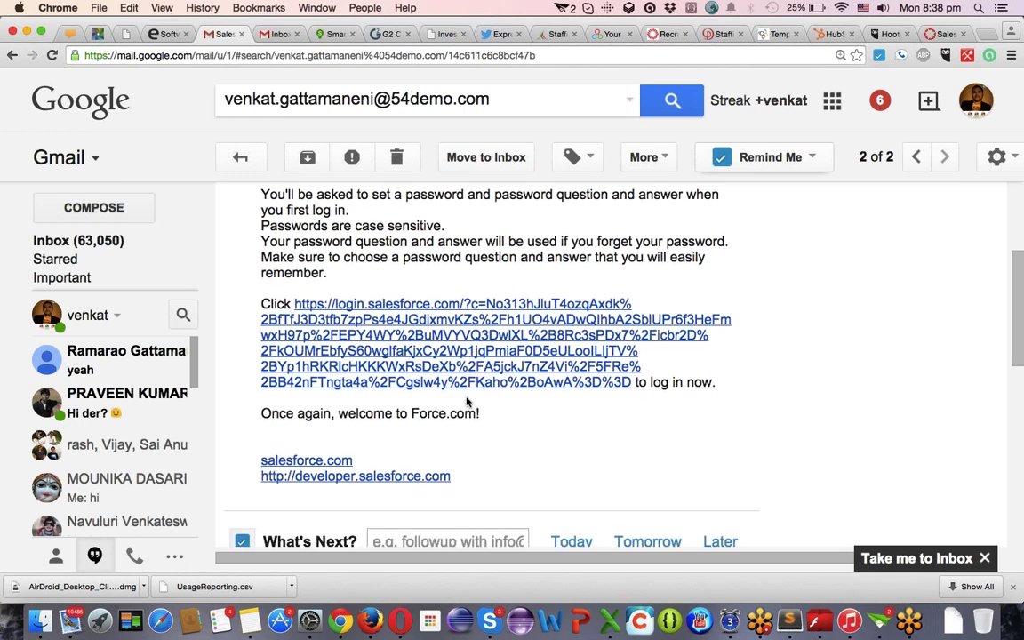
{"action": "scroll", "coordinate": [466, 402], "scroll_direction": "down", "scroll_amount": 2}
{"action": "scroll", "coordinate": [465, 402], "scroll_direction": "up", "scroll_amount": 5}
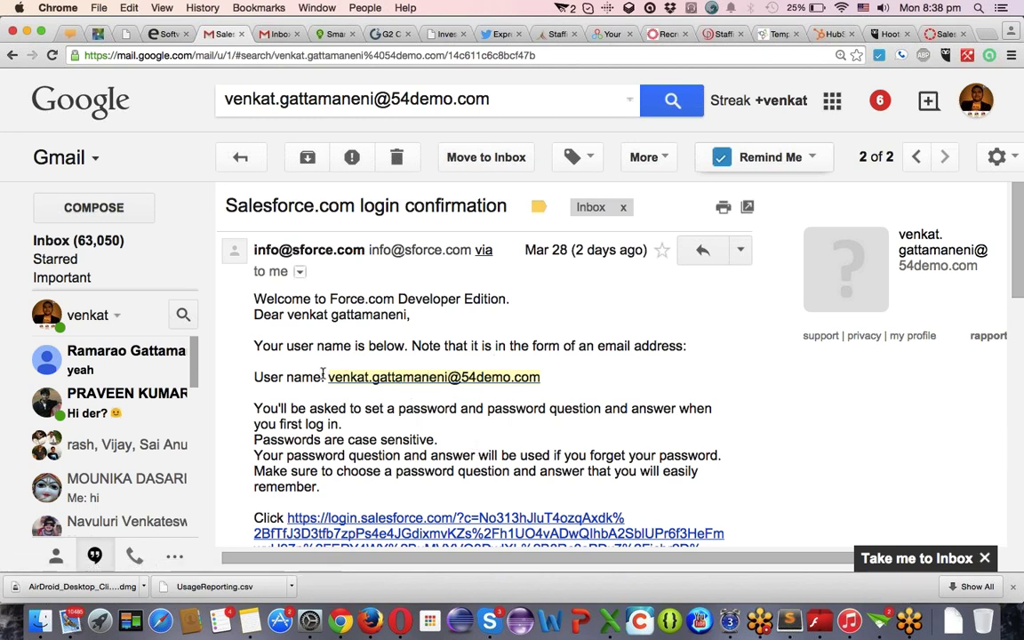
{"action": "scroll", "coordinate": [323, 375], "scroll_direction": "down", "scroll_amount": 3}
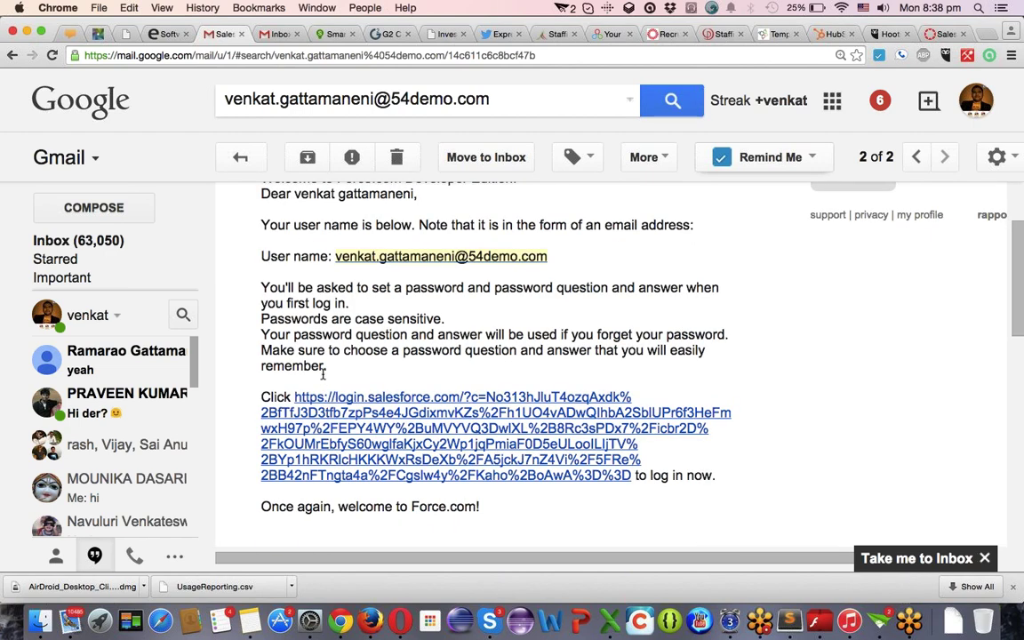
{"action": "scroll", "coordinate": [316, 312], "scroll_direction": "up", "scroll_amount": 3}
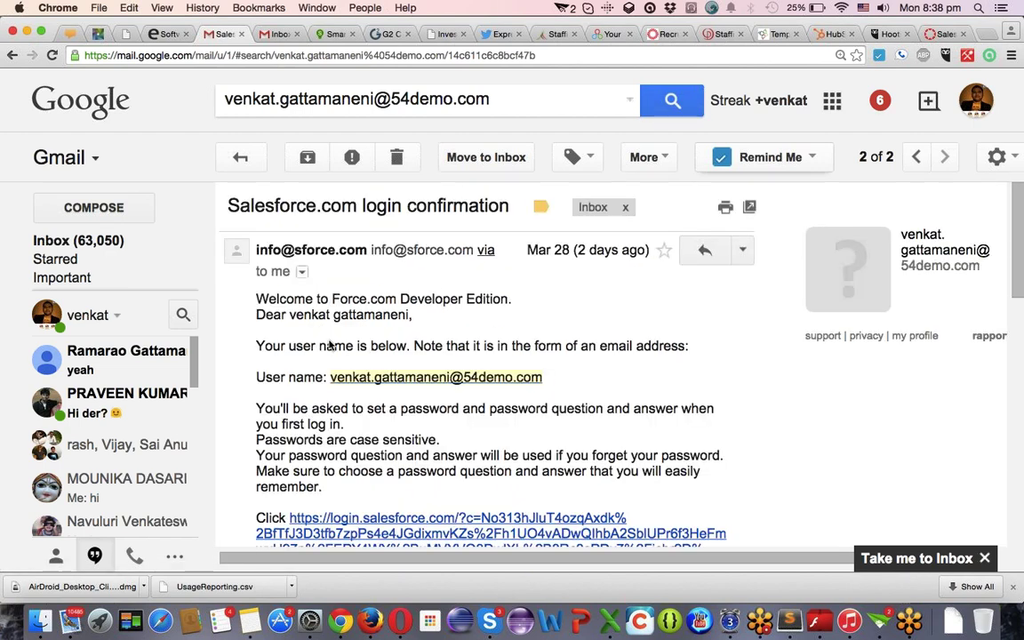
{"action": "key", "text": "u"}
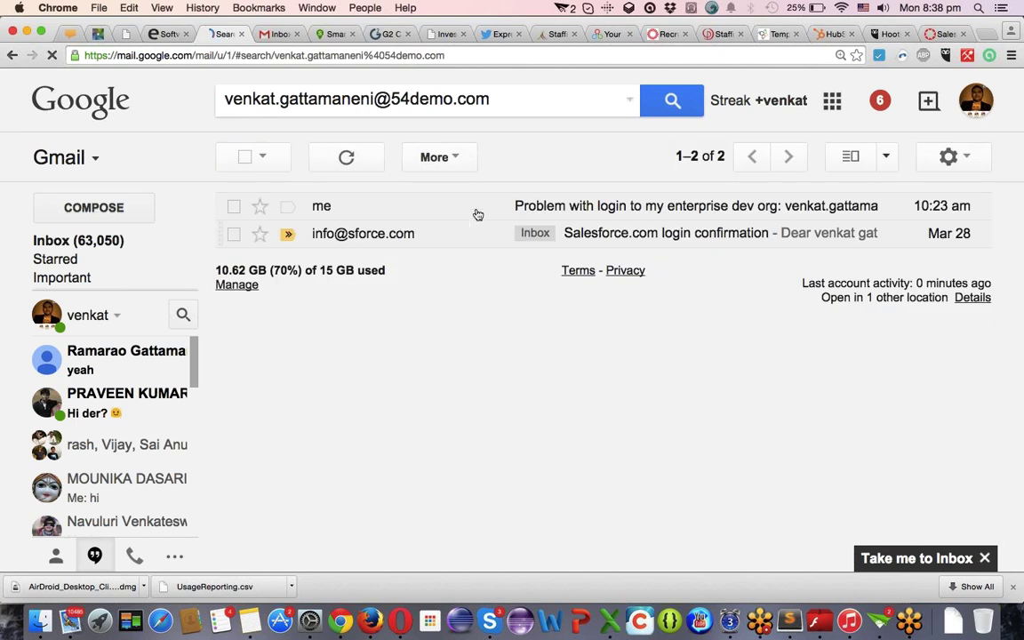
Open the sent email about the problem with logging in to the enterprise dev org and read its text.
{"action": "left_click", "coordinate": [473, 216]}
{"action": "scroll", "coordinate": [467, 269], "scroll_direction": "down", "scroll_amount": 5}
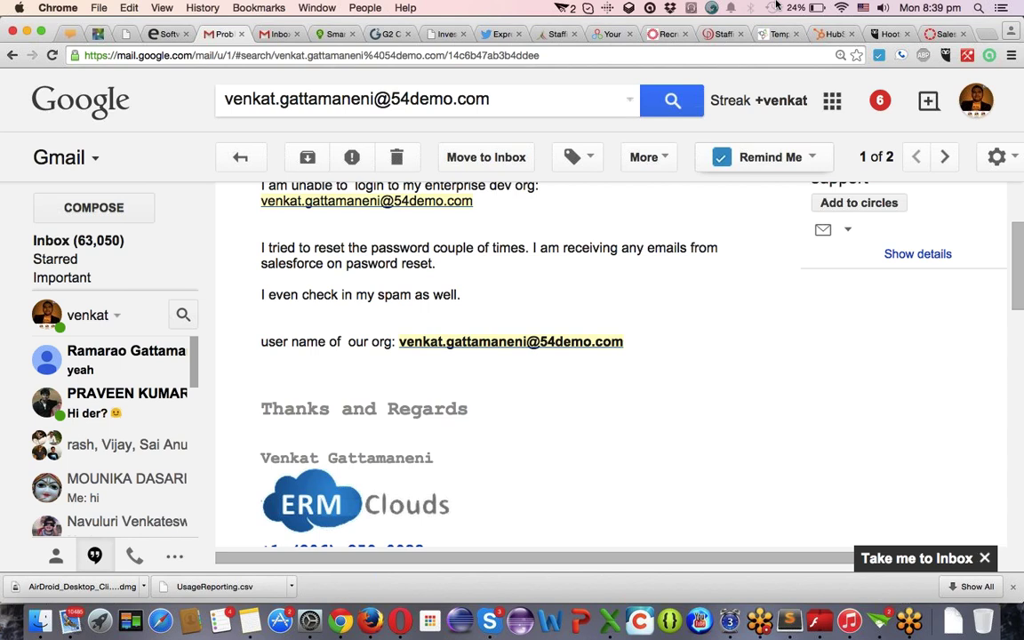
{"action": "left_click", "coordinate": [826, 176]}
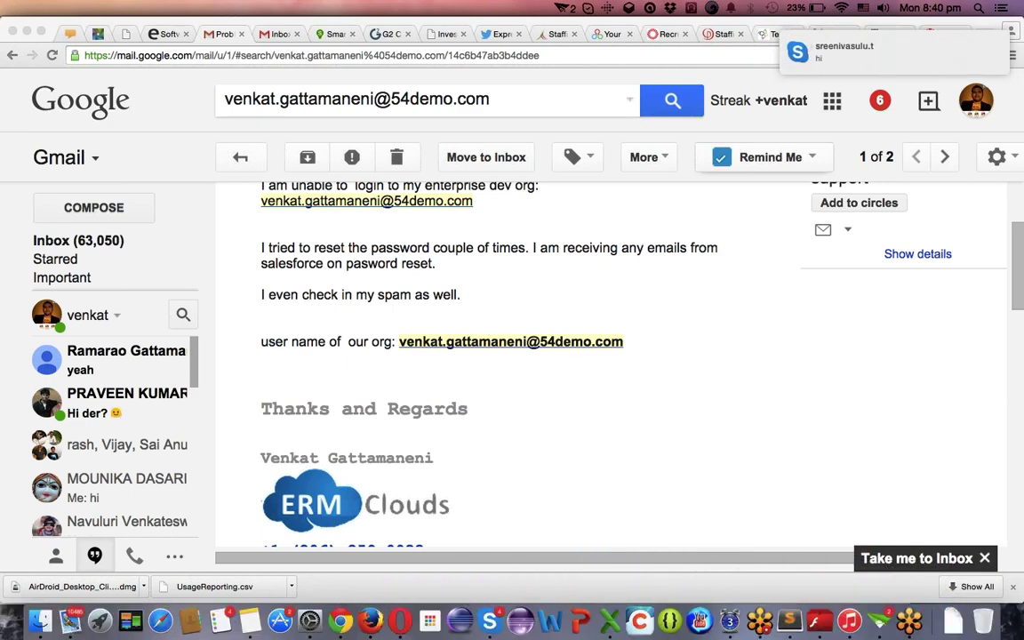
Set the Skype status to Do not disturb and acknowledge the status notice.
{"action": "left_click", "coordinate": [587, 7]}
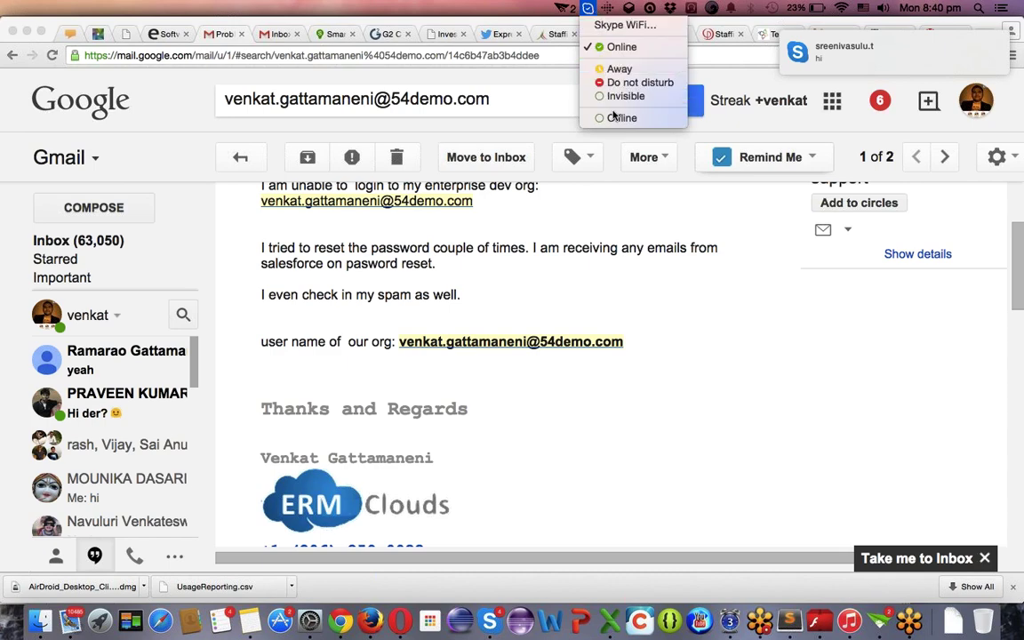
{"action": "left_click", "coordinate": [636, 82]}
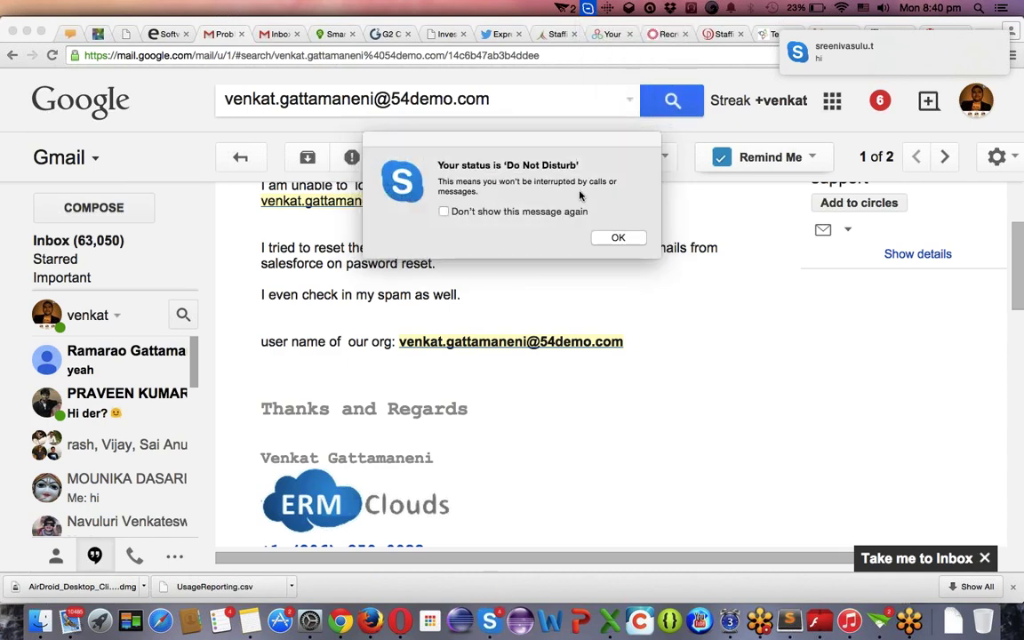
{"action": "left_click", "coordinate": [615, 238]}
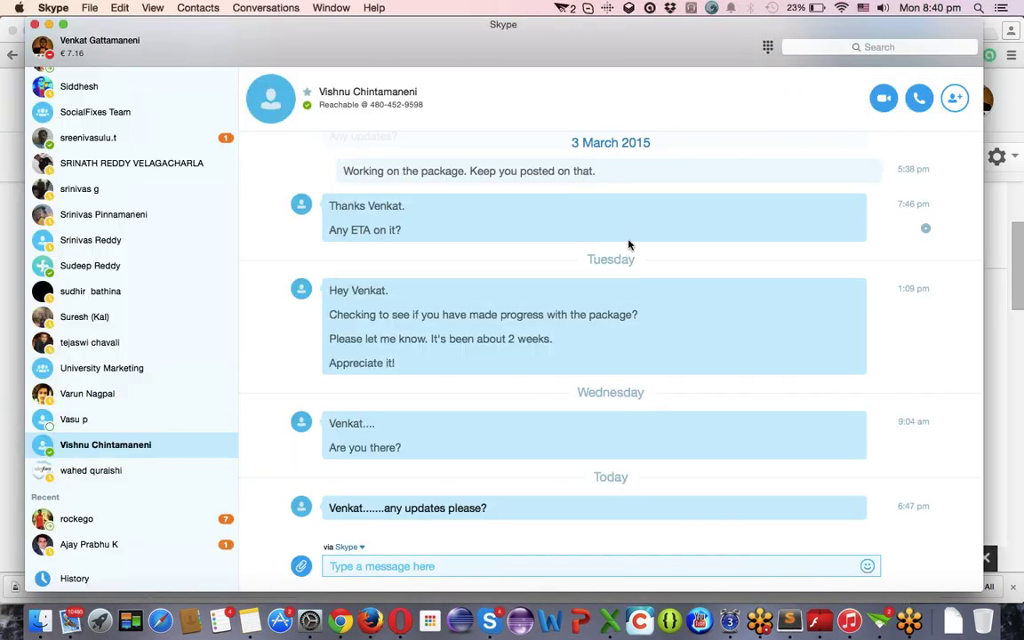